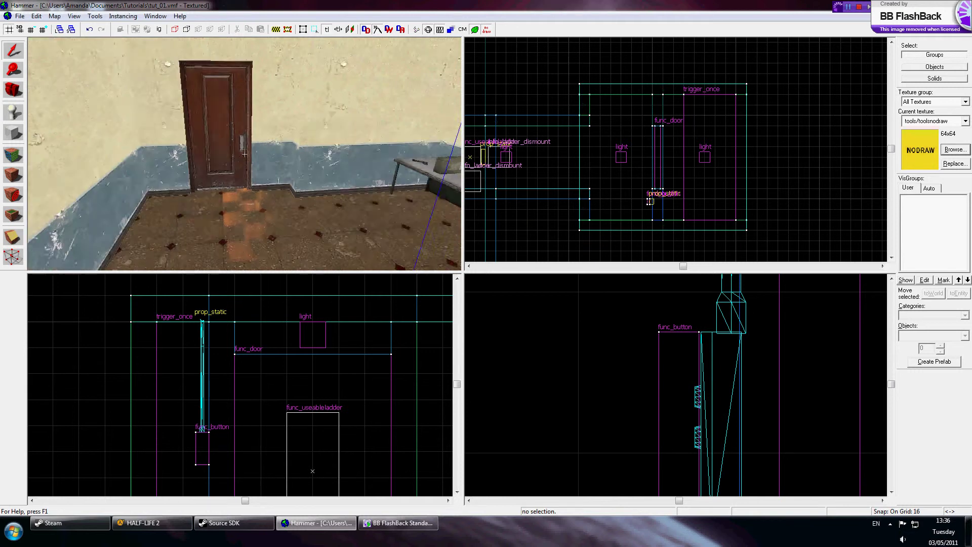
- Examine the existing rooms from the wooden door through the corridor to the trigger_once area
{"action": "key", "text": "z"}
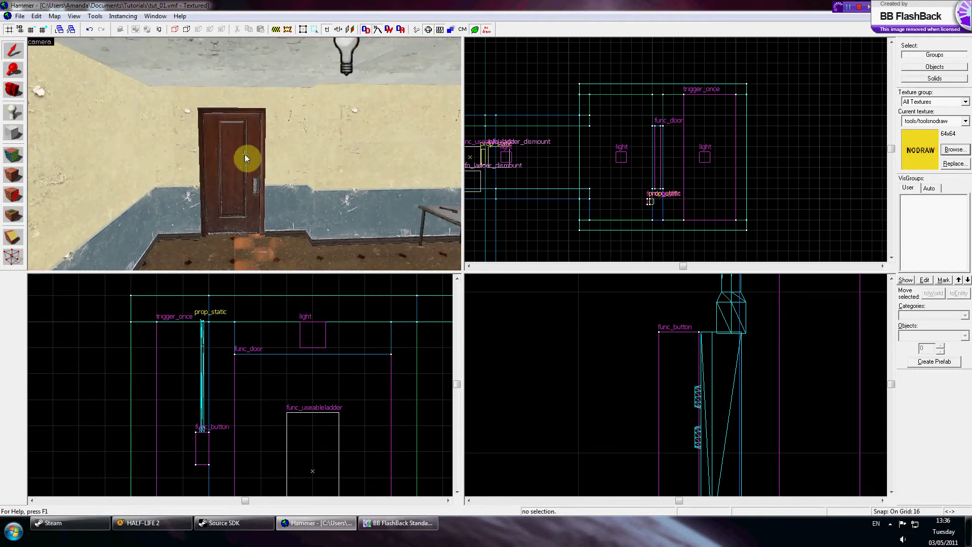
{"action": "left_click_drag", "start_coordinate": [243, 166], "coordinate": [286, 175]}
{"action": "key", "text": "w"}
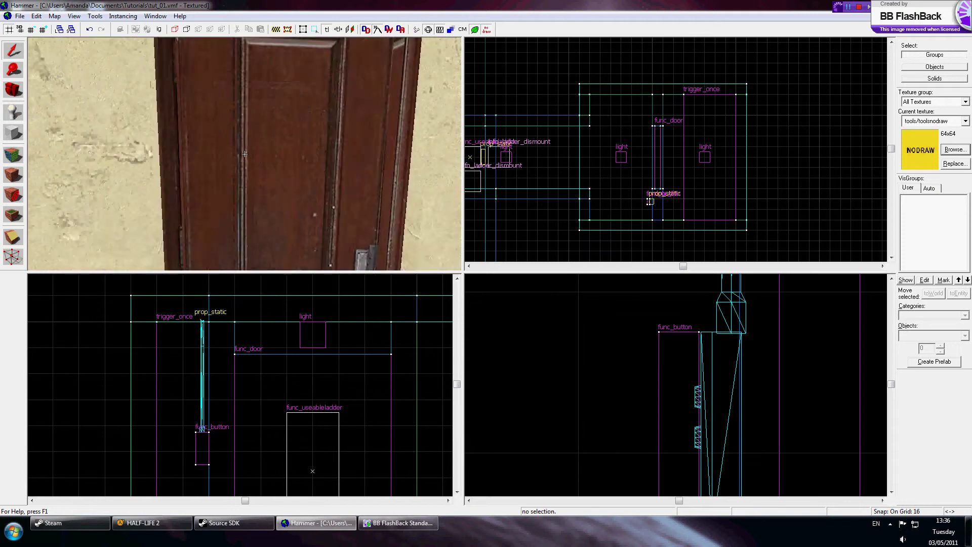
{"action": "key", "text": "w"}
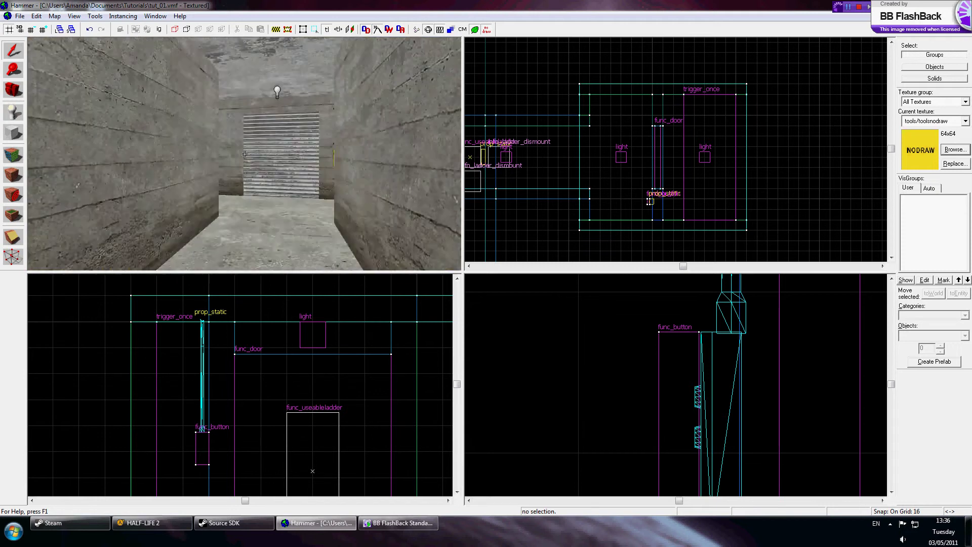
{"action": "key", "text": "w"}
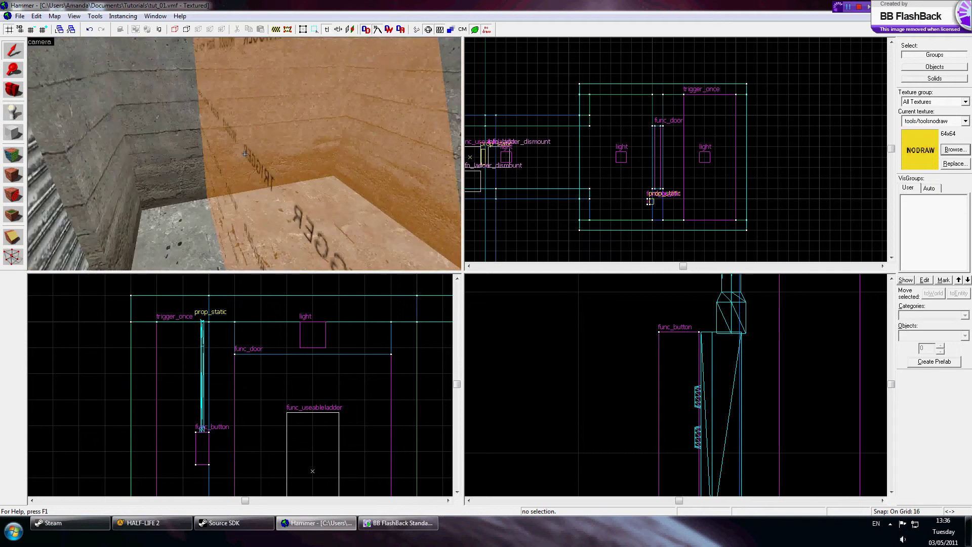
{"action": "key", "text": "w"}
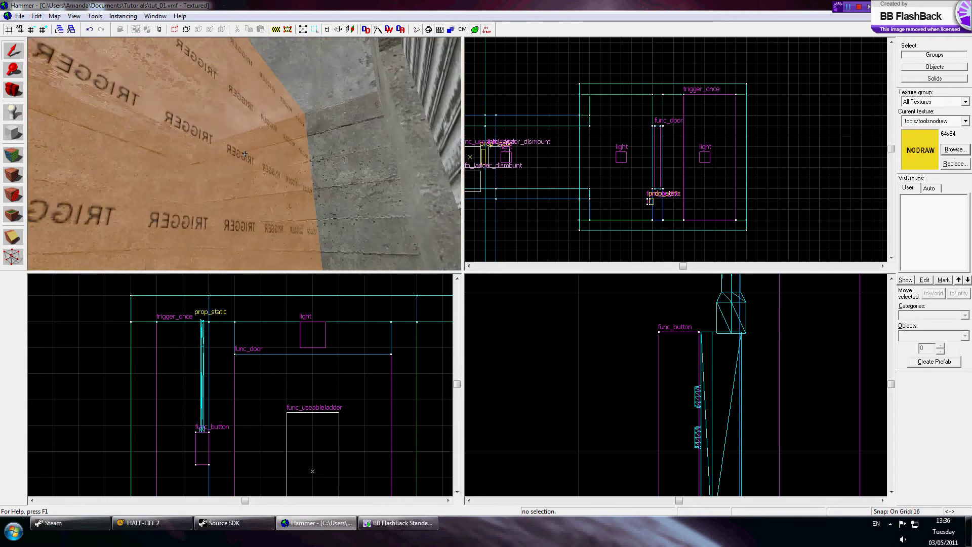
{"action": "key", "text": "w"}
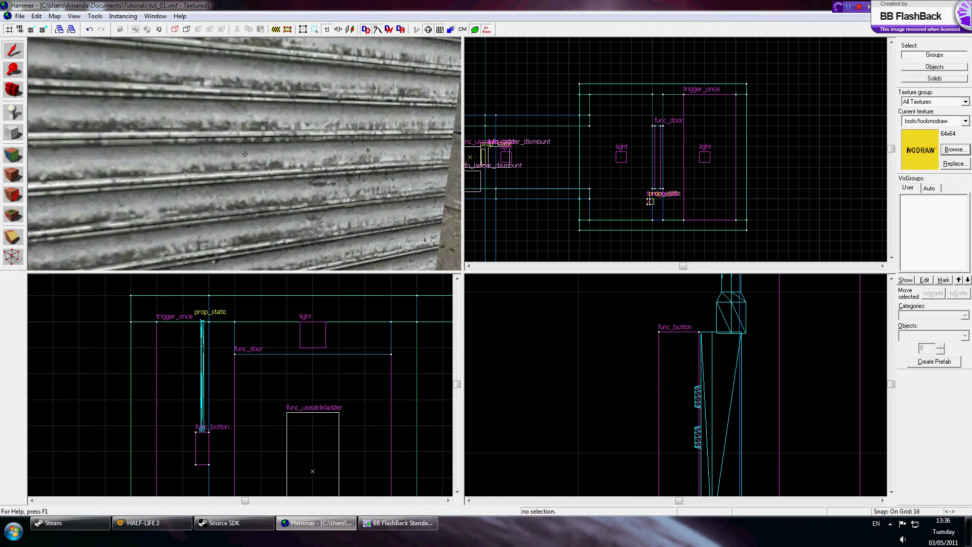
{"action": "key", "text": "w"}
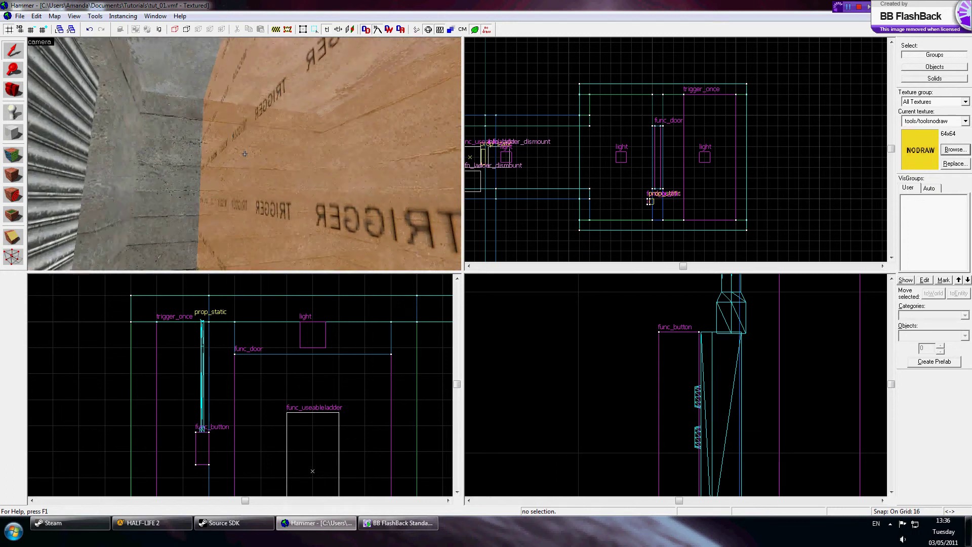
{"action": "key", "text": "w"}
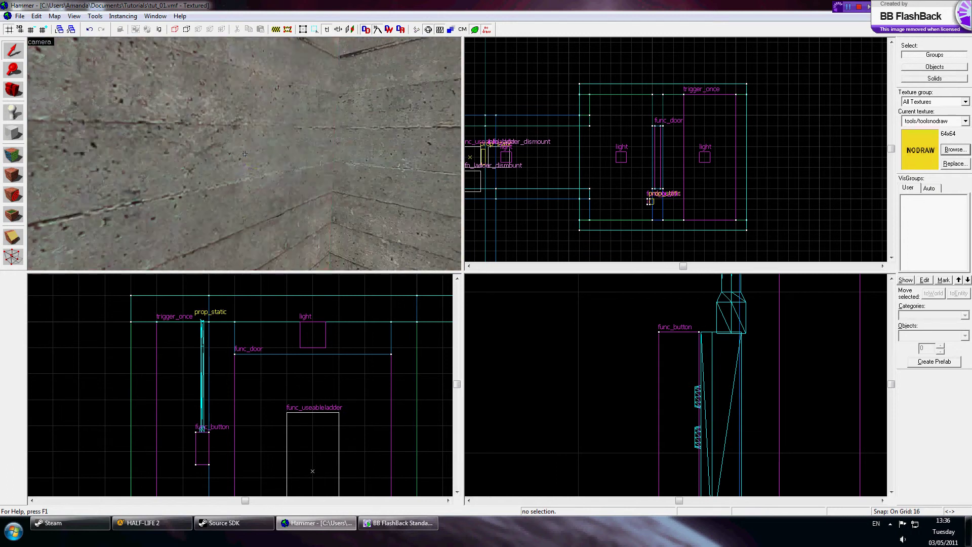
- Shorten the concrete end wall beside trigger_once to 96 units, opening its lower half in the top view
{"action": "left_click", "coordinate": [288, 149]}
{"action": "scroll", "coordinate": [646, 133], "scroll_direction": "down", "scroll_amount": 3}
{"action": "scroll", "coordinate": [688, 135], "scroll_direction": "up", "scroll_amount": 3}
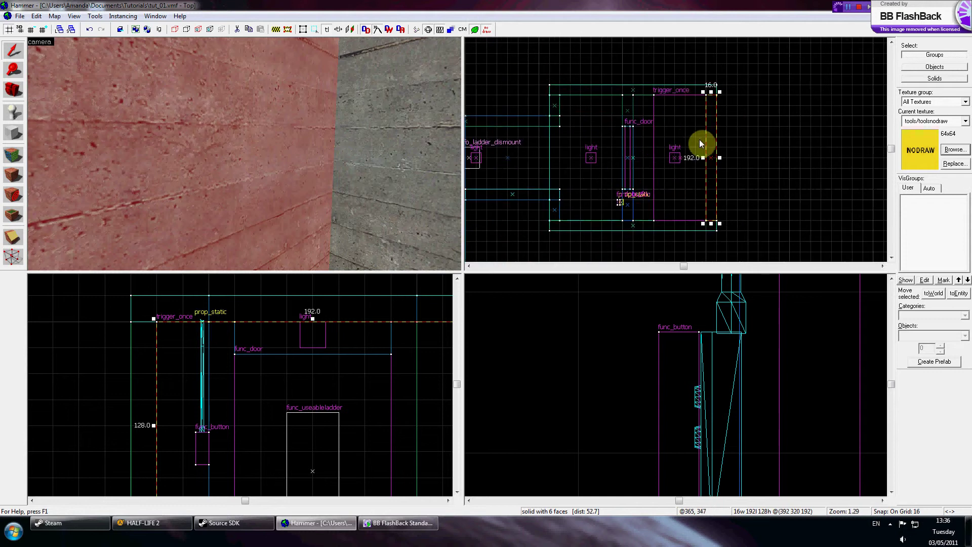
{"action": "left_click_drag", "start_coordinate": [719, 224], "coordinate": [728, 167]}
{"action": "scroll", "coordinate": [678, 142], "scroll_direction": "down", "scroll_amount": 6}
{"action": "scroll", "coordinate": [715, 143], "scroll_direction": "up", "scroll_amount": 6}
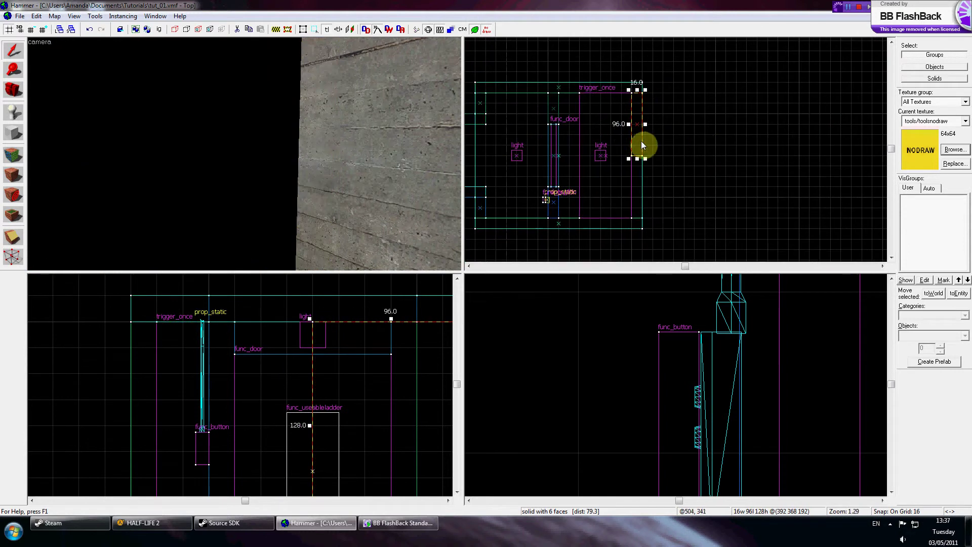
- Build nodraw block walls outside the opening that enclose a corridor extending past the existing room
{"action": "left_click", "coordinate": [12, 132]}
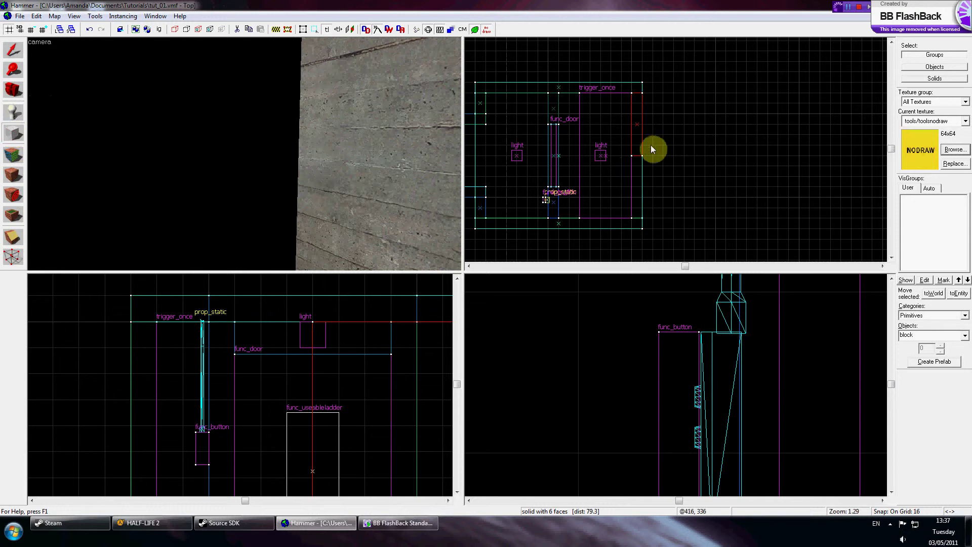
{"action": "left_click_drag", "start_coordinate": [745, 158], "coordinate": [726, 154]}
{"action": "mouse_move", "coordinate": [725, 213]}
{"action": "left_mouse_down"}
{"action": "mouse_move", "coordinate": [731, 284]}
{"action": "mouse_move", "coordinate": [725, 214]}
{"action": "left_mouse_up"}
{"action": "key", "text": "Return"}
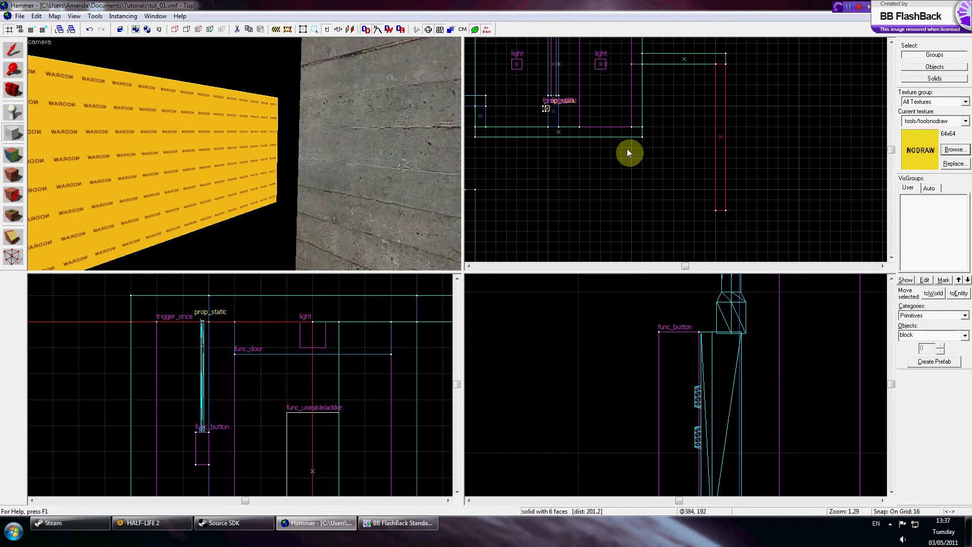
{"action": "key", "text": "Return"}
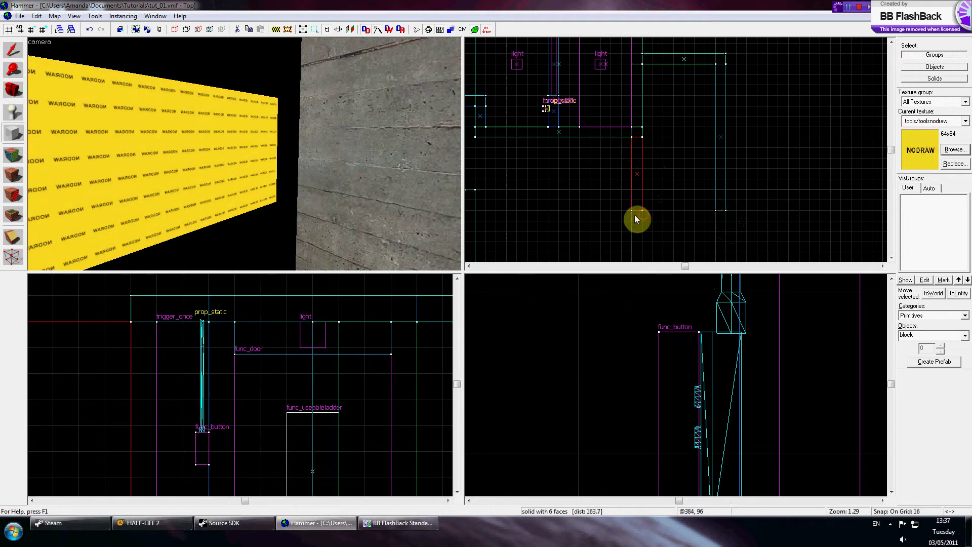
{"action": "key", "text": "Return"}
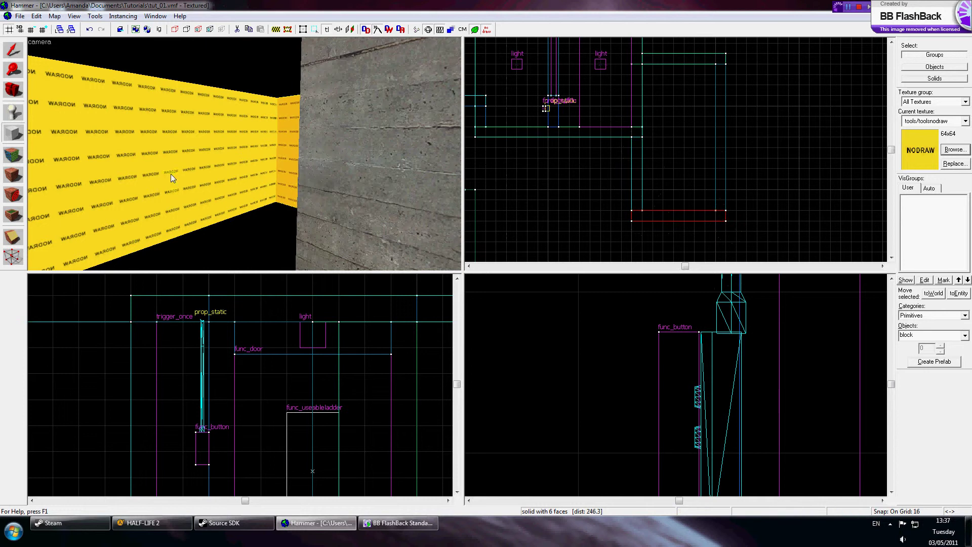
- Add two 16-unit-thick nodraw floor blocks, 128 × 128 and 144 × 128 units, level with the existing floor
{"action": "left_click", "coordinate": [8, 54]}
{"action": "key", "text": "z"}
{"action": "key", "text": "z"}
{"action": "left_click", "coordinate": [249, 169]}
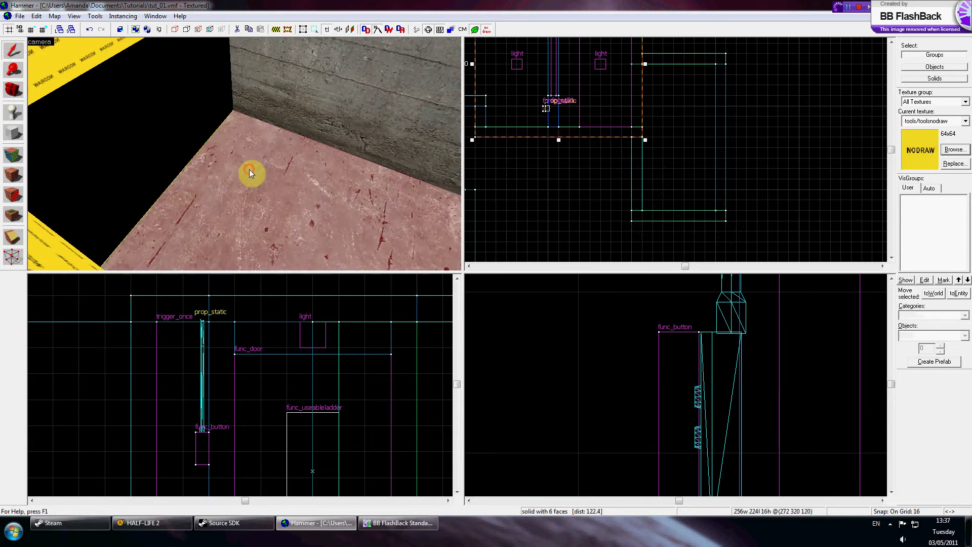
{"action": "scroll", "coordinate": [639, 111], "scroll_direction": "down", "scroll_amount": 4}
{"action": "scroll", "coordinate": [639, 102], "scroll_direction": "up", "scroll_amount": 3}
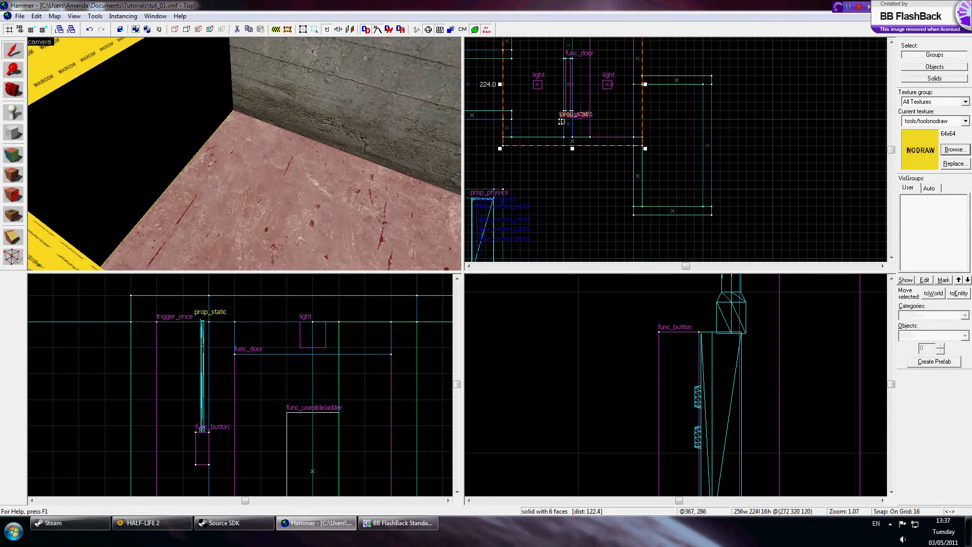
{"action": "left_click", "coordinate": [12, 136]}
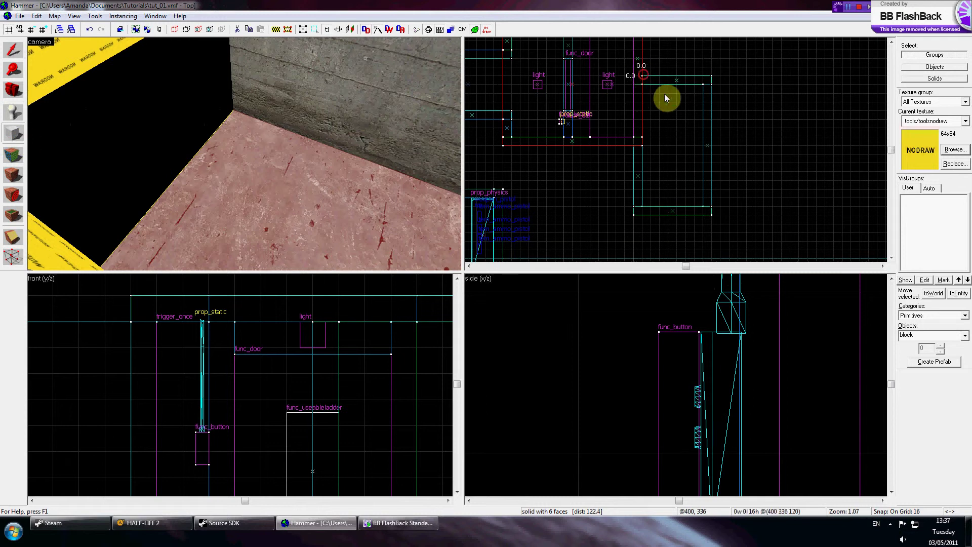
{"action": "left_click_drag", "start_coordinate": [664, 93], "coordinate": [713, 148]}
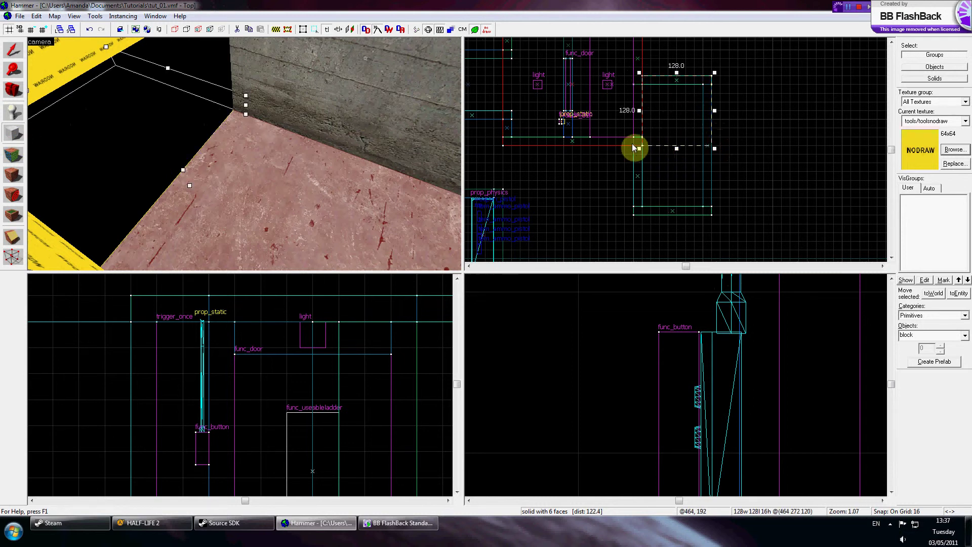
{"action": "left_click", "coordinate": [715, 211]}
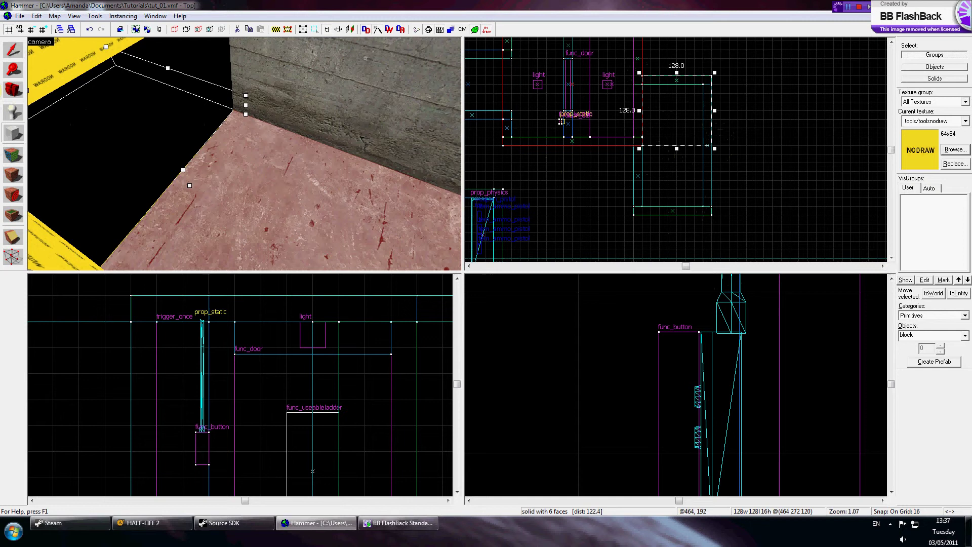
{"action": "key", "text": "Return"}
- Select both new floor blocks and copy them up to the wall tops as the corridor's ceiling
{"action": "left_click", "coordinate": [14, 48]}
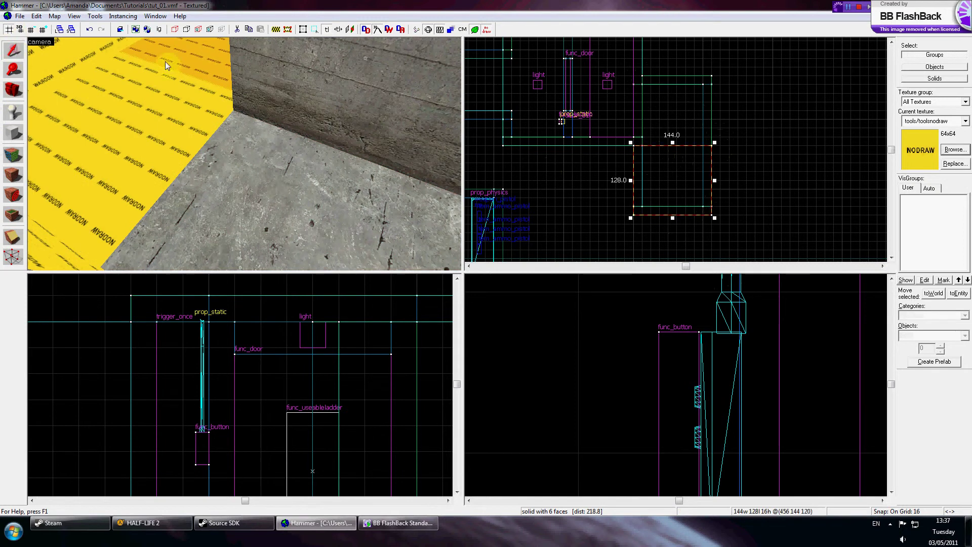
{"action": "left_click", "coordinate": [150, 106], "text": "ctrl"}
{"action": "scroll", "coordinate": [593, 343], "scroll_direction": "down", "scroll_amount": 16}
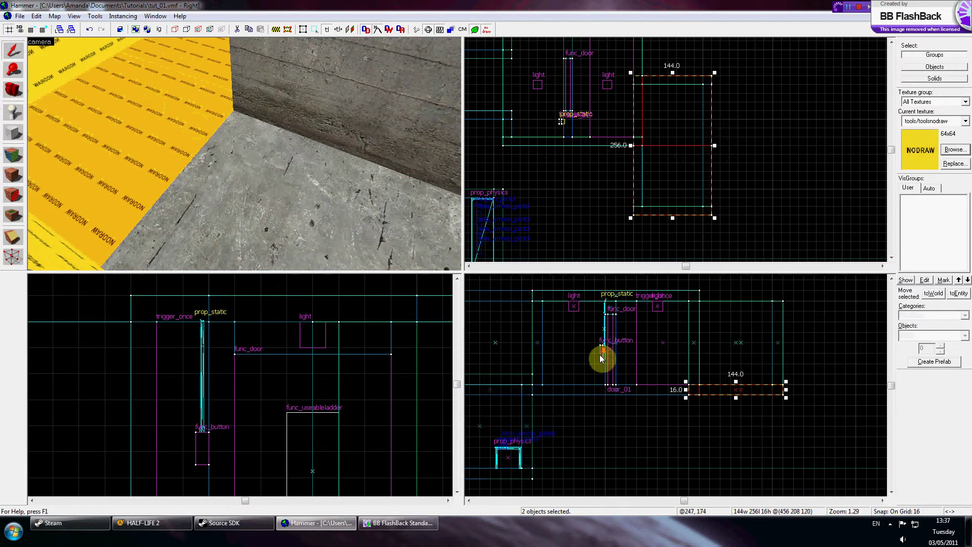
{"action": "scroll", "coordinate": [624, 406], "scroll_direction": "up", "scroll_amount": 7}
{"action": "mouse_move", "coordinate": [636, 426]}
{"action": "left_mouse_down"}
{"action": "mouse_move", "coordinate": [644, 384]}
{"action": "mouse_move", "coordinate": [629, 308]}
{"action": "left_mouse_up"}
{"action": "key", "text": "Escape"}
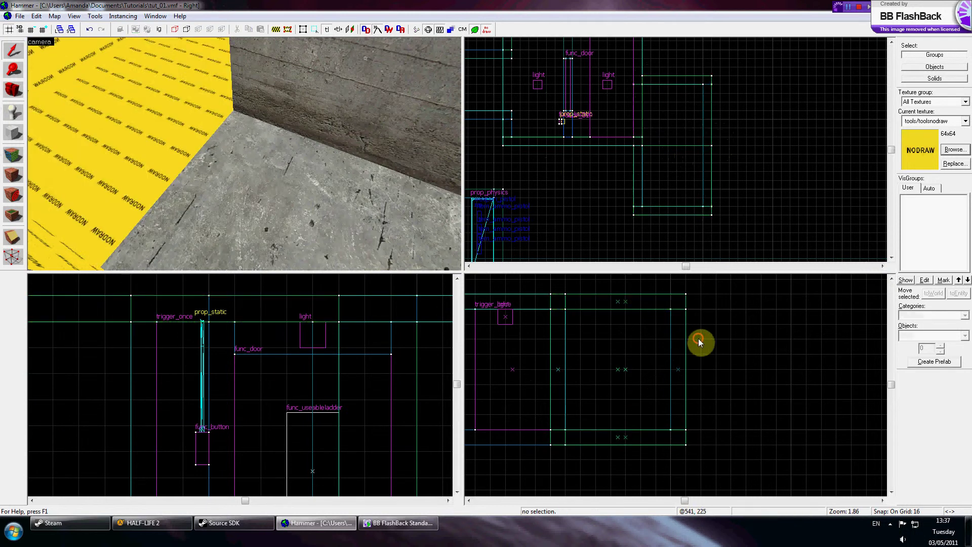
- Lift concrete/concreteceiling001a from the existing ceiling and apply it to the new corridor's ceiling
{"action": "key", "text": "z"}
{"action": "key", "text": "Right"}
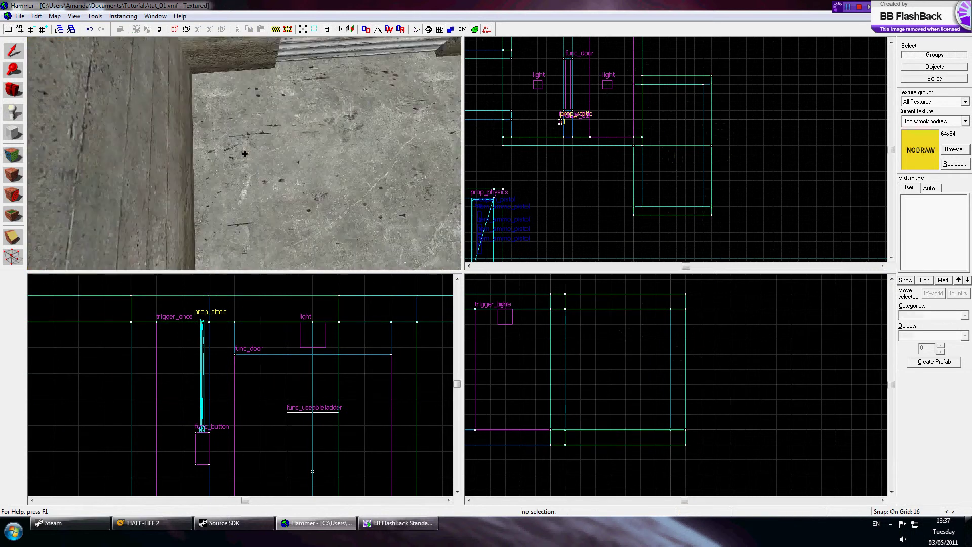
{"action": "key", "text": "z"}
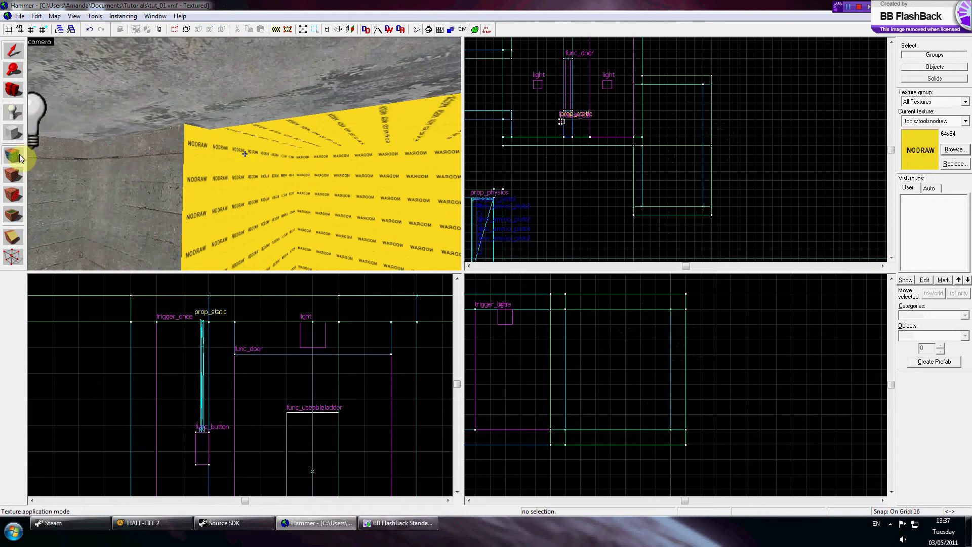
{"action": "left_click", "coordinate": [19, 158]}
{"action": "left_click", "coordinate": [245, 96]}
{"action": "key", "text": "Right"}
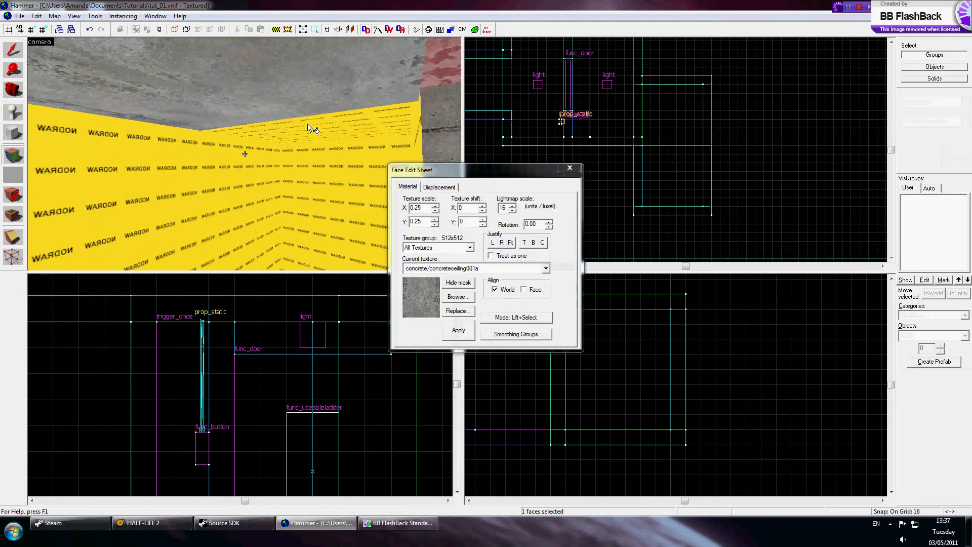
- Lift concrete/concretewall002c from the existing wall and apply it to the new corridor's walls and the exposed nodraw wall end
{"action": "key", "text": "Right"}
{"action": "key", "text": "Down"}
{"action": "left_click", "coordinate": [299, 158]}
{"action": "right_click", "coordinate": [284, 154]}
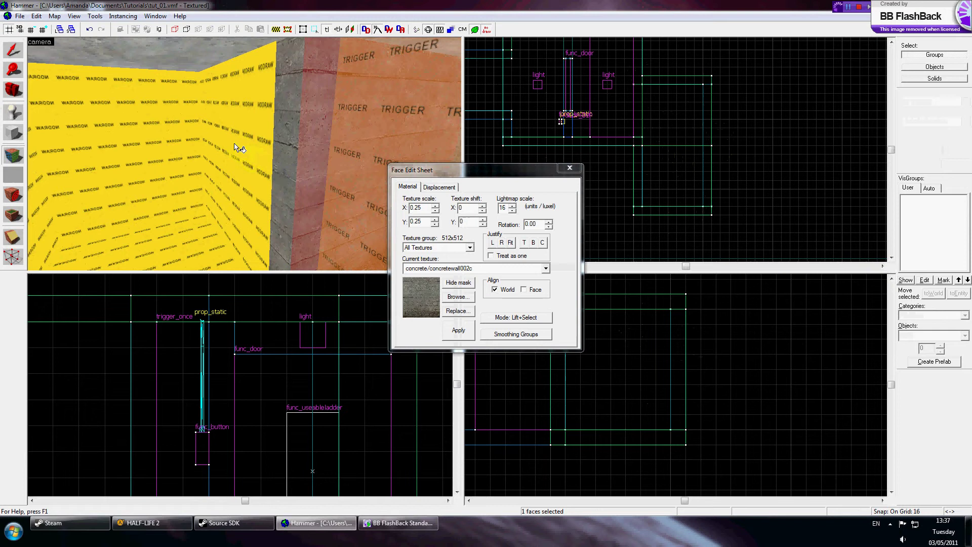
{"action": "right_click", "coordinate": [236, 144]}
{"action": "right_click", "coordinate": [152, 142]}
{"action": "key", "text": "z"}
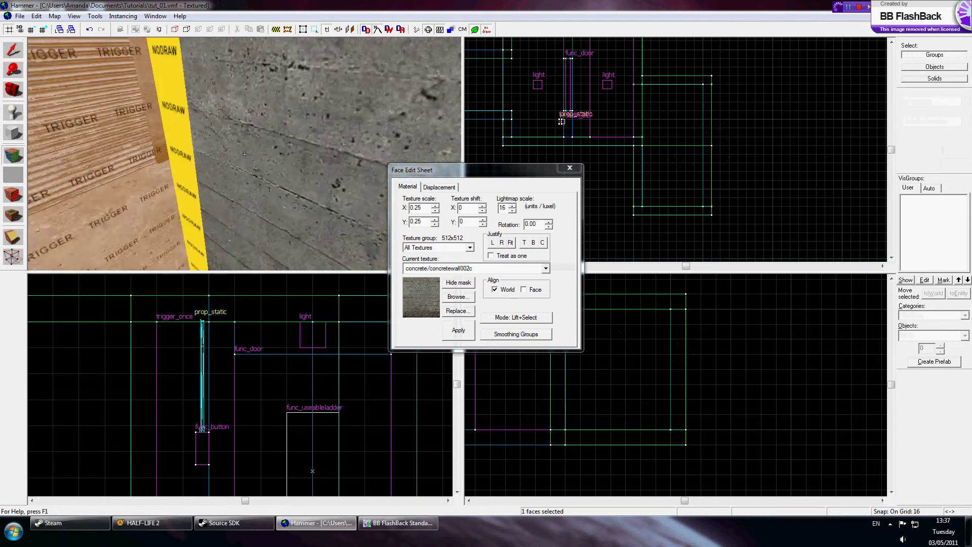
{"action": "right_click", "coordinate": [245, 154]}
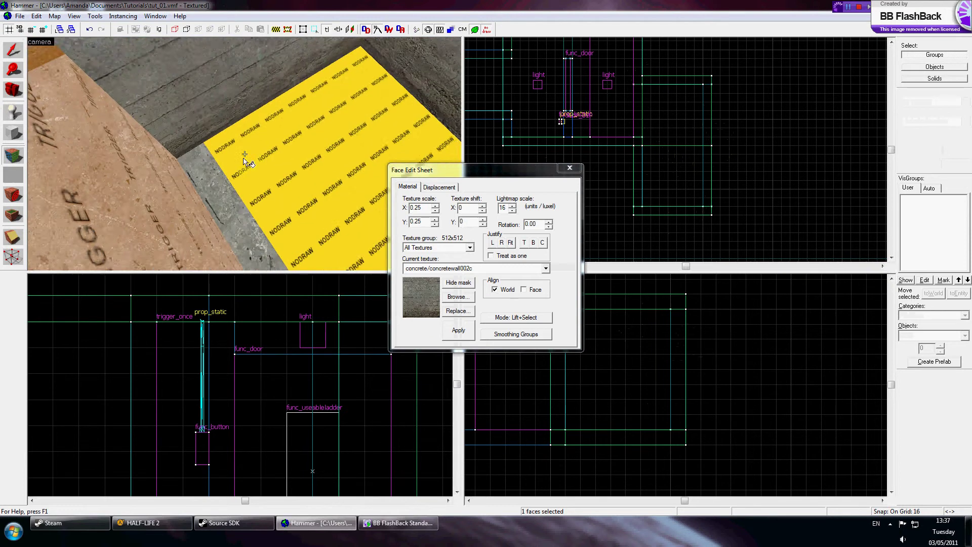
- Lift concrete/concretefloor011a from the existing floor, apply it to the new corridor's floor, and finish texturing
{"action": "left_click", "coordinate": [245, 154]}
{"action": "right_click", "coordinate": [245, 154]}
{"action": "right_click", "coordinate": [244, 154]}
{"action": "key", "text": "s"}
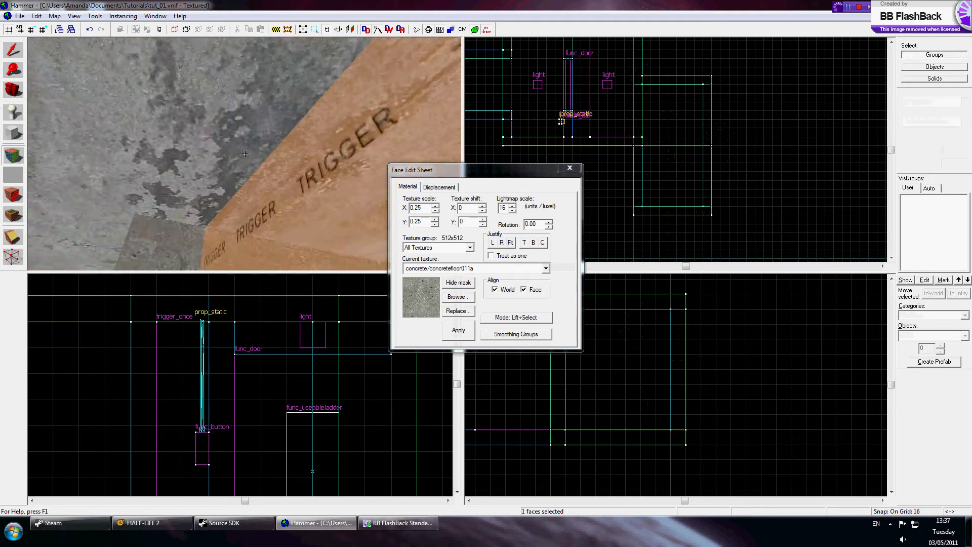
{"action": "key", "text": "Left"}
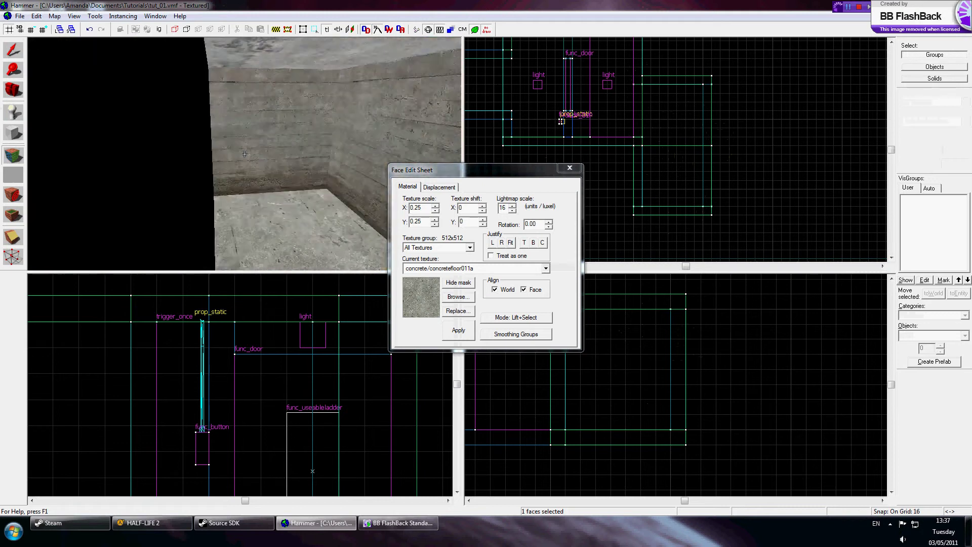
{"action": "left_click", "coordinate": [254, 149]}
{"action": "left_click", "coordinate": [569, 169]}
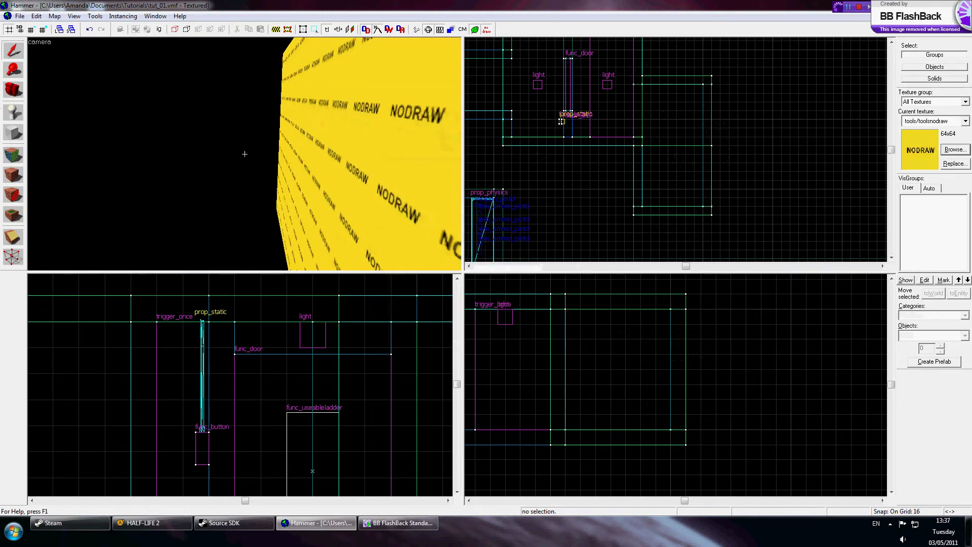
{"action": "key", "text": "Left"}
{"action": "key", "text": "z"}
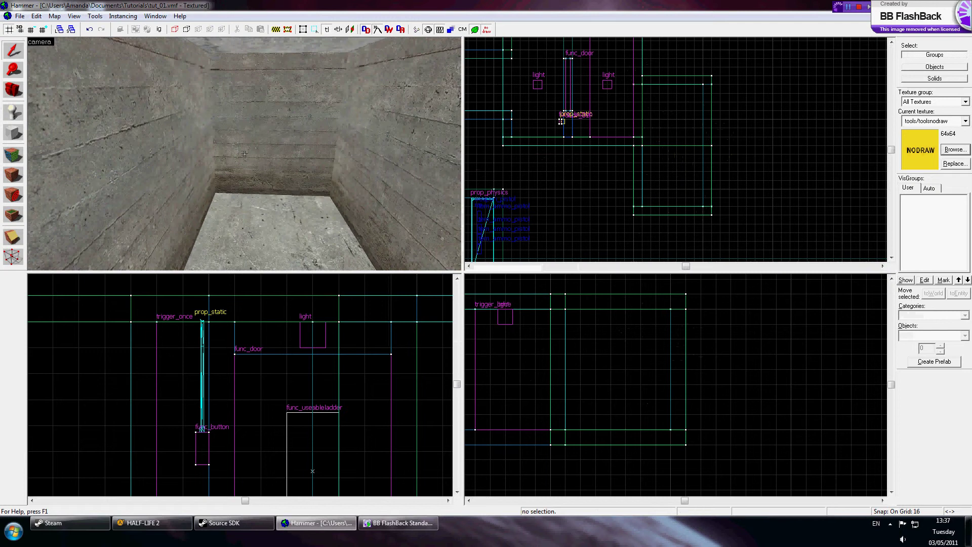
{"action": "scroll", "coordinate": [670, 166], "scroll_direction": "down", "scroll_amount": 5}
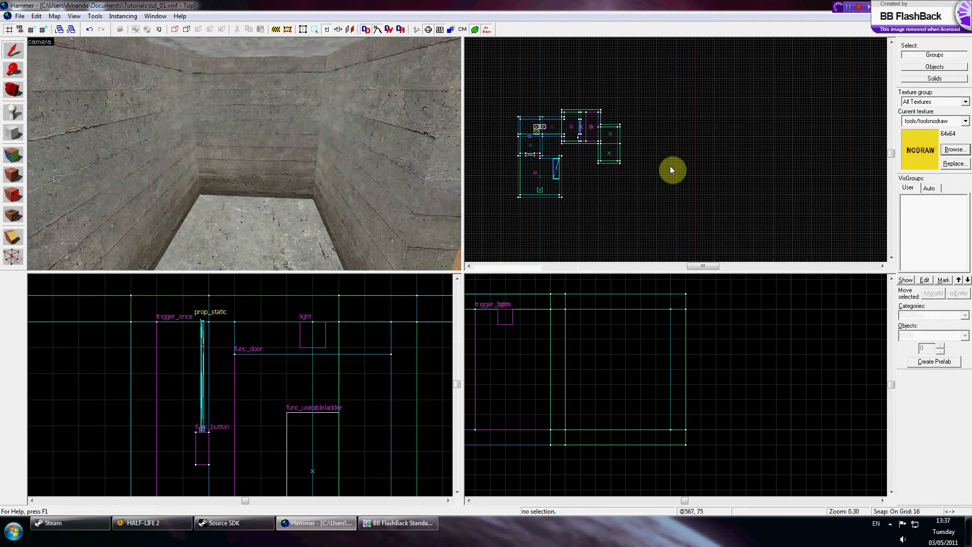
{"action": "scroll", "coordinate": [669, 165], "scroll_direction": "up", "scroll_amount": 4}
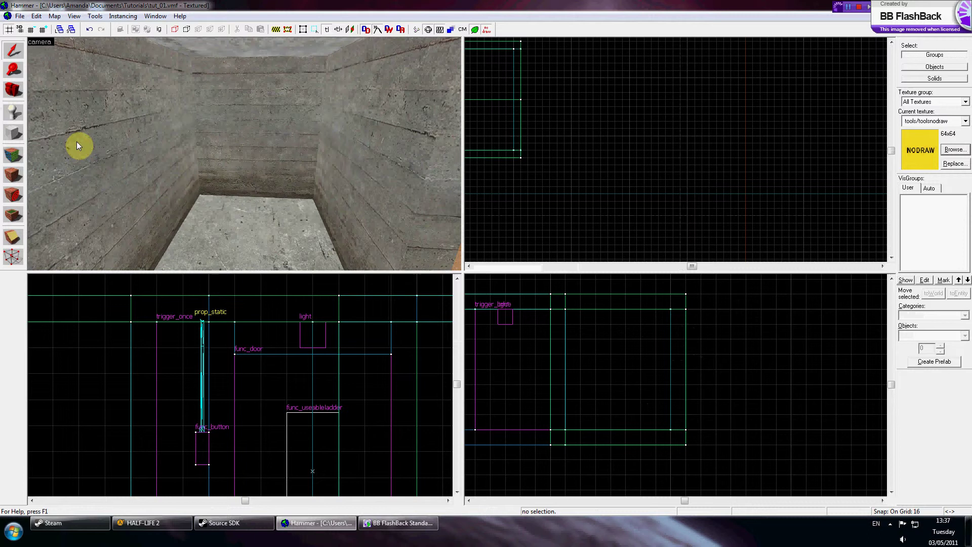
{"action": "scroll", "coordinate": [649, 124], "scroll_direction": "down", "scroll_amount": 3}
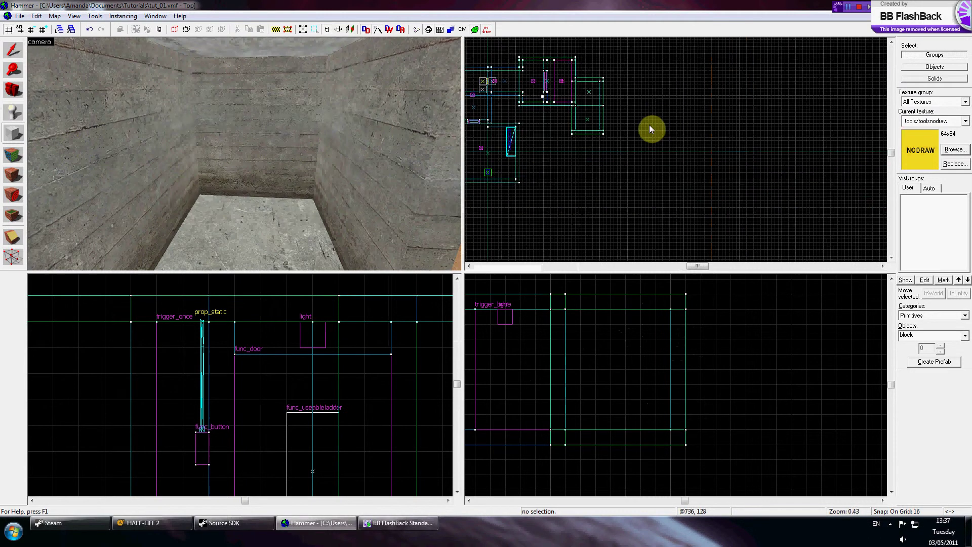
- Create a nodraw wall block 16 wide, 160 long and 128 high in the empty space away from the existing rooms
{"action": "scroll", "coordinate": [656, 125], "scroll_direction": "up", "scroll_amount": 3}
{"action": "scroll", "coordinate": [643, 132], "scroll_direction": "down", "scroll_amount": 3}
{"action": "scroll", "coordinate": [636, 157], "scroll_direction": "up", "scroll_amount": 3}
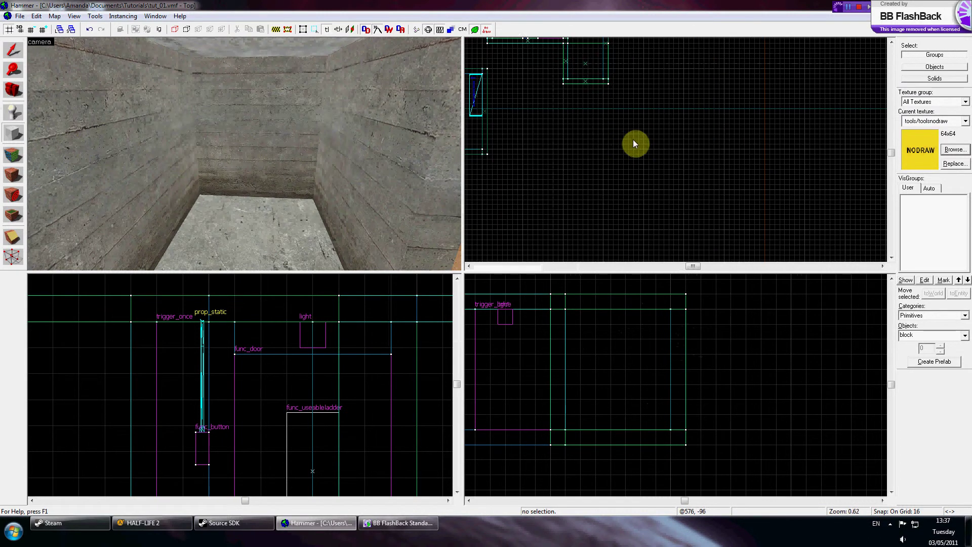
{"action": "scroll", "coordinate": [607, 372], "scroll_direction": "down", "scroll_amount": 4}
{"action": "scroll", "coordinate": [658, 405], "scroll_direction": "up", "scroll_amount": 3}
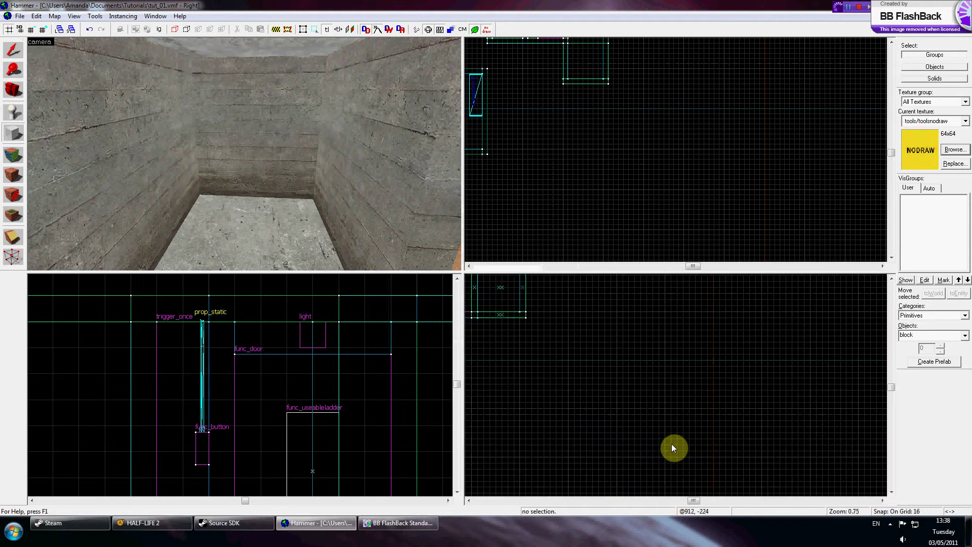
{"action": "left_click_drag", "start_coordinate": [667, 465], "coordinate": [667, 465]}
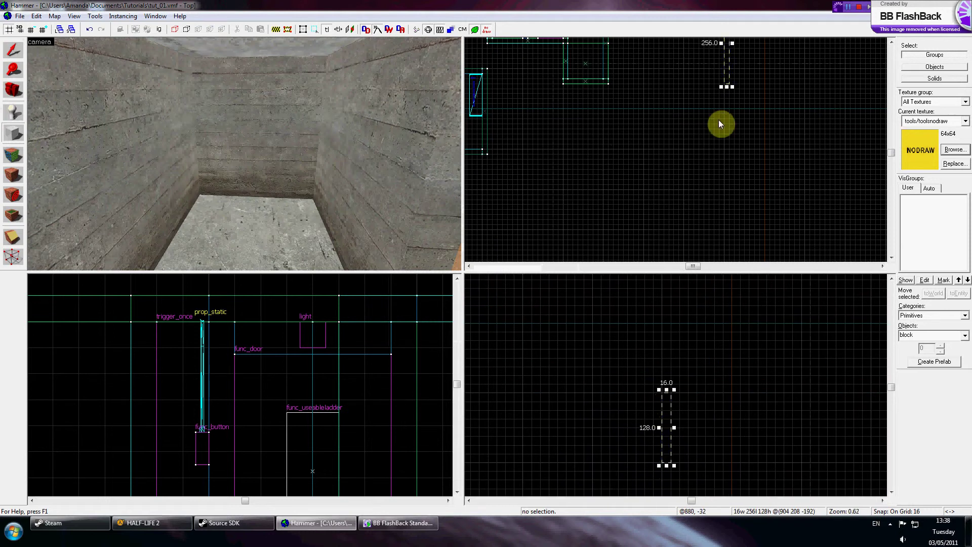
{"action": "scroll", "coordinate": [720, 129], "scroll_direction": "down", "scroll_amount": 2}
{"action": "scroll", "coordinate": [723, 96], "scroll_direction": "up", "scroll_amount": 3}
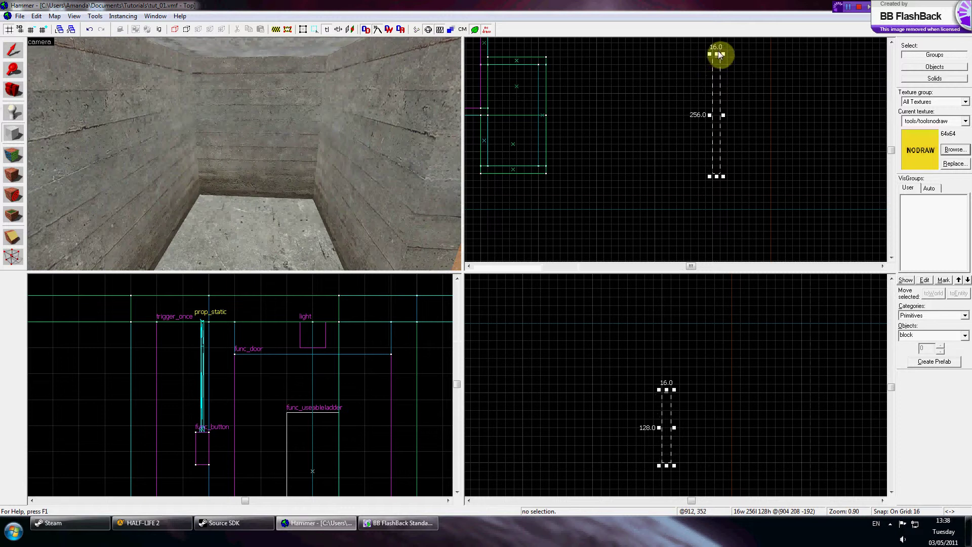
{"action": "left_click_drag", "start_coordinate": [717, 54], "coordinate": [721, 76]}
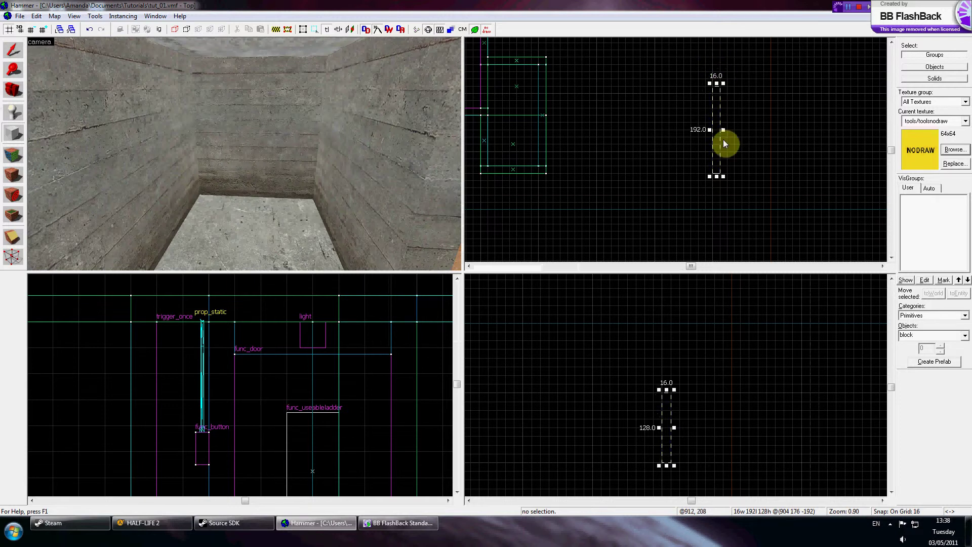
{"action": "left_click_drag", "start_coordinate": [716, 174], "coordinate": [716, 159]}
{"action": "key", "text": "Return"}
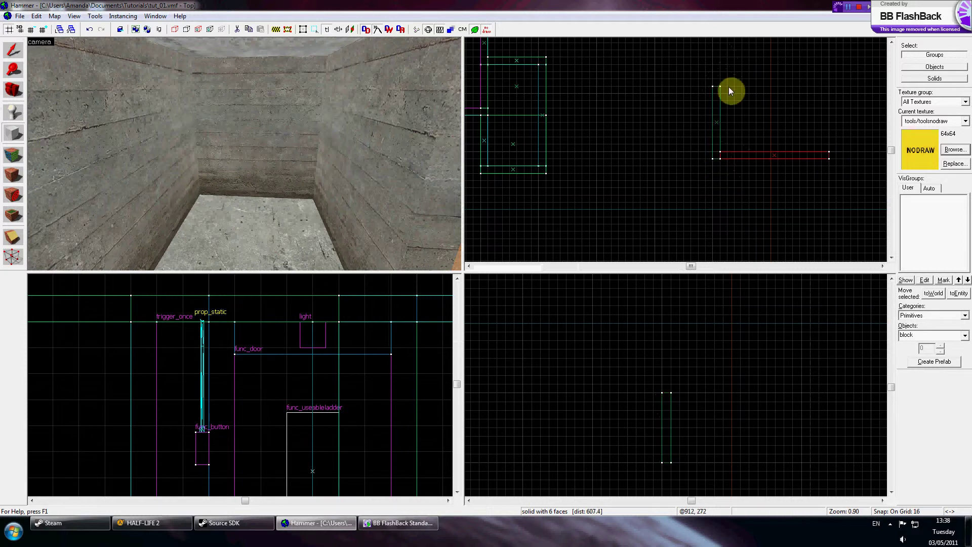
- Complete the new room's rectangular outline in plan with 16-unit-thick walls: 240 units along the long sides and 128 units at the far end
{"action": "left_click_drag", "start_coordinate": [721, 87], "coordinate": [828, 93]}
{"action": "key", "text": "Return"}
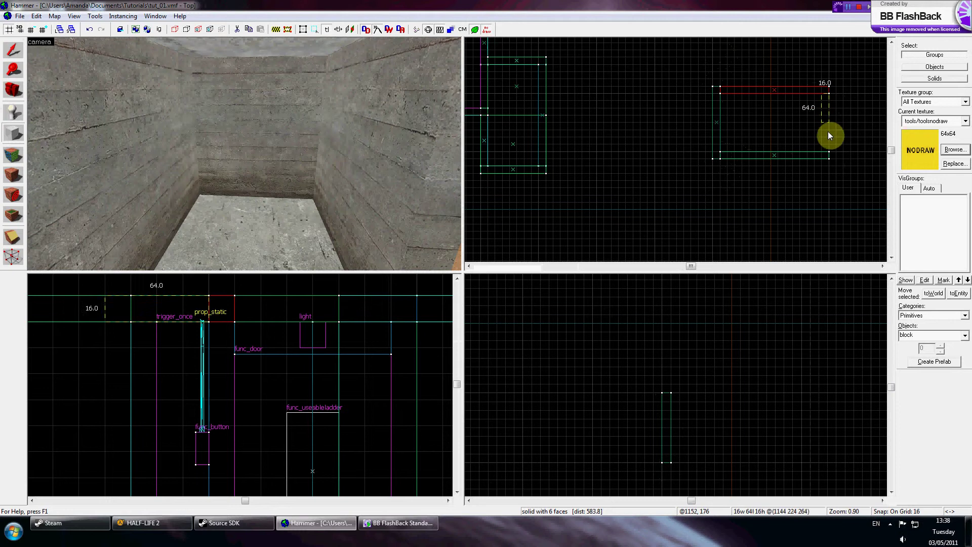
{"action": "key", "text": "Return"}
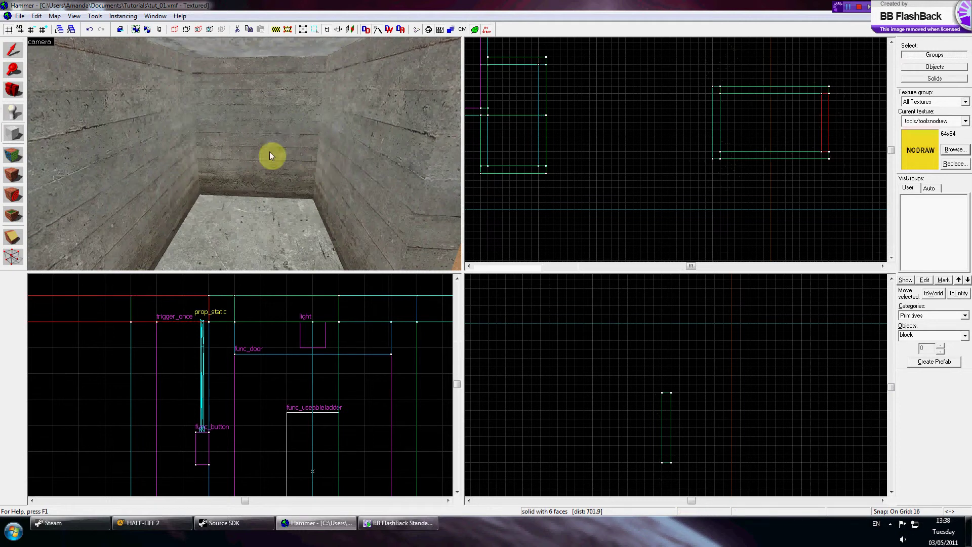
- Select the three misplaced walls, copy them down to the first wall's level and match its 128-unit height
{"action": "left_click", "coordinate": [22, 51]}
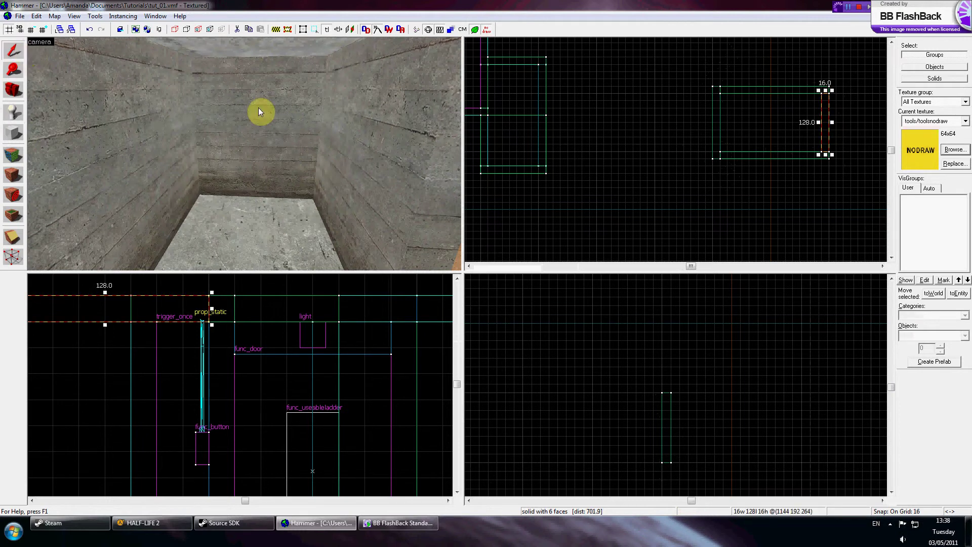
{"action": "key", "text": "z"}
{"action": "key", "text": "s"}
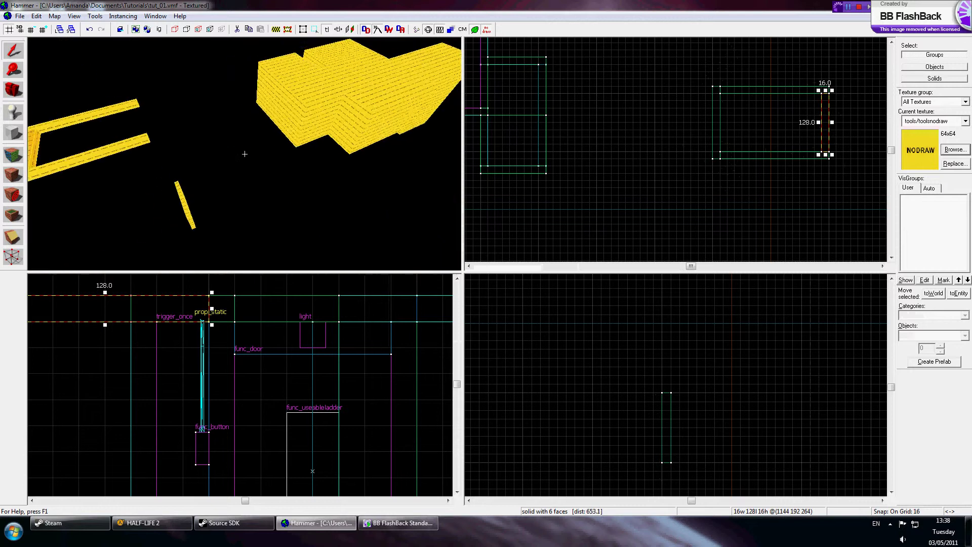
{"action": "key", "text": "z"}
{"action": "left_click", "coordinate": [191, 158]}
{"action": "left_click", "coordinate": [167, 133], "text": "ctrl"}
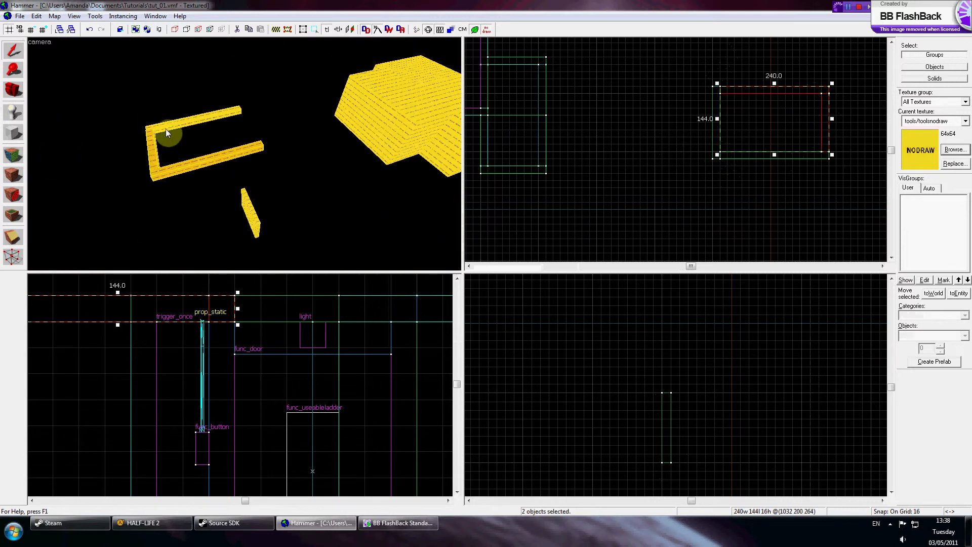
{"action": "left_click", "coordinate": [168, 127], "text": "ctrl"}
{"action": "scroll", "coordinate": [268, 327], "scroll_direction": "down", "scroll_amount": 3}
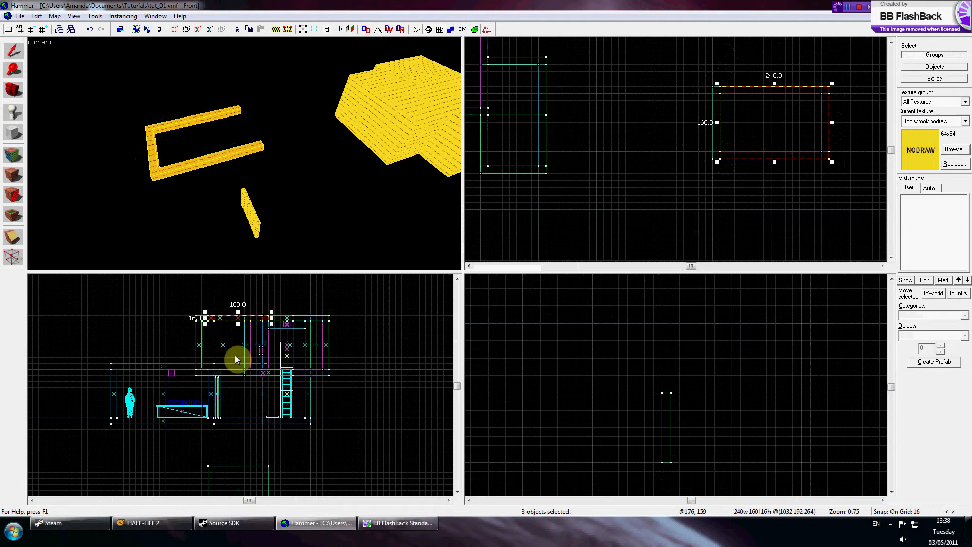
{"action": "left_click_drag", "start_coordinate": [243, 321], "coordinate": [236, 395]}
{"action": "left_click", "coordinate": [281, 382]}
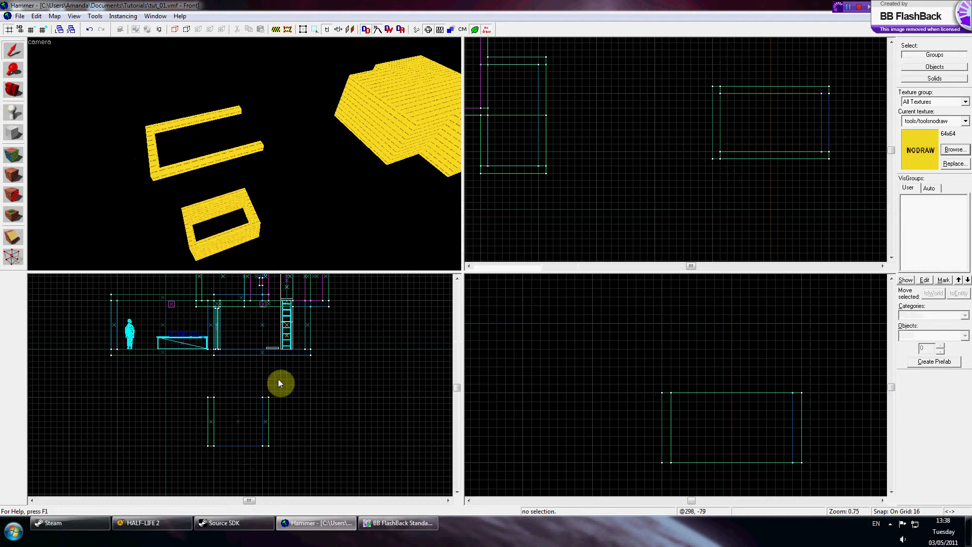
- Delete the original misplaced wall blocks floating above the new room
{"action": "key", "text": "z"}
{"action": "key", "text": "w"}
{"action": "key", "text": "z"}
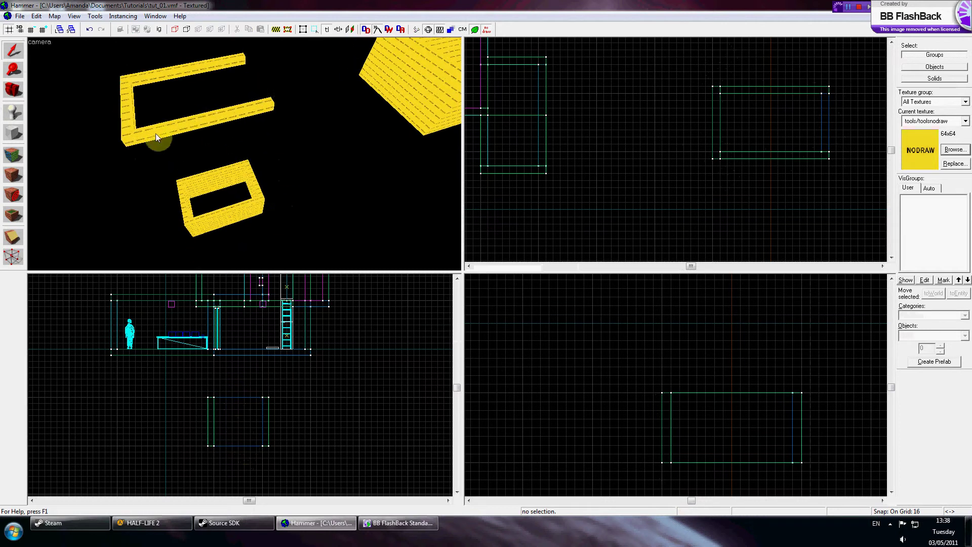
{"action": "left_click", "coordinate": [156, 132]}
{"action": "key", "text": "Delete"}
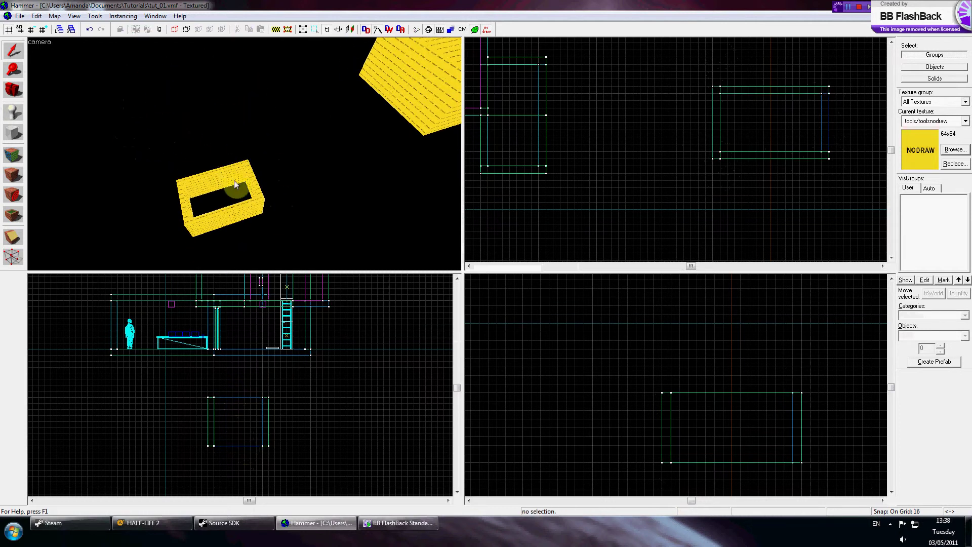
- Add 256 x 160 x 16 nodraw blocks directly beneath and on top of the walls as the new room's floor and ceiling
{"action": "left_click", "coordinate": [251, 192]}
{"action": "left_click", "coordinate": [13, 132]}
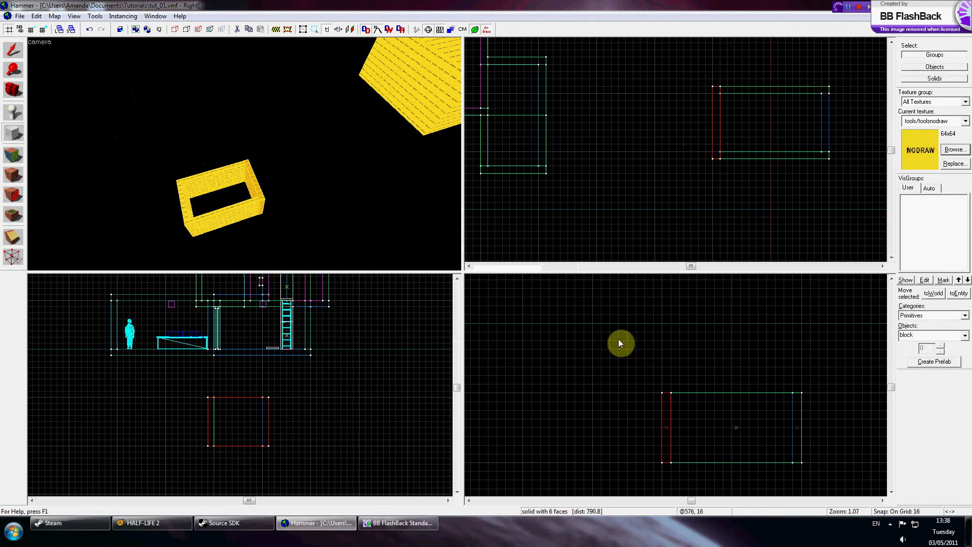
{"action": "scroll", "coordinate": [618, 339], "scroll_direction": "down", "scroll_amount": 3}
{"action": "scroll", "coordinate": [711, 409], "scroll_direction": "up", "scroll_amount": 4}
{"action": "left_click_drag", "start_coordinate": [545, 408], "coordinate": [714, 421]}
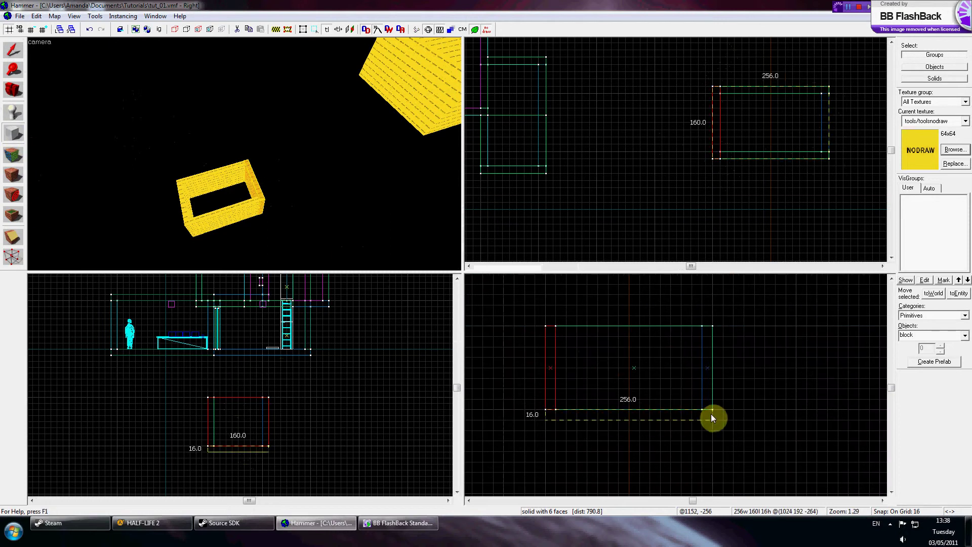
{"action": "key", "text": "Return"}
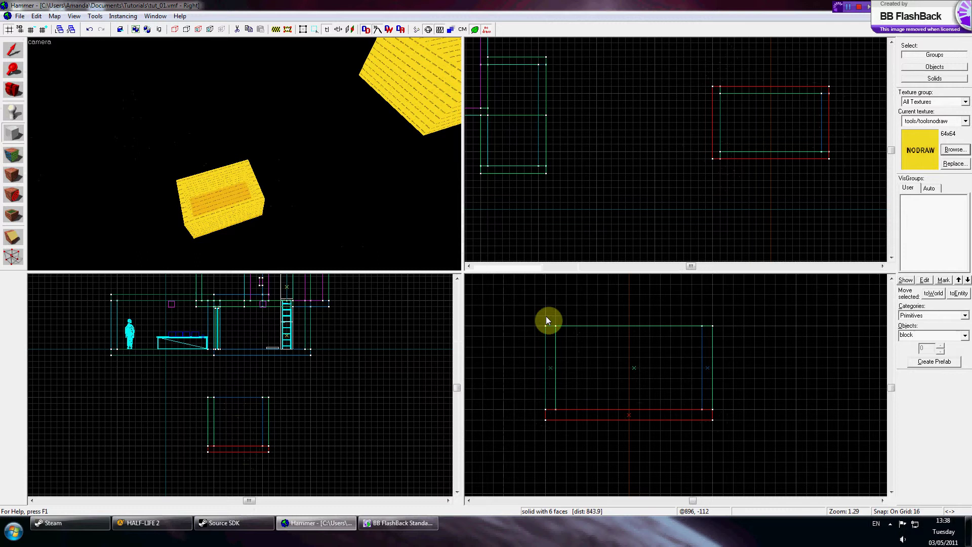
{"action": "left_click_drag", "start_coordinate": [545, 316], "coordinate": [711, 326]}
{"action": "key", "text": "Return"}
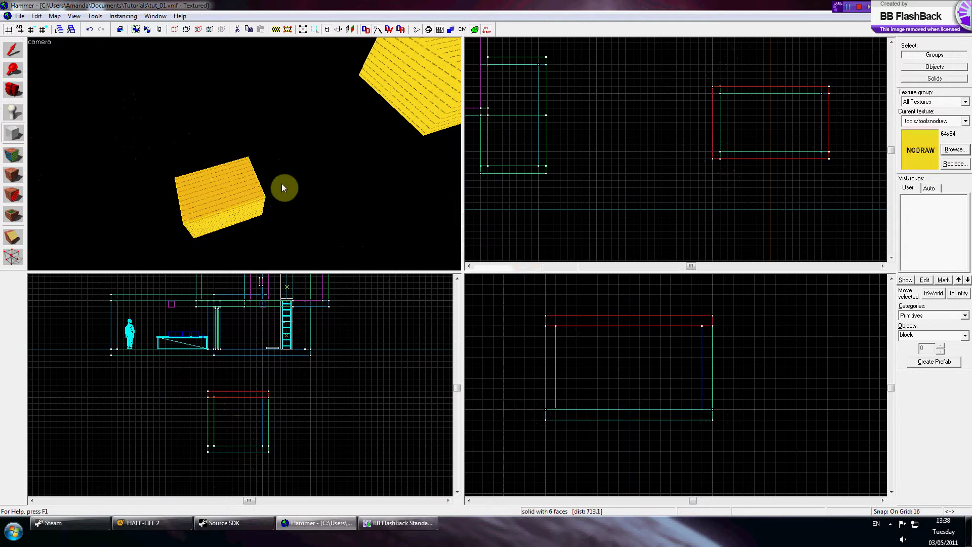
- Start face texturing inside the new room, search the textures for plaster and choose plaster/plasterwall022c
{"action": "key", "text": "z"}
{"action": "key", "text": "w"}
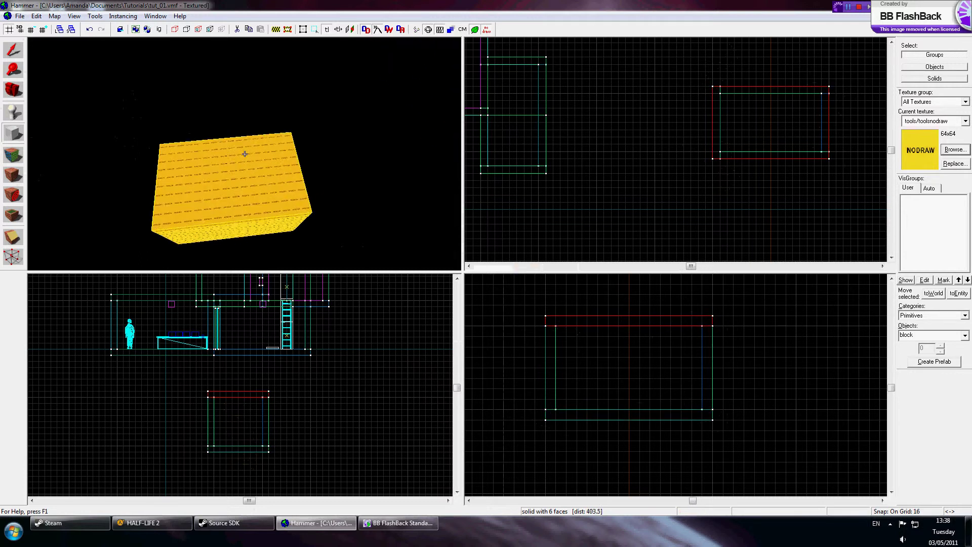
{"action": "key", "text": "z"}
{"action": "left_click", "coordinate": [14, 157]}
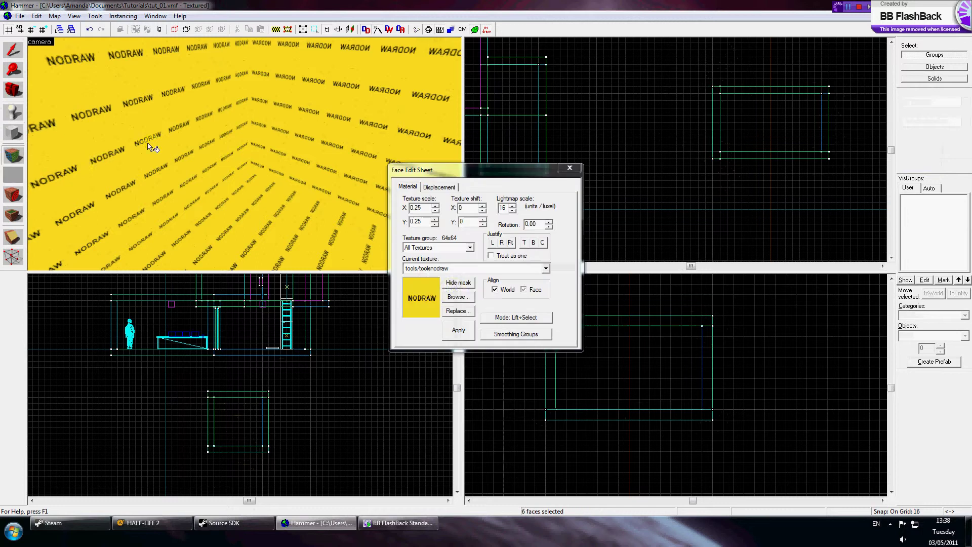
{"action": "left_click", "coordinate": [188, 145]}
{"action": "left_click", "coordinate": [455, 296]}
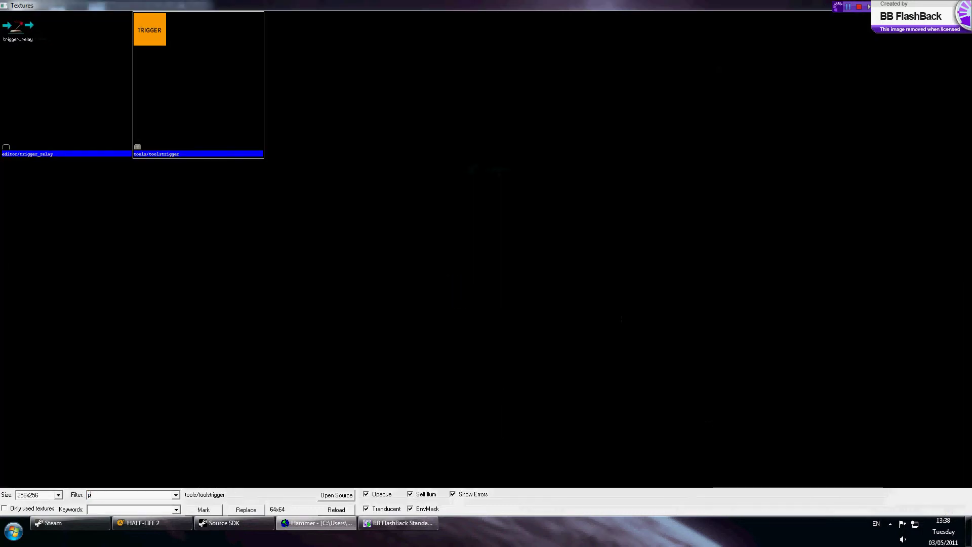
{"action": "type", "text": "plaster"}
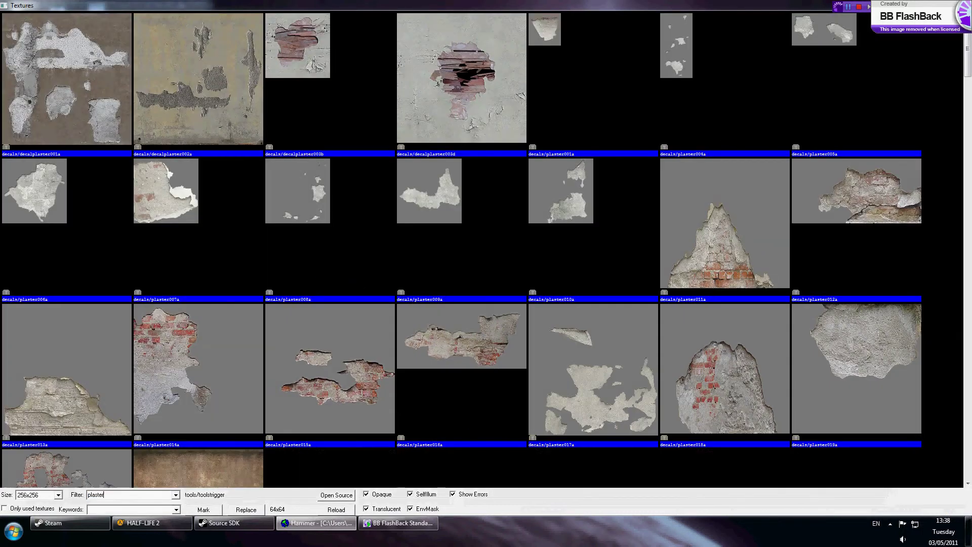
{"action": "left_click", "coordinate": [355, 336]}
{"action": "scroll", "coordinate": [327, 263], "scroll_direction": "down", "scroll_amount": 10}
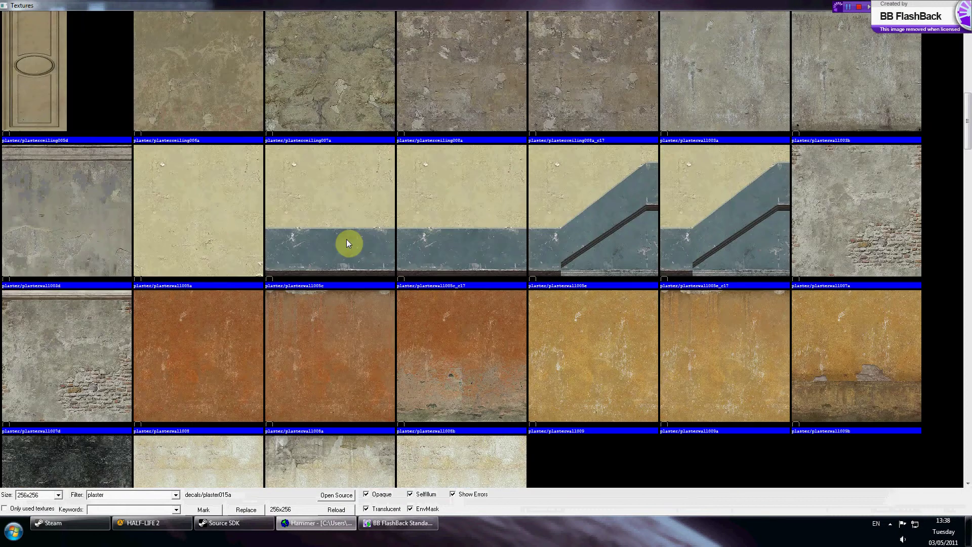
{"action": "scroll", "coordinate": [385, 216], "scroll_direction": "down", "scroll_amount": 10}
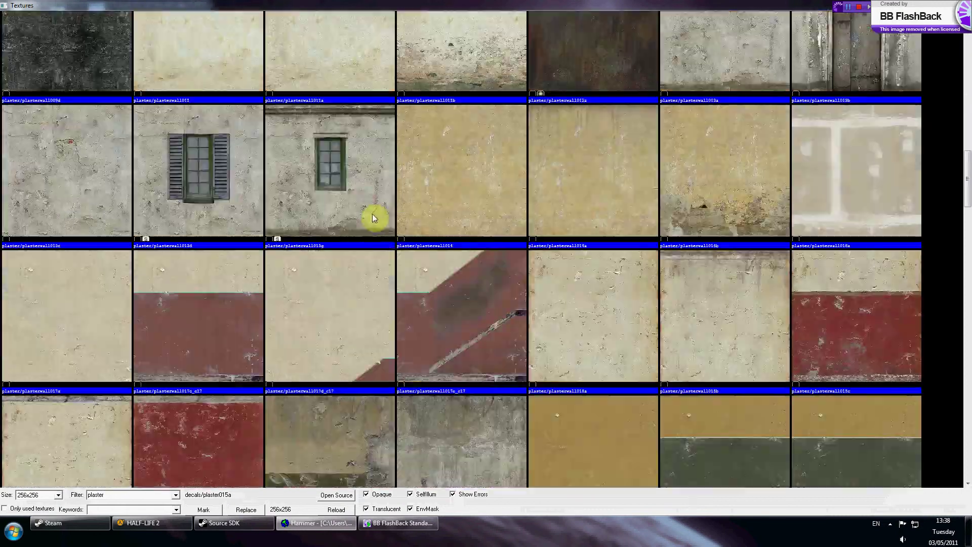
{"action": "scroll", "coordinate": [684, 217], "scroll_direction": "up", "scroll_amount": 2}
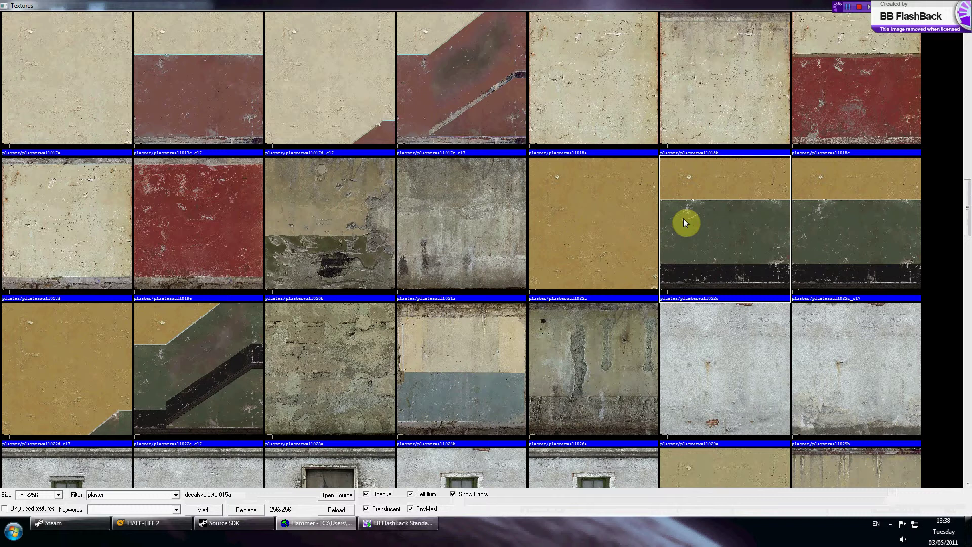
{"action": "double_click", "coordinate": [684, 218]}
- Apply plaster/plasterwall022c to the inner walls of the new room
{"action": "right_click", "coordinate": [284, 142]}
{"action": "key", "text": "z"}
{"action": "right_click", "coordinate": [244, 154]}
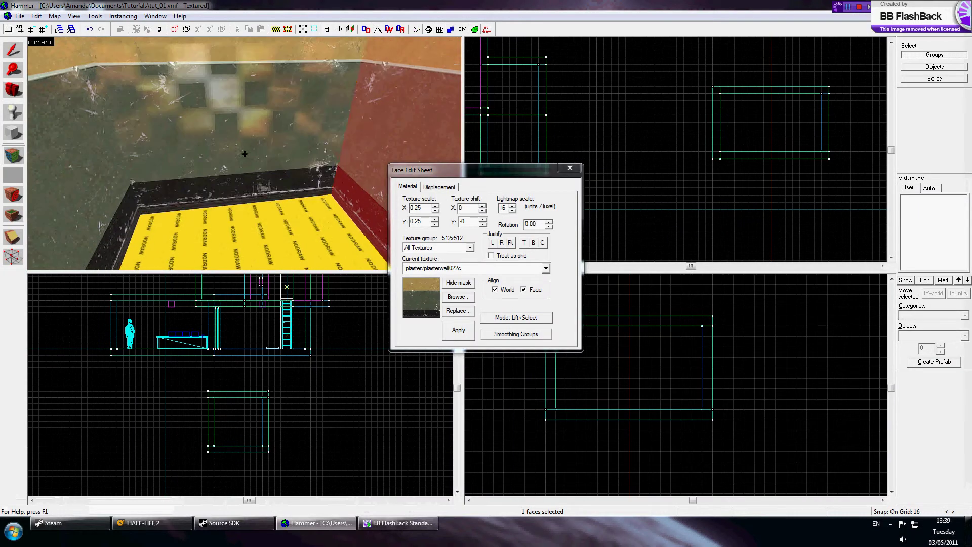
- Select the new room's floor face and choose the green props/carpetfloor003a carpet texture for it
{"action": "left_click", "coordinate": [269, 203]}
{"action": "left_click", "coordinate": [459, 296]}
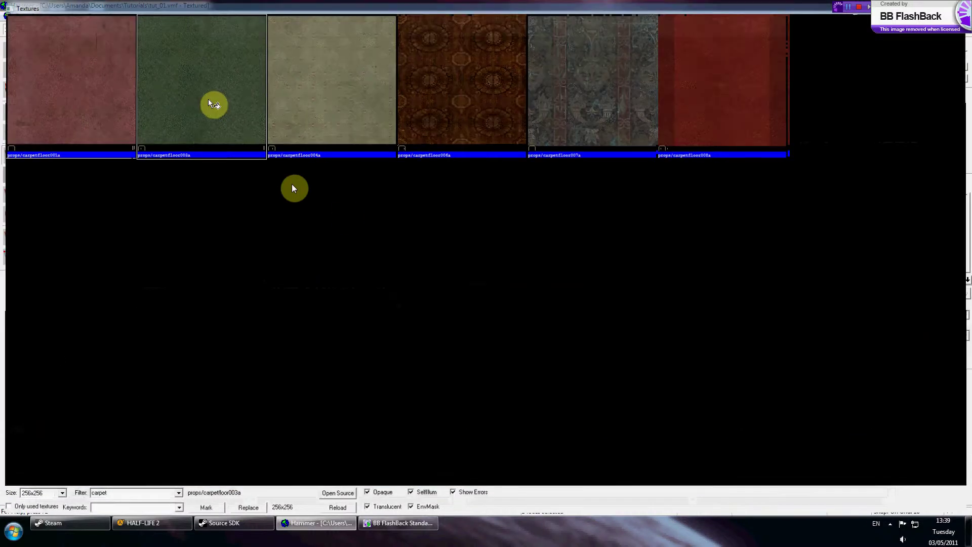
{"action": "double_click", "coordinate": [211, 106]}
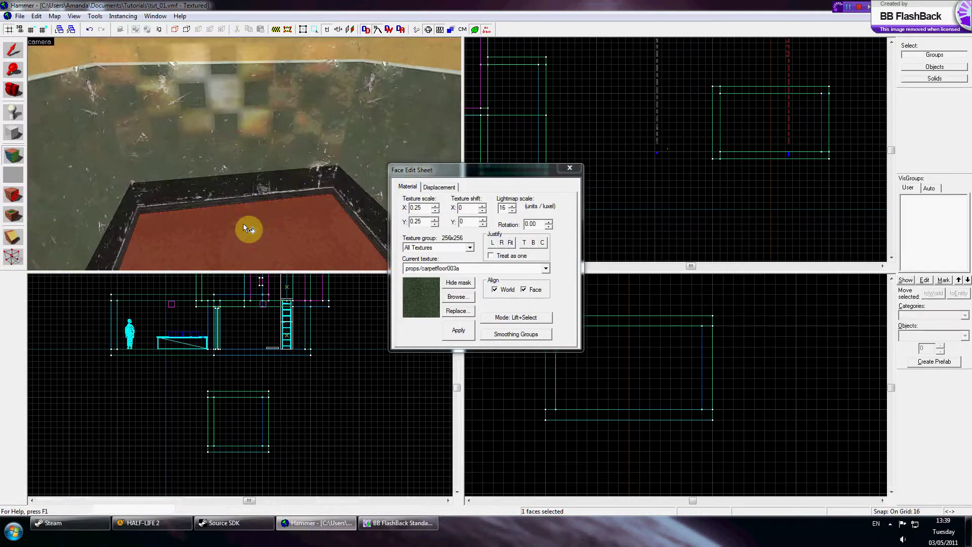
- Select the new room's ceiling face, texture it with concrete/concreteceiling003a from a search for ceil, and finish texturing
{"action": "key", "text": "z"}
{"action": "left_click", "coordinate": [244, 154]}
{"action": "key", "text": "z"}
{"action": "left_click", "coordinate": [462, 296]}
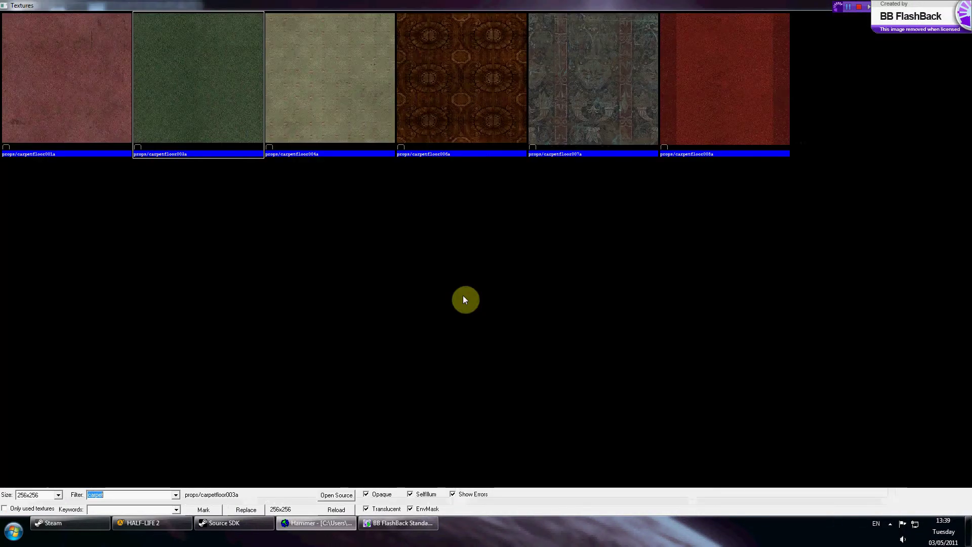
{"action": "type", "text": "ceil"}
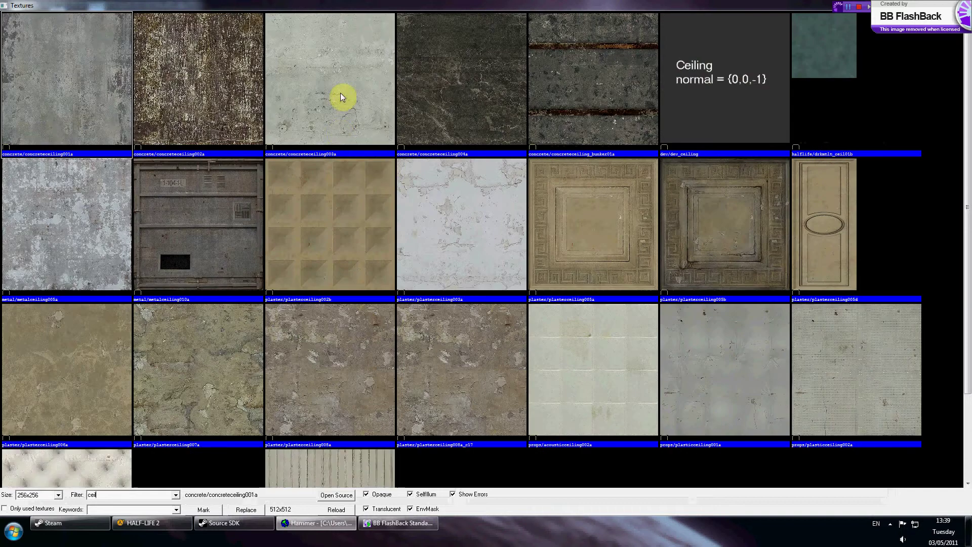
{"action": "double_click", "coordinate": [340, 96]}
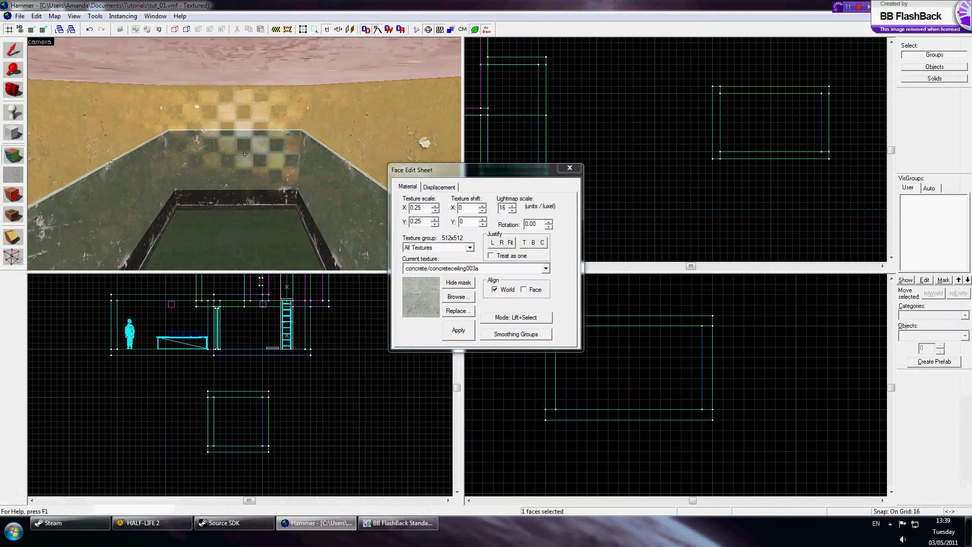
{"action": "key", "text": "z"}
{"action": "scroll", "coordinate": [240, 177], "scroll_direction": "down", "scroll_amount": 3}
{"action": "left_click", "coordinate": [225, 161]}
{"action": "left_click", "coordinate": [569, 168]}
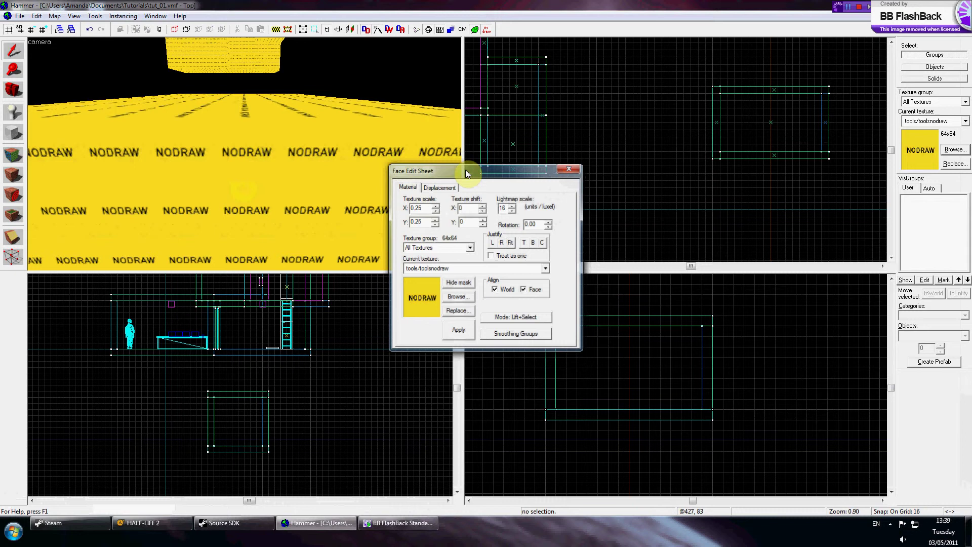
- Return the 3D view to the inside of the new concrete corridor, facing its end wall
{"action": "key", "text": "z"}
{"action": "scroll", "coordinate": [245, 154], "scroll_direction": "up", "scroll_amount": 2}
{"action": "key", "text": "w"}
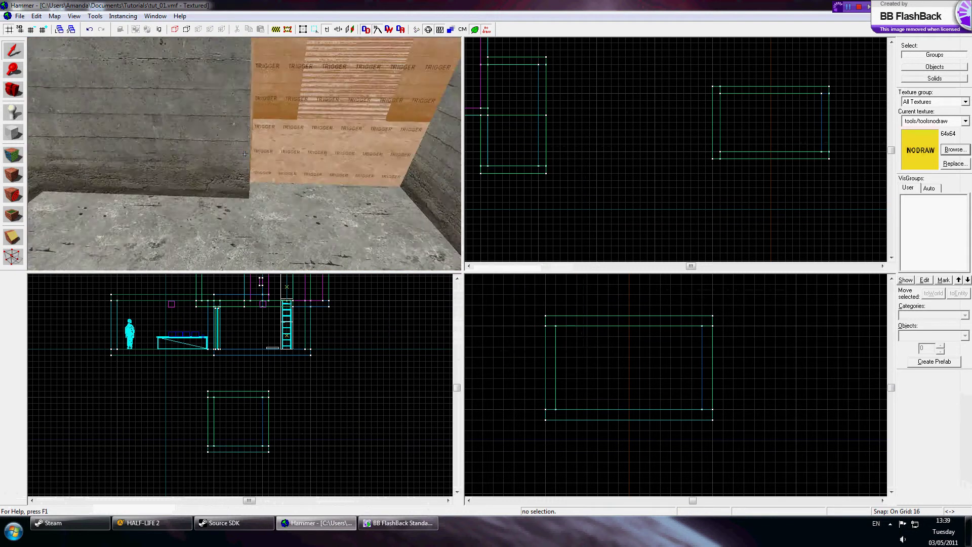
{"action": "key", "text": "s"}
{"action": "key", "text": "z"}
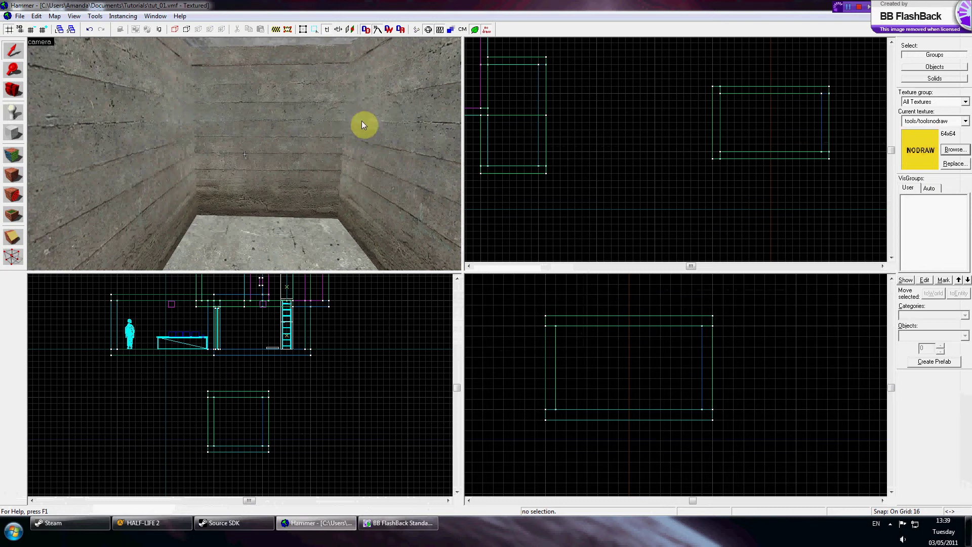
- With the grid at 8 units, outline a block 112 units wide and 8 units high on top of the corridor's floor
{"action": "left_click", "coordinate": [362, 125]}
{"action": "scroll", "coordinate": [499, 133], "scroll_direction": "down", "scroll_amount": 2}
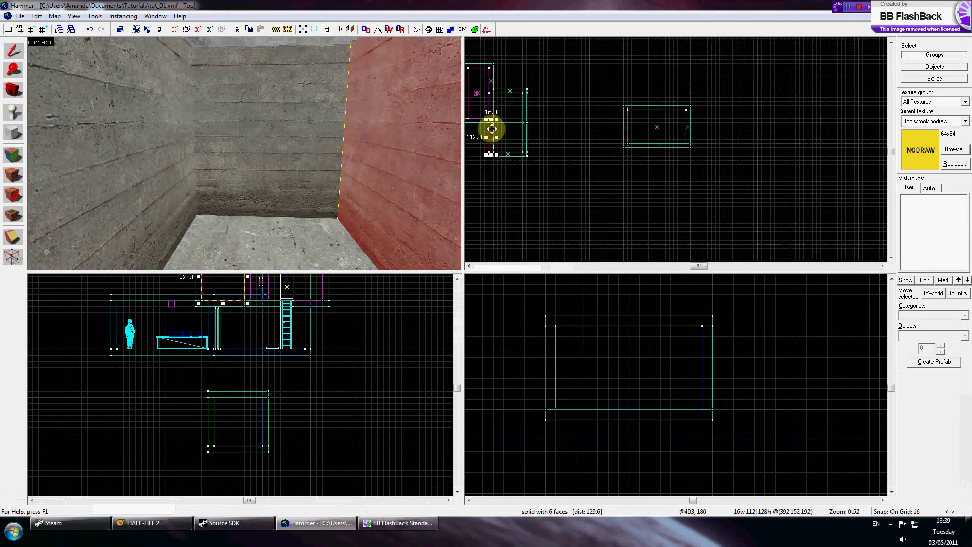
{"action": "scroll", "coordinate": [492, 130], "scroll_direction": "up", "scroll_amount": 4}
{"action": "left_click", "coordinate": [237, 223]}
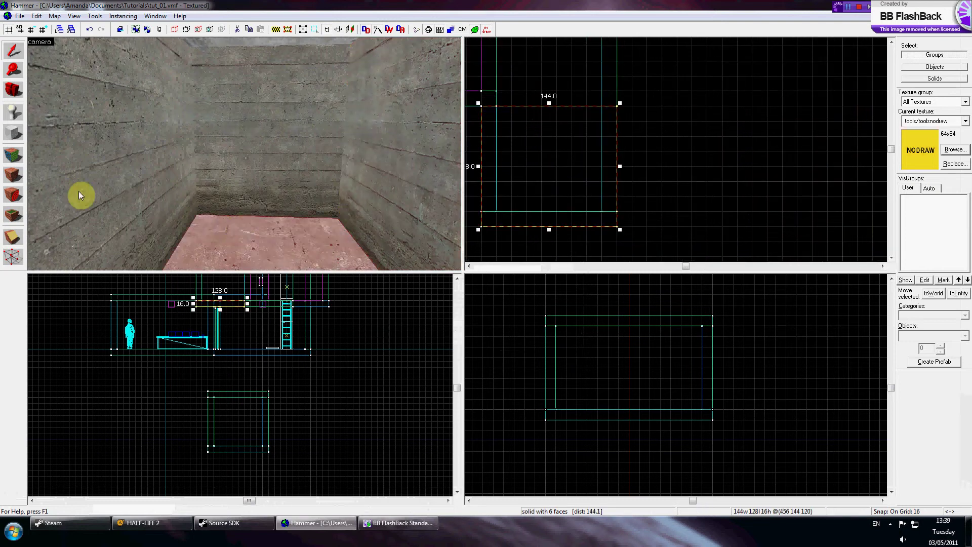
{"action": "left_click", "coordinate": [16, 134]}
{"action": "scroll", "coordinate": [612, 412], "scroll_direction": "down", "scroll_amount": 4}
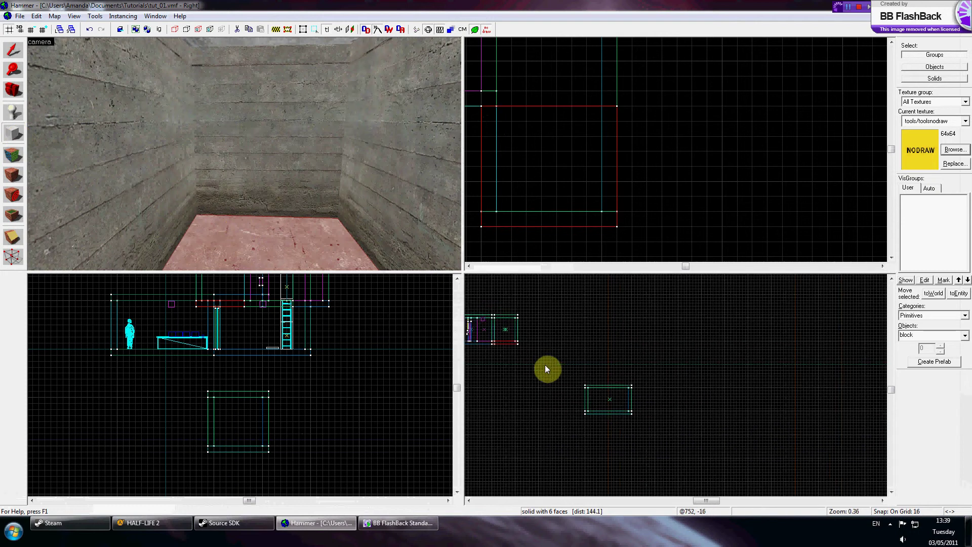
{"action": "scroll", "coordinate": [479, 330], "scroll_direction": "up", "scroll_amount": 7}
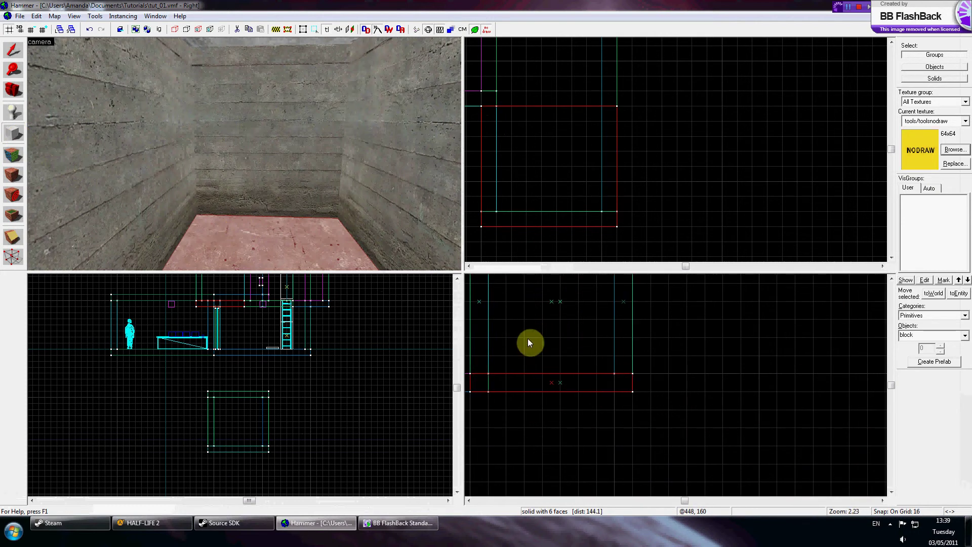
{"action": "scroll", "coordinate": [513, 348], "scroll_direction": "up", "scroll_amount": 5}
{"action": "key", "text": "bracketleft"}
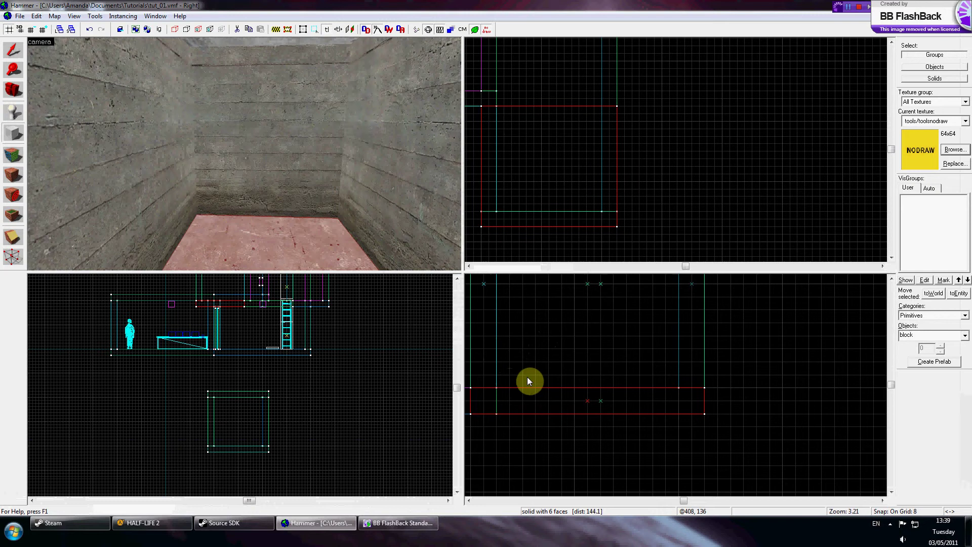
{"action": "scroll", "coordinate": [510, 380], "scroll_direction": "up", "scroll_amount": 1}
{"action": "left_click_drag", "start_coordinate": [494, 375], "coordinate": [708, 392]}
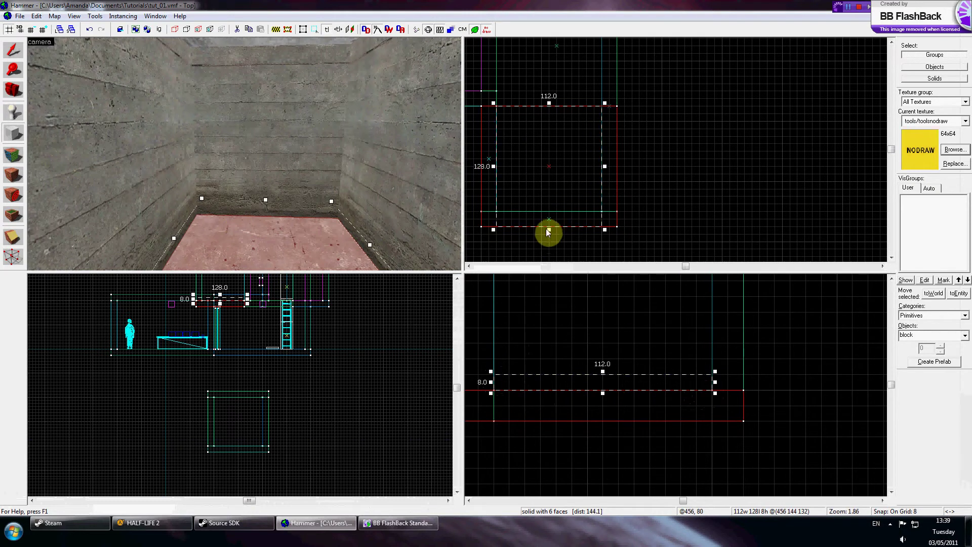
- Shorten the block outline in plan to the far half of the corridor floor, ending at the end wall, and create the block
{"action": "left_click_drag", "start_coordinate": [549, 230], "coordinate": [548, 214]}
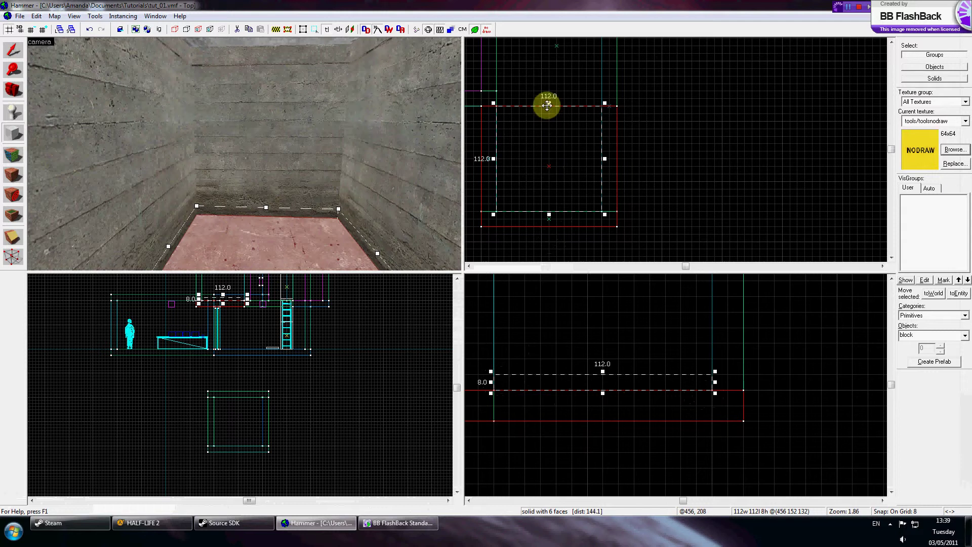
{"action": "left_click_drag", "start_coordinate": [549, 103], "coordinate": [549, 156]}
{"action": "key", "text": "Return"}
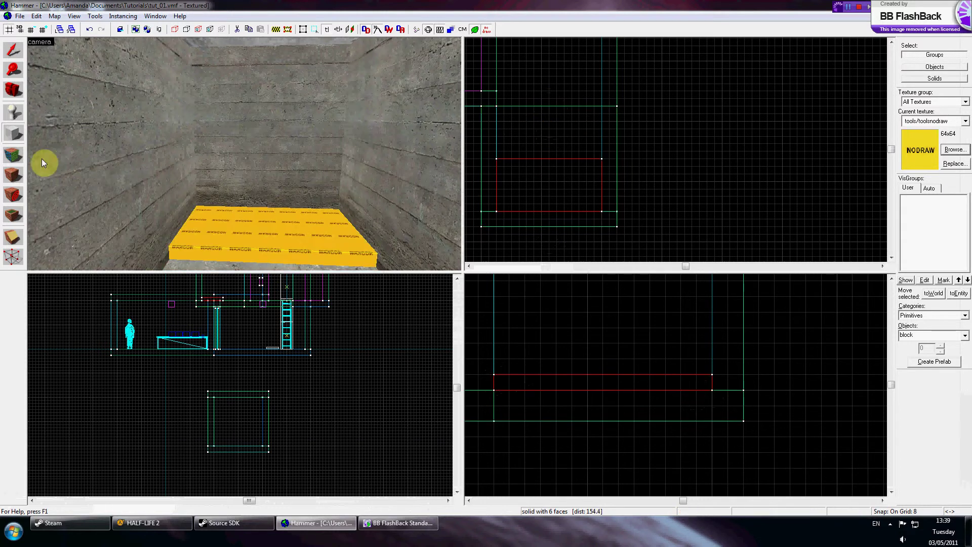
- Texture the top face of the new floor block with metal/citadel_tilewall005a from a search for metal
{"action": "left_click", "coordinate": [21, 154]}
{"action": "left_click", "coordinate": [310, 247]}
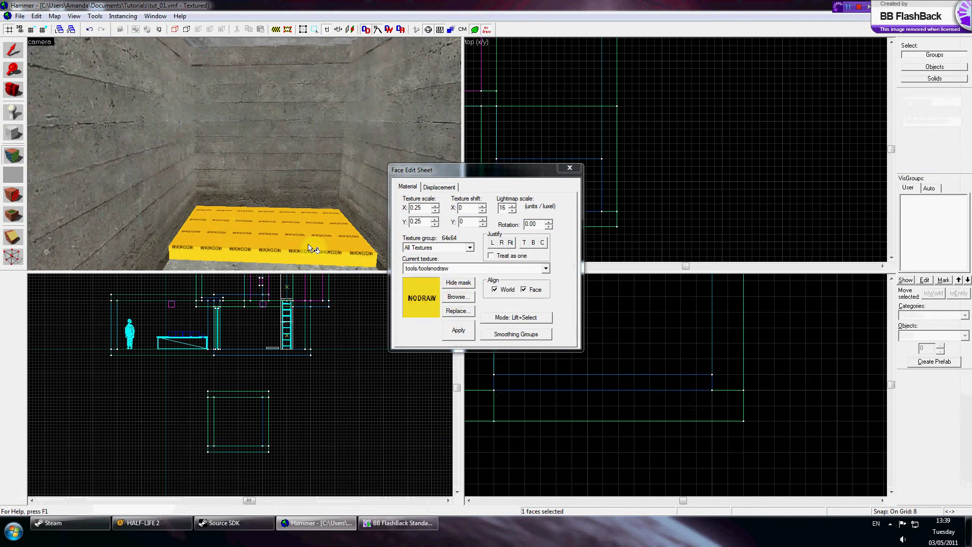
{"action": "left_click", "coordinate": [452, 297]}
{"action": "type", "text": "meta"}
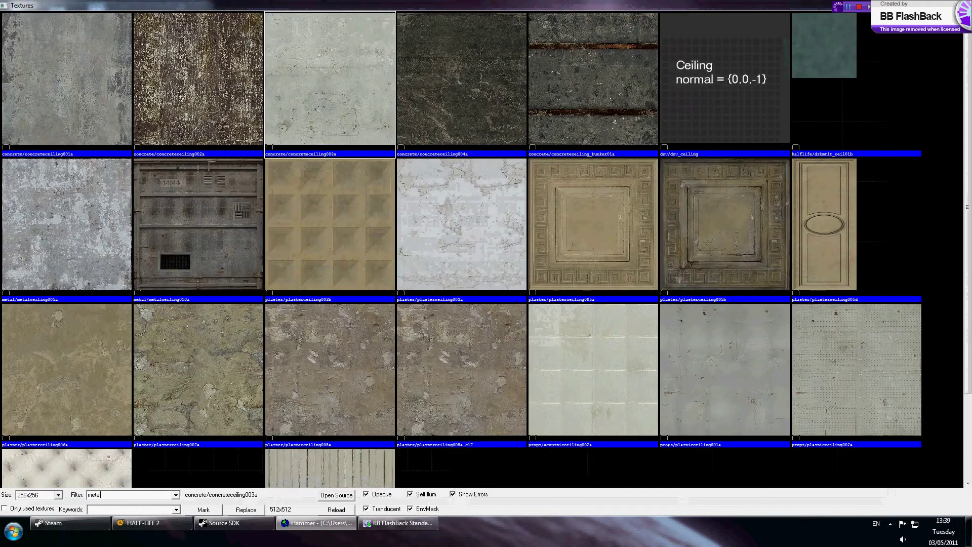
{"action": "type", "text": "l"}
{"action": "left_click", "coordinate": [318, 193]}
{"action": "scroll", "coordinate": [315, 191], "scroll_direction": "down", "scroll_amount": 2}
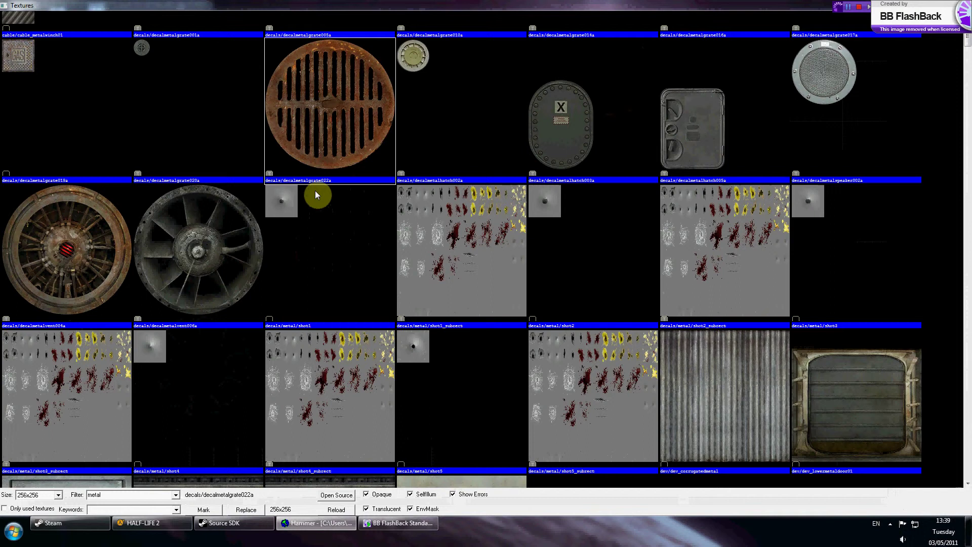
{"action": "scroll", "coordinate": [315, 191], "scroll_direction": "down", "scroll_amount": 10}
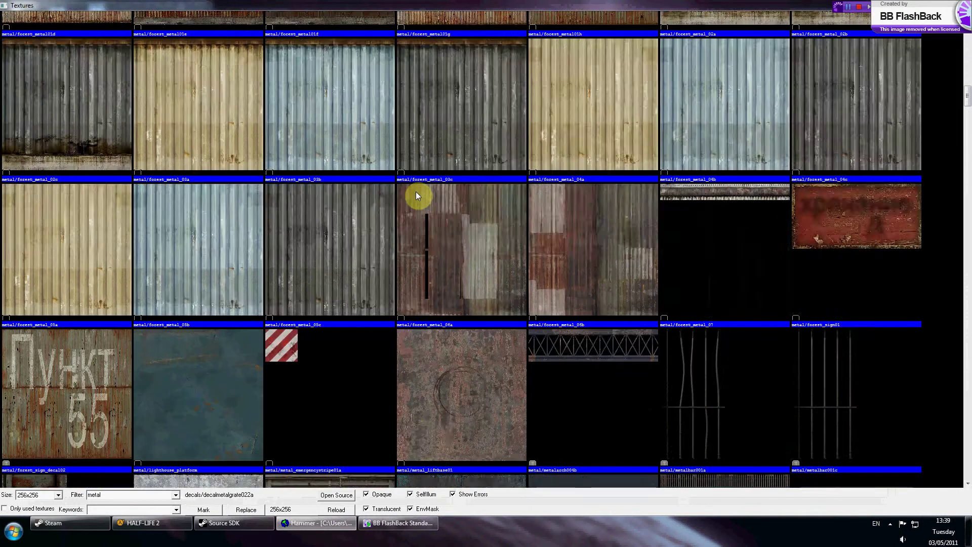
{"action": "scroll", "coordinate": [415, 192], "scroll_direction": "down", "scroll_amount": 2}
{"action": "scroll", "coordinate": [415, 192], "scroll_direction": "up", "scroll_amount": 5}
{"action": "double_click", "coordinate": [412, 193]}
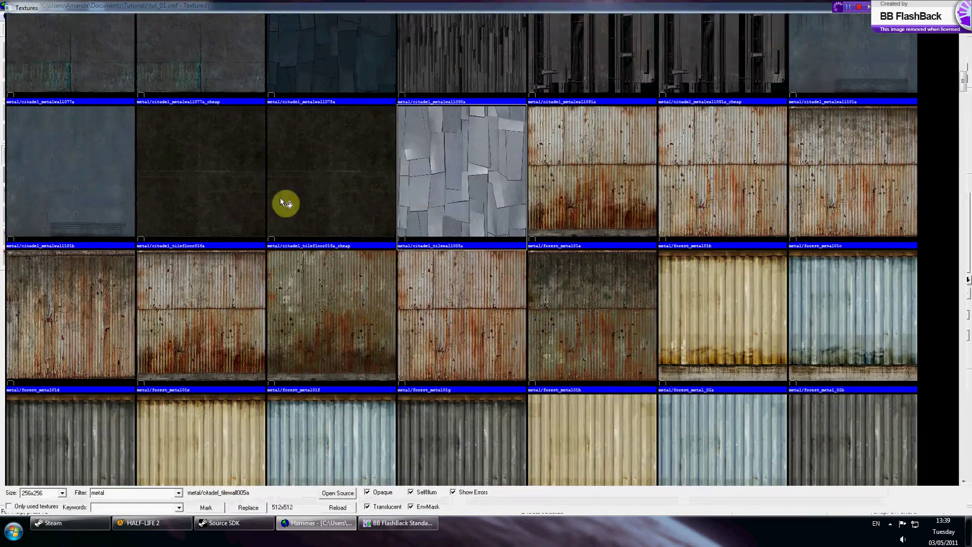
- Texture the front edge of the raised floor block with metal/metaltrack001a from the metal textures
{"action": "left_click", "coordinate": [281, 255]}
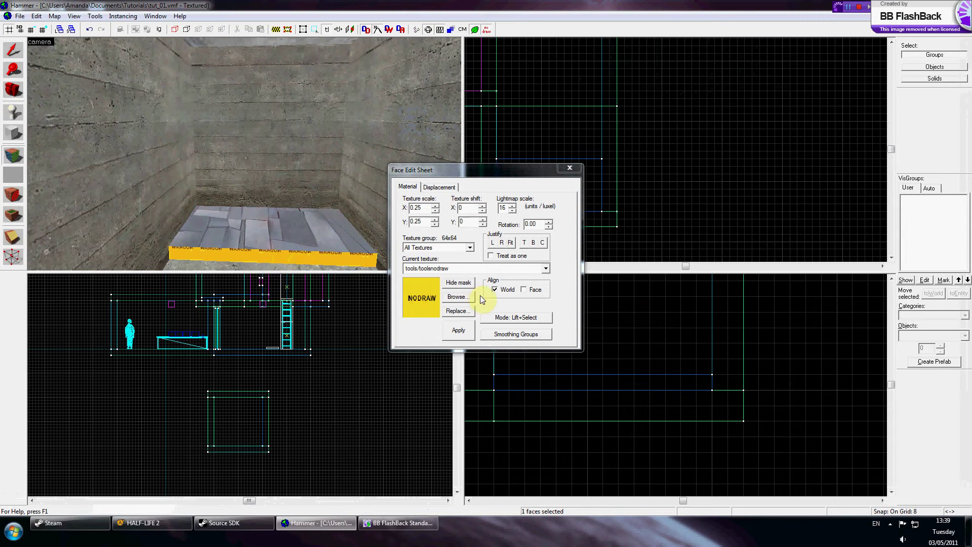
{"action": "left_click", "coordinate": [457, 296]}
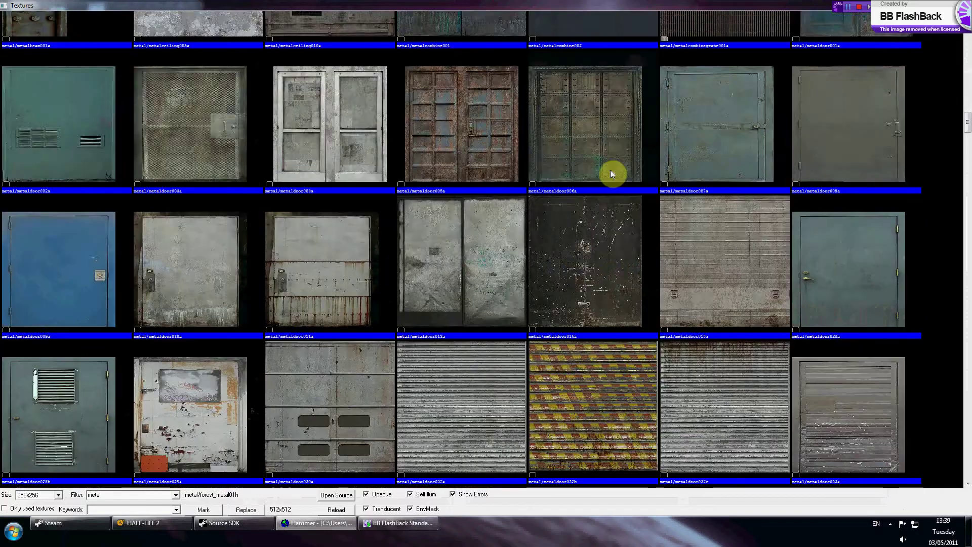
{"action": "scroll", "coordinate": [609, 169], "scroll_direction": "down", "scroll_amount": 10}
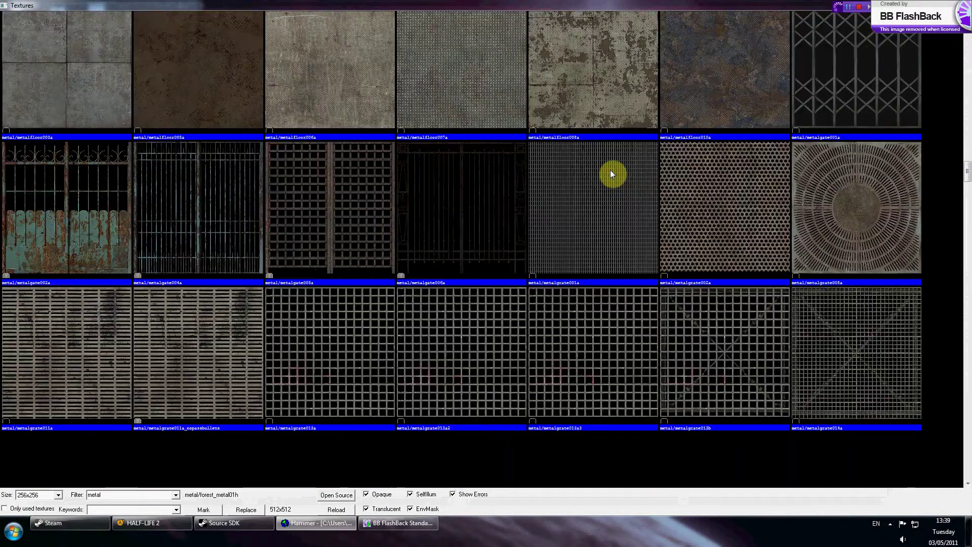
{"action": "scroll", "coordinate": [610, 174], "scroll_direction": "down", "scroll_amount": 10}
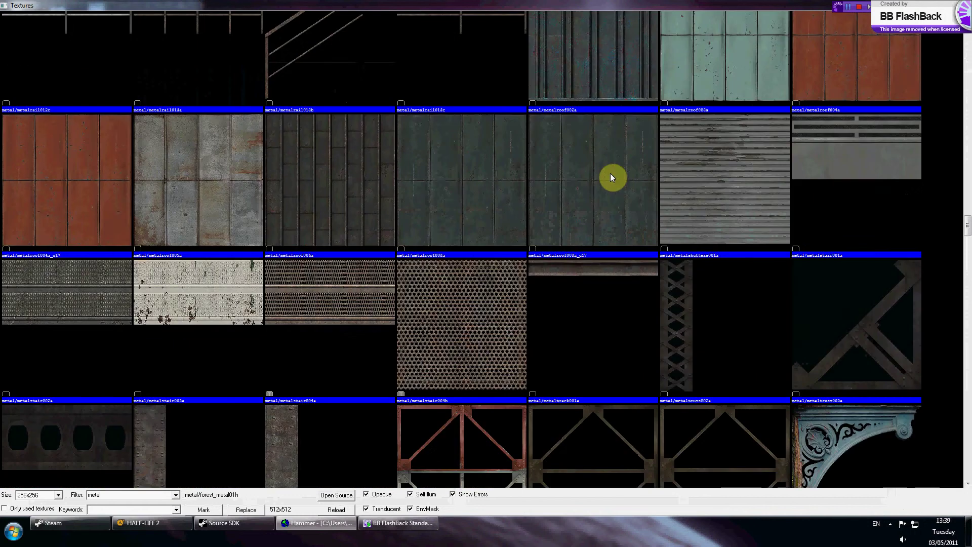
{"action": "scroll", "coordinate": [610, 174], "scroll_direction": "down", "scroll_amount": 3}
{"action": "left_click", "coordinate": [582, 179]}
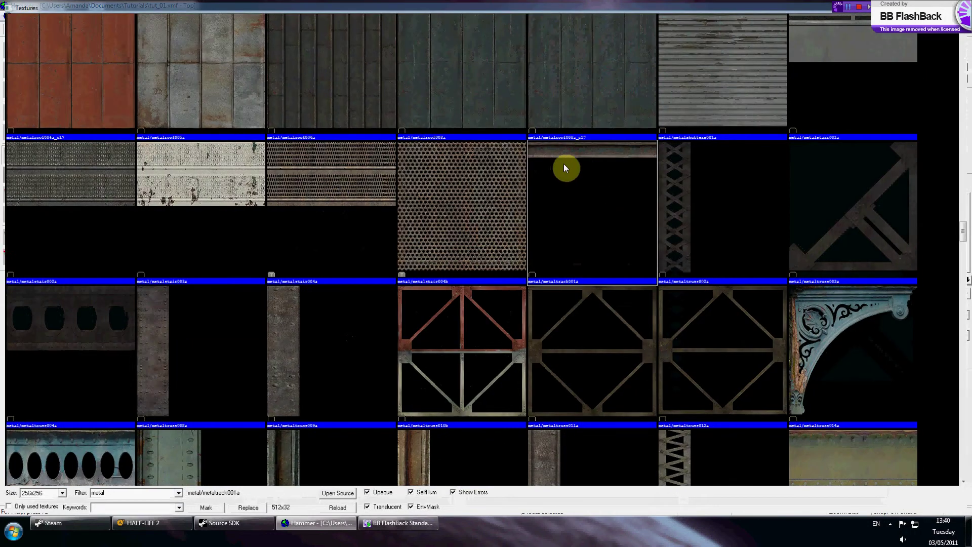
{"action": "double_click", "coordinate": [563, 163]}
{"action": "left_click", "coordinate": [256, 255]}
- Examine the textured floor block from around the corridor in the 3D view and finish face texturing
{"action": "key", "text": "z"}
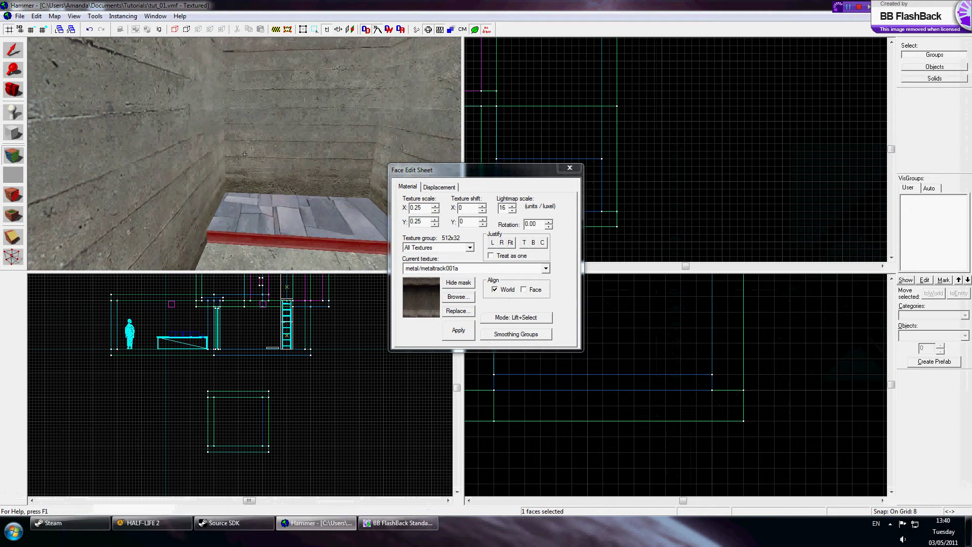
{"action": "key", "text": "s"}
{"action": "key", "text": "z"}
{"action": "key", "text": "z"}
{"action": "key", "text": "s"}
{"action": "left_click", "coordinate": [245, 153]}
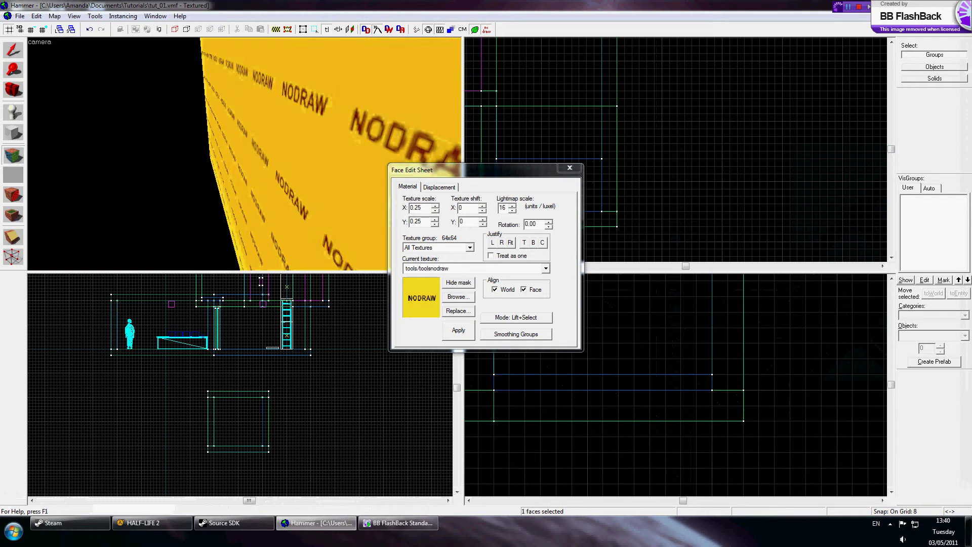
{"action": "key", "text": "w"}
{"action": "key", "text": "z"}
{"action": "left_click", "coordinate": [569, 168]}
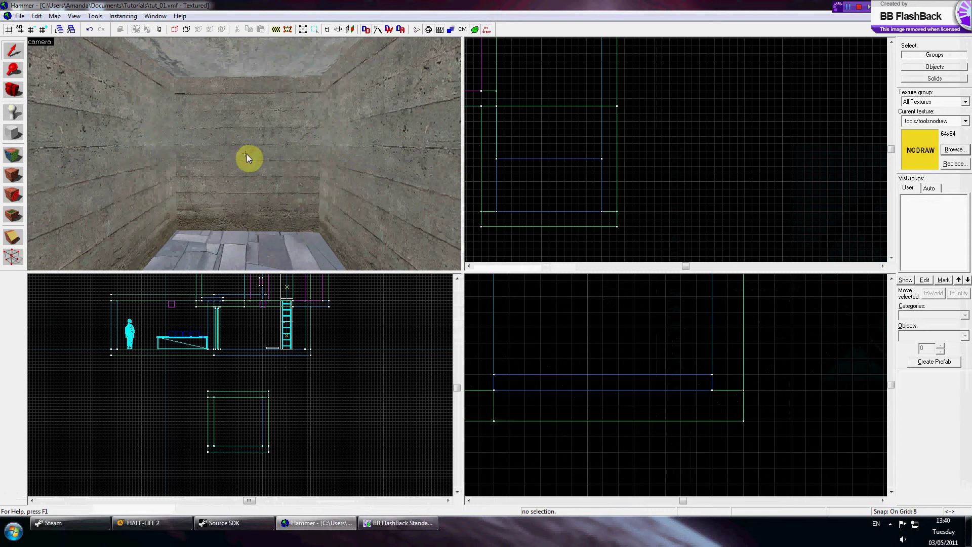
- Select the existing prop_static with the box and vertical pipe in the corner beside the corrugated shutter
{"action": "scroll", "coordinate": [603, 138], "scroll_direction": "up", "scroll_amount": 3}
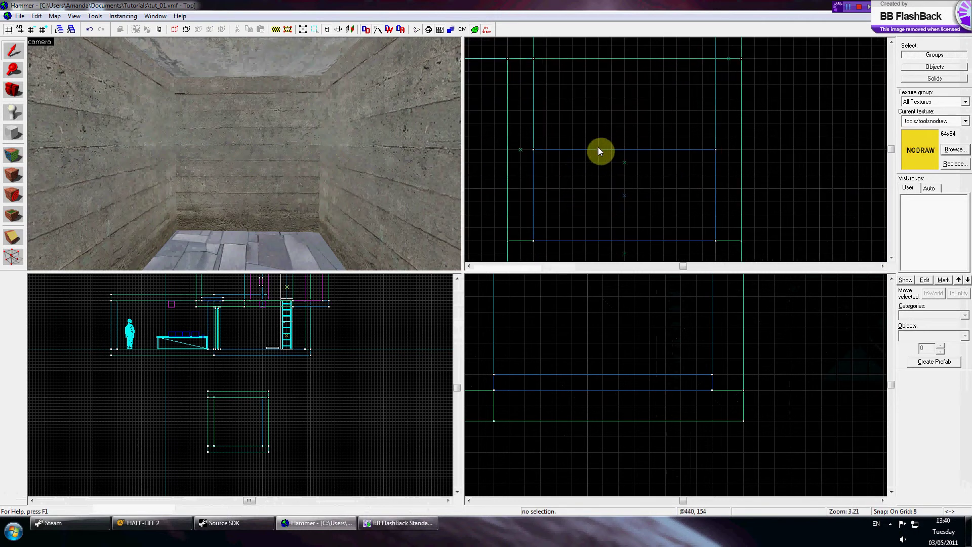
{"action": "scroll", "coordinate": [625, 129], "scroll_direction": "up", "scroll_amount": 2}
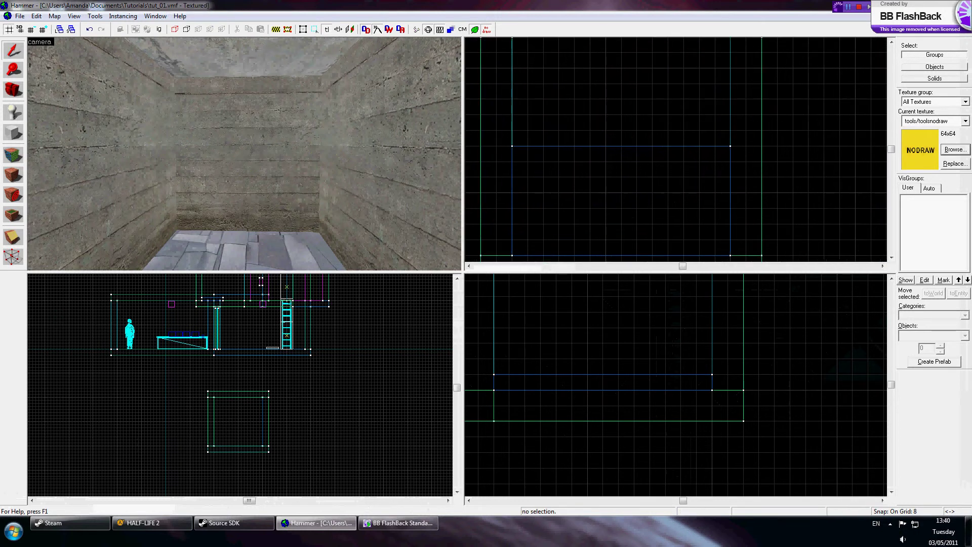
{"action": "scroll", "coordinate": [244, 153], "scroll_direction": "up", "scroll_amount": 1}
{"action": "scroll", "coordinate": [244, 153], "scroll_direction": "down", "scroll_amount": 2}
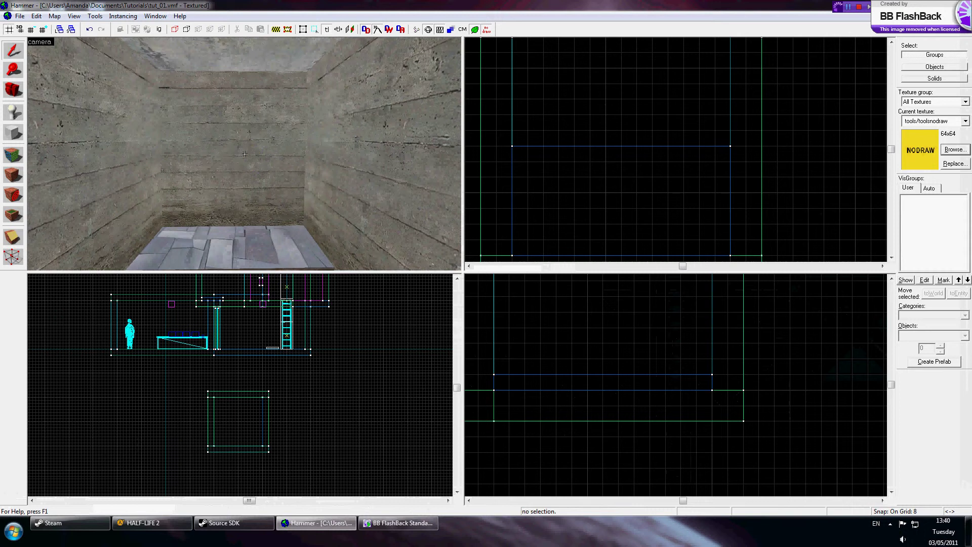
{"action": "key", "text": "z"}
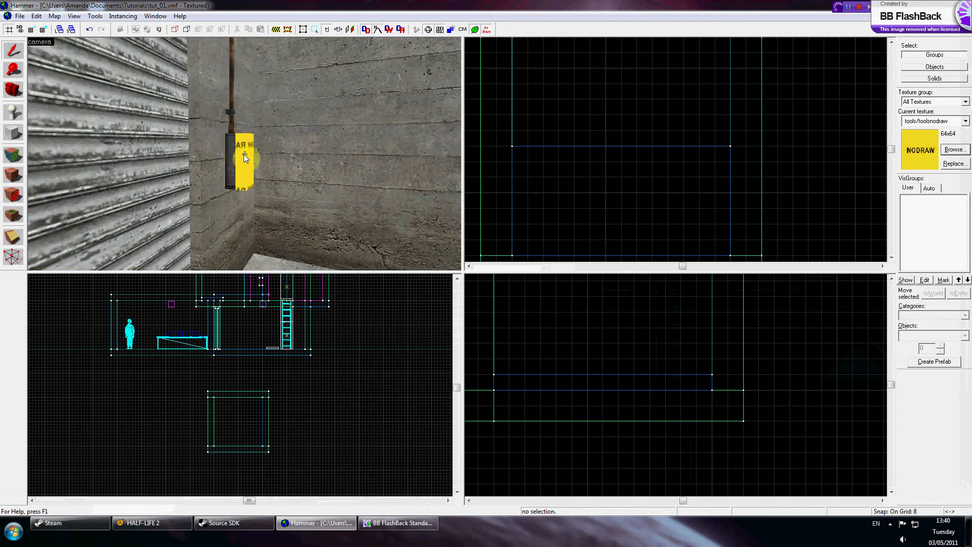
{"action": "left_click", "coordinate": [233, 153]}
{"action": "left_click_drag", "start_coordinate": [233, 153], "coordinate": [250, 160]}
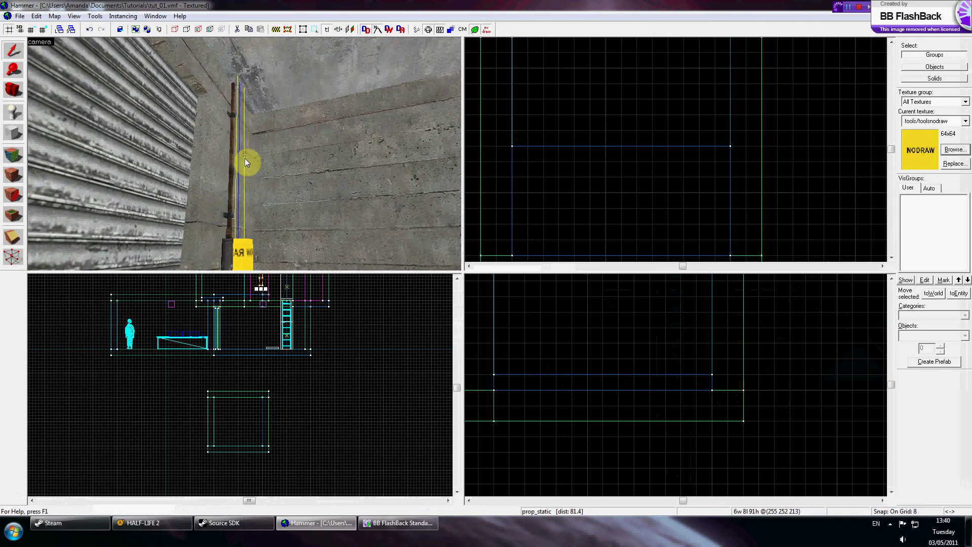
{"action": "key", "text": "z"}
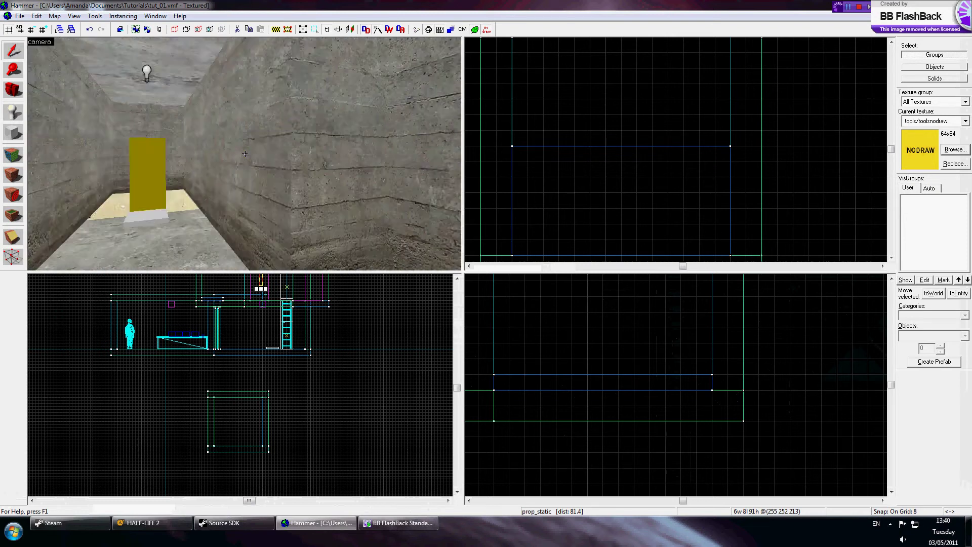
- Copy the box-and-pipe prop to the middle of the new corridor's end wall and rotate it 90 degrees to face into the corridor
{"action": "key", "text": "z"}
{"action": "scroll", "coordinate": [721, 117], "scroll_direction": "down", "scroll_amount": 7}
{"action": "scroll", "coordinate": [587, 72], "scroll_direction": "up", "scroll_amount": 4}
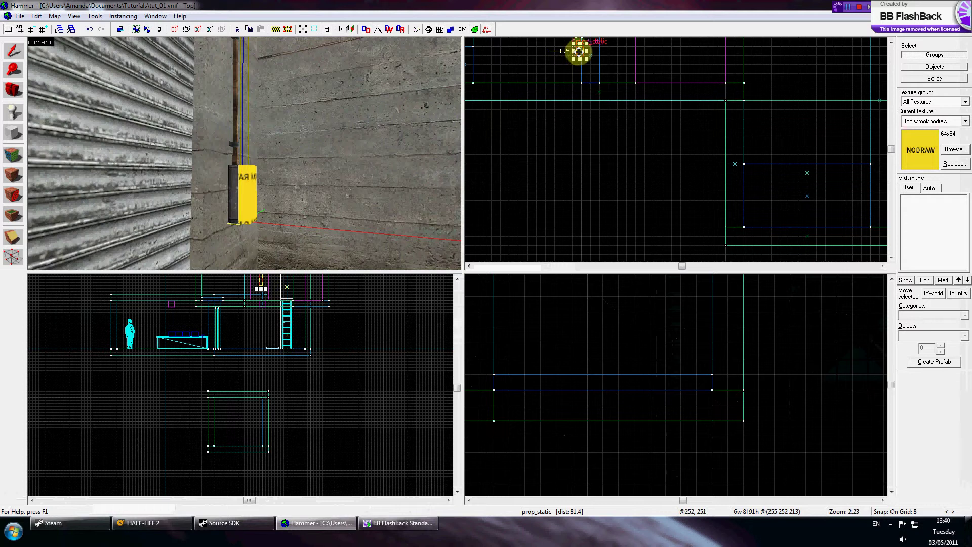
{"action": "left_click", "coordinate": [580, 50]}
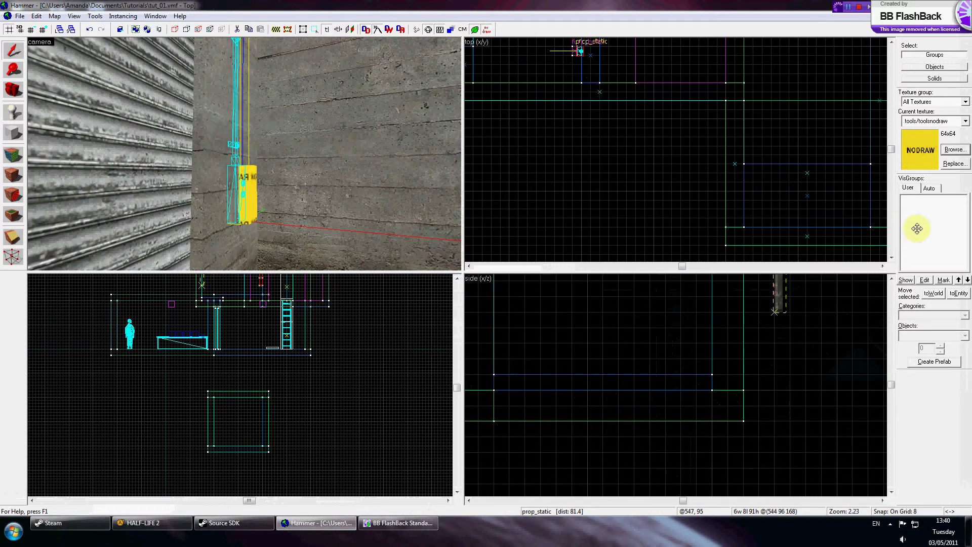
{"action": "left_click_drag", "start_coordinate": [917, 228], "coordinate": [748, 226], "text": "shift"}
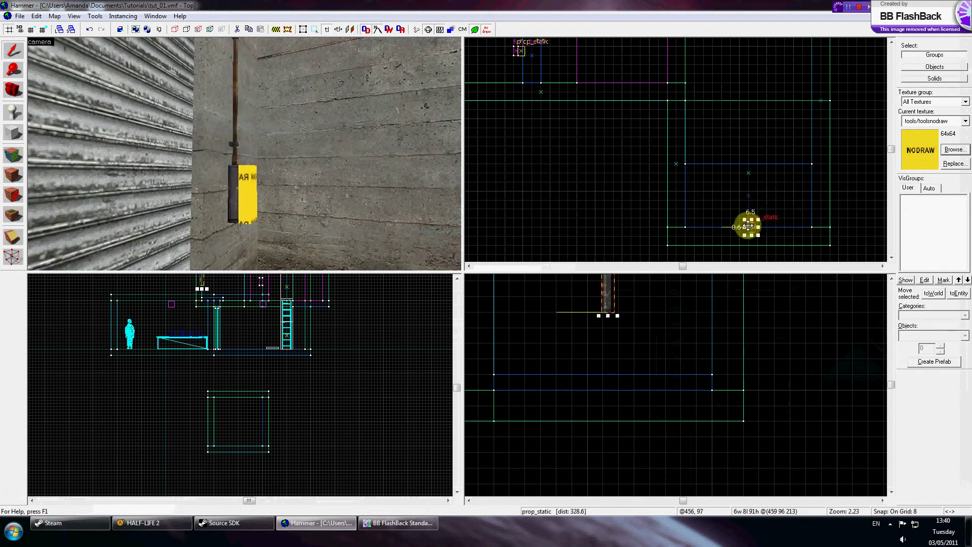
{"action": "scroll", "coordinate": [747, 226], "scroll_direction": "up", "scroll_amount": 6}
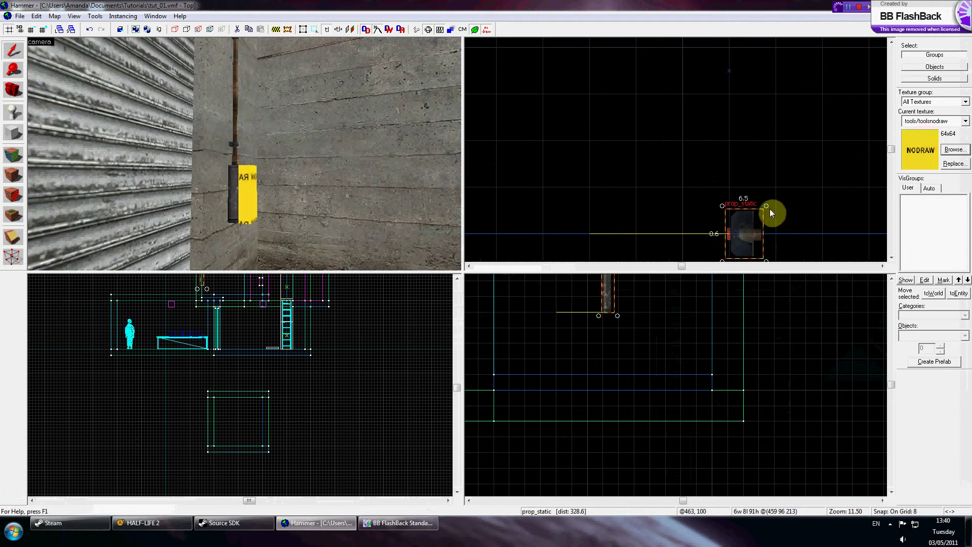
{"action": "left_click_drag", "start_coordinate": [767, 207], "coordinate": [771, 255]}
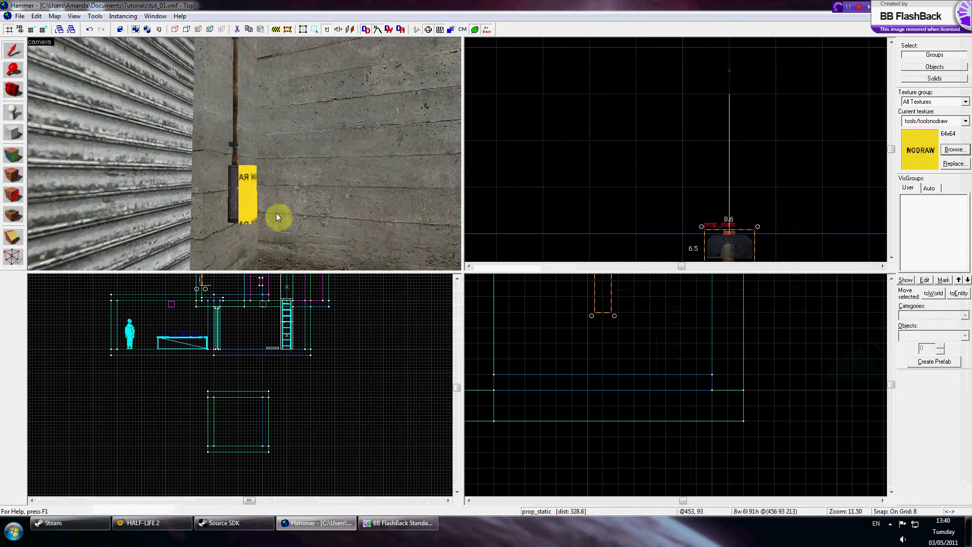
- Reduce the grid to 1 unit and shift the copied prop about 4 units out of the end wall in plan
{"action": "left_click", "coordinate": [276, 212]}
{"action": "key", "text": "z"}
{"action": "key", "text": "w"}
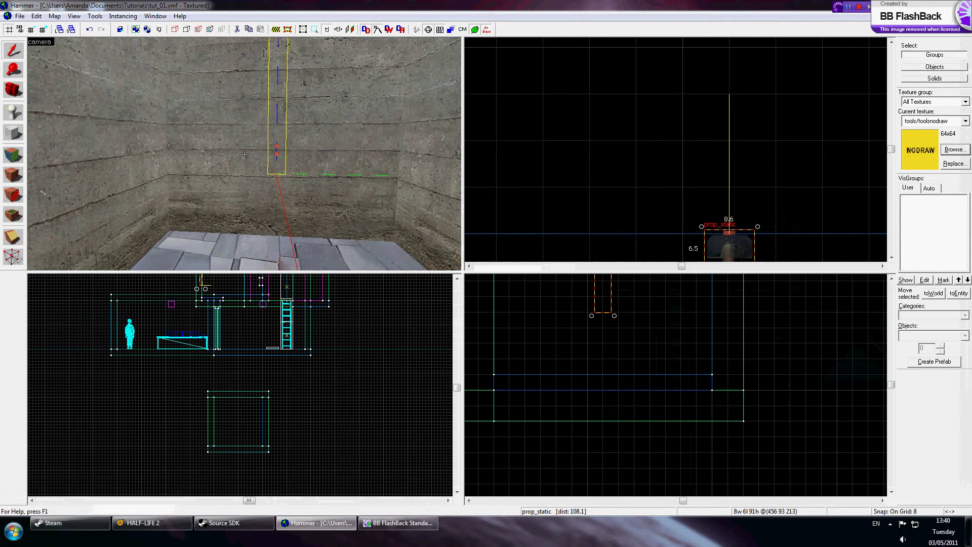
{"action": "scroll", "coordinate": [709, 167], "scroll_direction": "up", "scroll_amount": 2}
{"action": "left_click_drag", "start_coordinate": [715, 208], "coordinate": [710, 183]}
{"action": "key", "text": "bracketleft"}
{"action": "key", "text": "bracketleft"}
{"action": "key", "text": "bracketleft"}
- Raise the copied prop about 8 units on the end wall and set the grid to 4 units
{"action": "scroll", "coordinate": [610, 339], "scroll_direction": "up", "scroll_amount": 5}
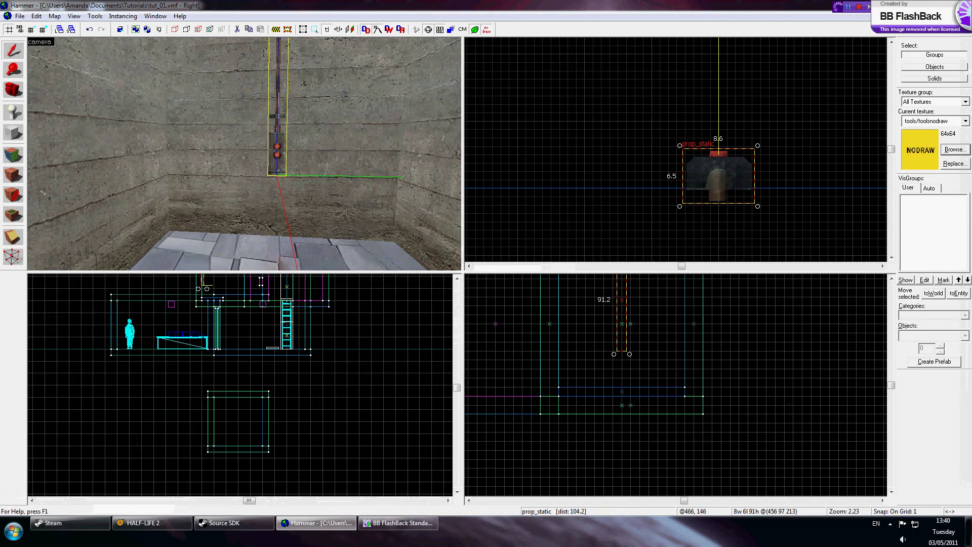
{"action": "scroll", "coordinate": [609, 338], "scroll_direction": "up", "scroll_amount": 3}
{"action": "left_click_drag", "start_coordinate": [625, 327], "coordinate": [611, 299]}
{"action": "key", "text": "bracketright"}
{"action": "key", "text": "bracketright"}
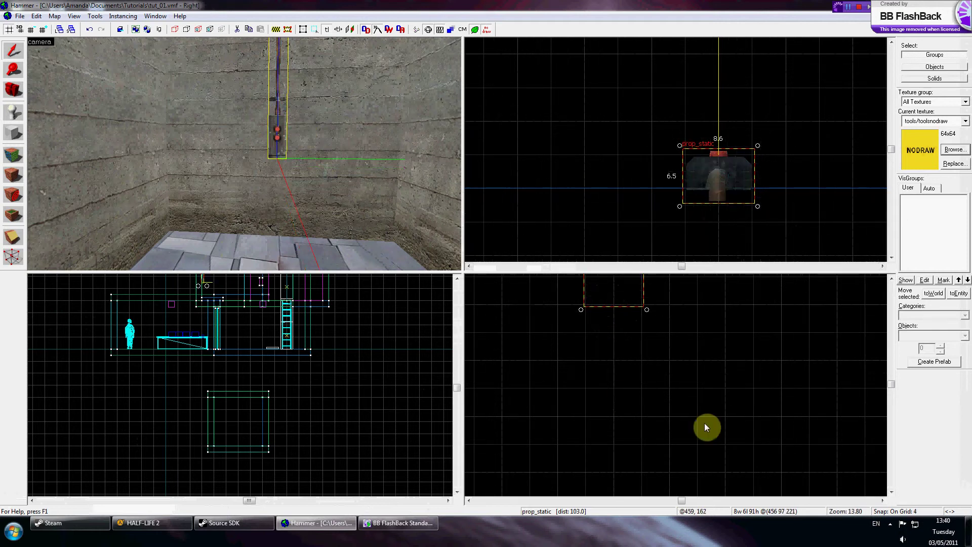
- Create a tools/toolsnodraw block about 8 by 4 by 20 units in front of the box on the copied end-wall prop
{"action": "scroll", "coordinate": [695, 416], "scroll_direction": "down", "scroll_amount": 7}
{"action": "scroll", "coordinate": [700, 388], "scroll_direction": "up", "scroll_amount": 2}
{"action": "key", "text": "Escape"}
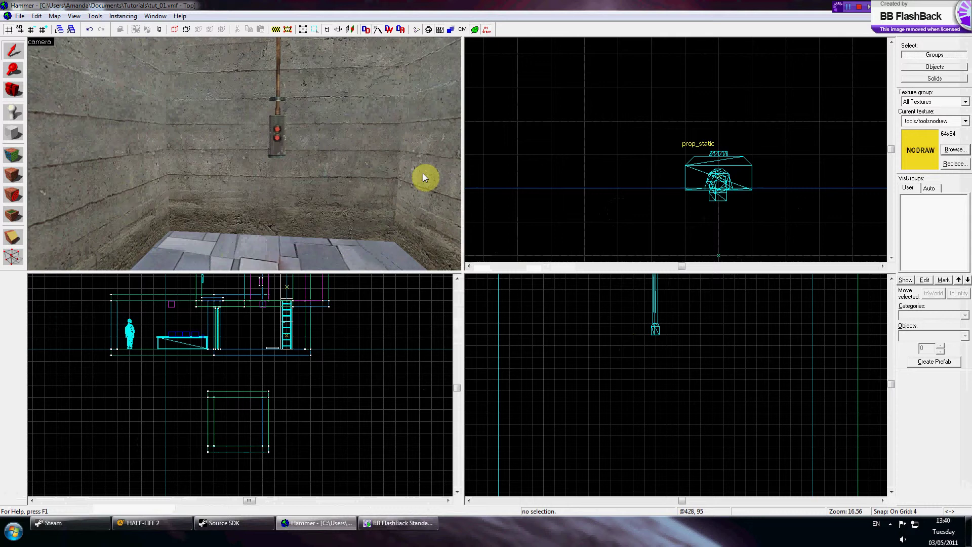
{"action": "left_click", "coordinate": [288, 133]}
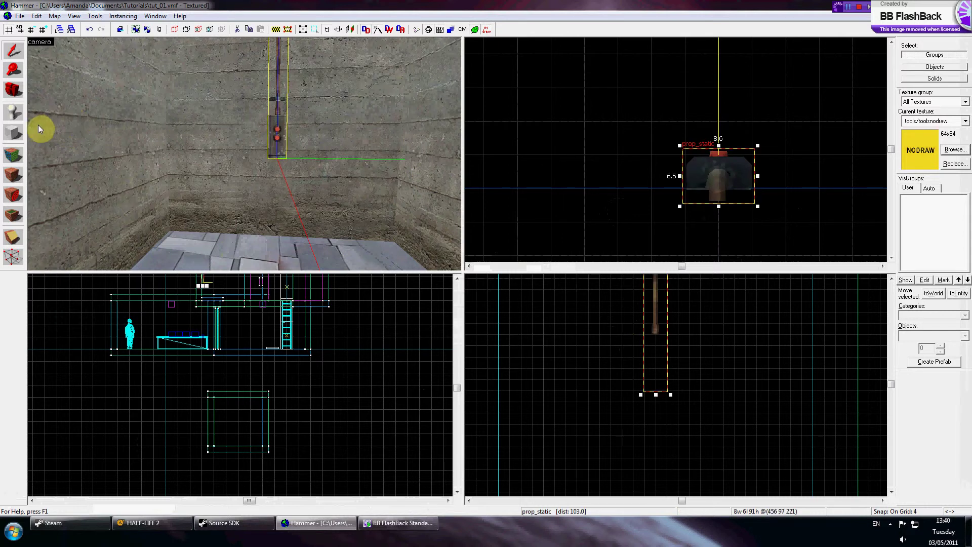
{"action": "left_click", "coordinate": [14, 133]}
{"action": "left_click_drag", "start_coordinate": [685, 122], "coordinate": [754, 157]}
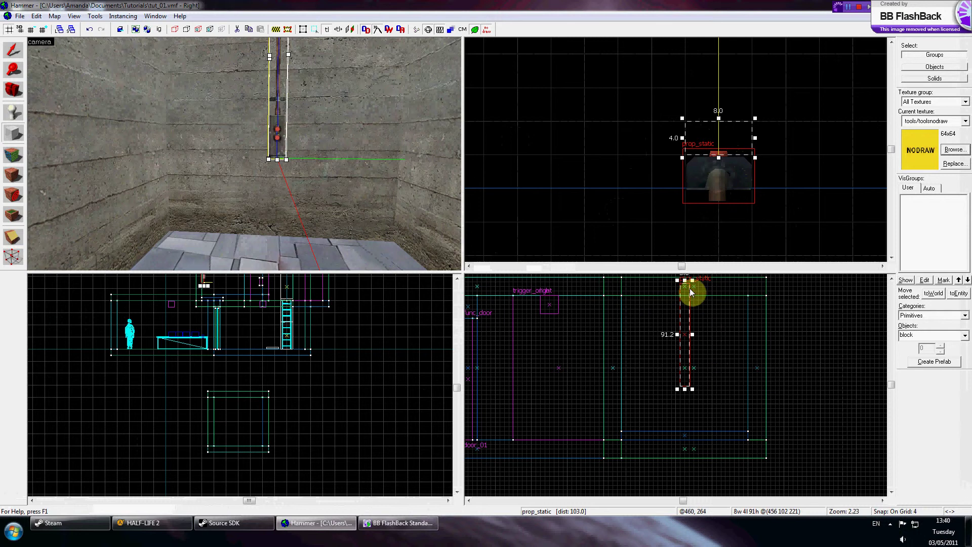
{"action": "left_click_drag", "start_coordinate": [684, 279], "coordinate": [692, 360]}
{"action": "scroll", "coordinate": [691, 361], "scroll_direction": "up", "scroll_amount": 5}
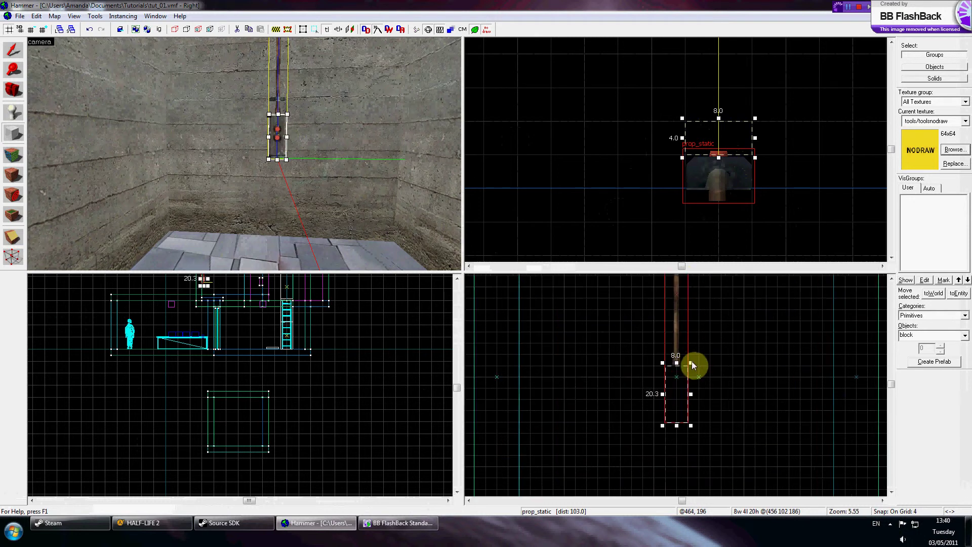
{"action": "key", "text": "Return"}
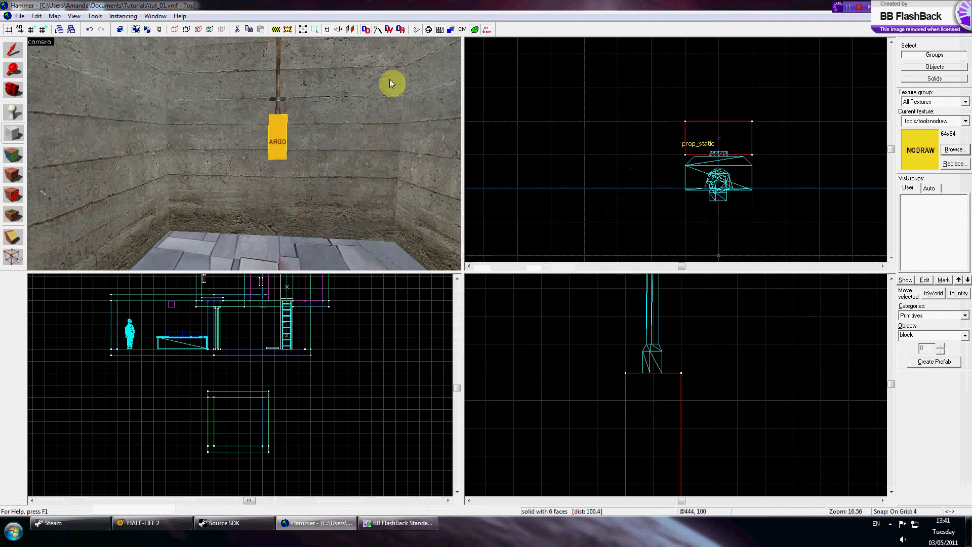
{"action": "left_click", "coordinate": [22, 53]}
{"action": "left_click", "coordinate": [535, 111]}
- Set the grid to 8 units and copy the metal-topped platform slab 8 units up, directly on top of the original
{"action": "key", "text": "z"}
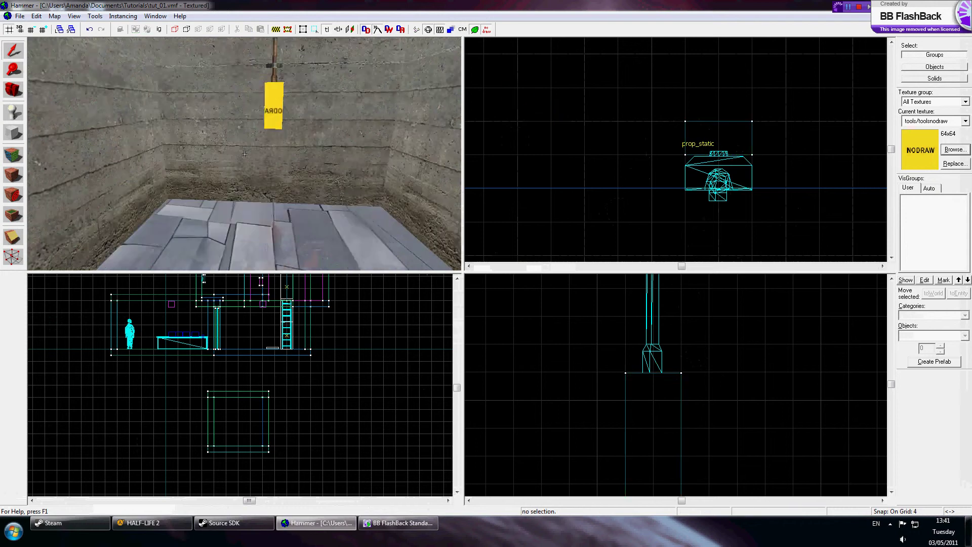
{"action": "key", "text": "s"}
{"action": "scroll", "coordinate": [244, 153], "scroll_direction": "down", "scroll_amount": 5}
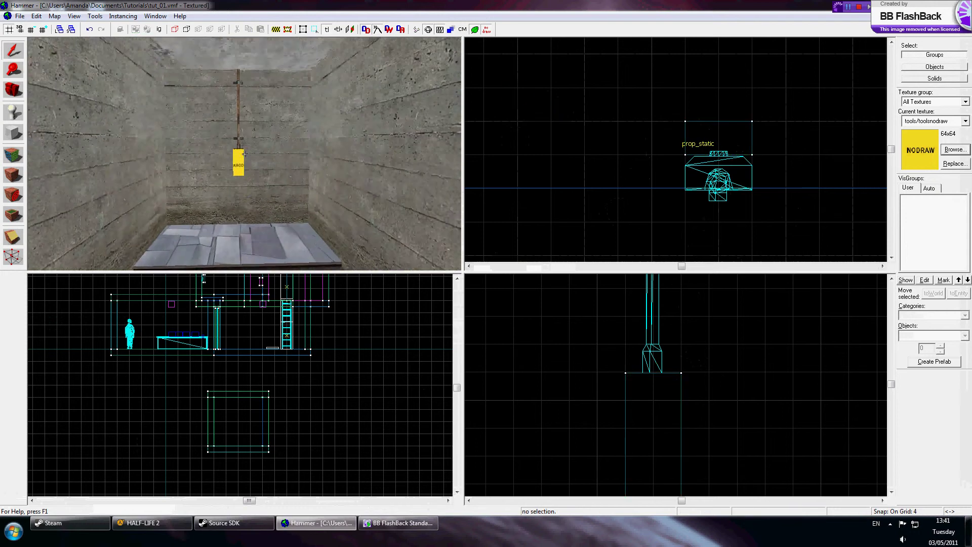
{"action": "left_click", "coordinate": [250, 244]}
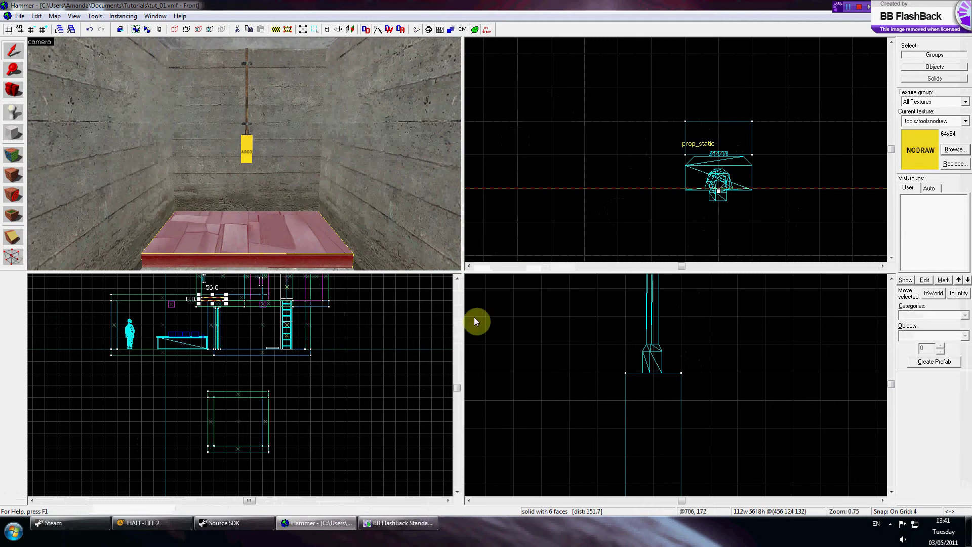
{"action": "scroll", "coordinate": [573, 370], "scroll_direction": "up", "scroll_amount": 8}
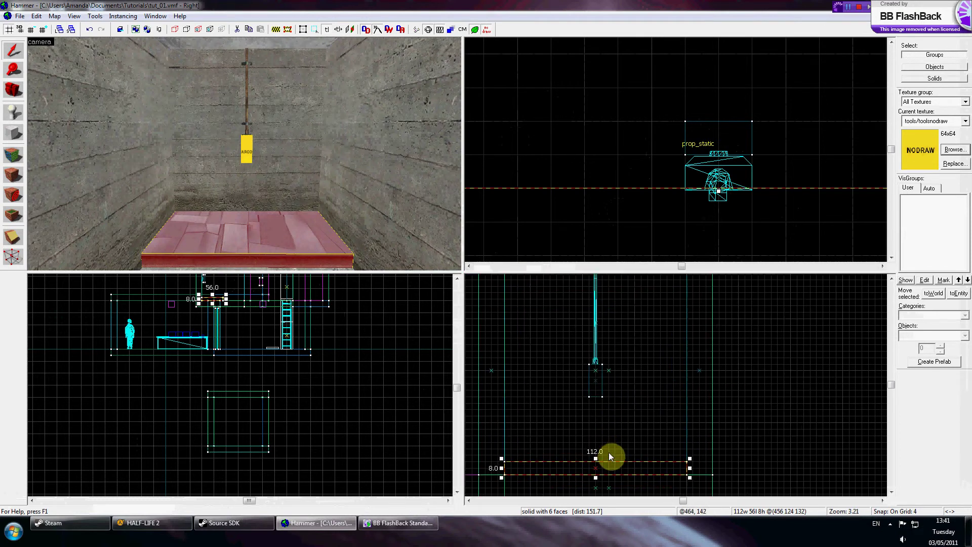
{"action": "key", "text": "bracketright"}
{"action": "left_click_drag", "start_coordinate": [624, 470], "coordinate": [621, 457]}
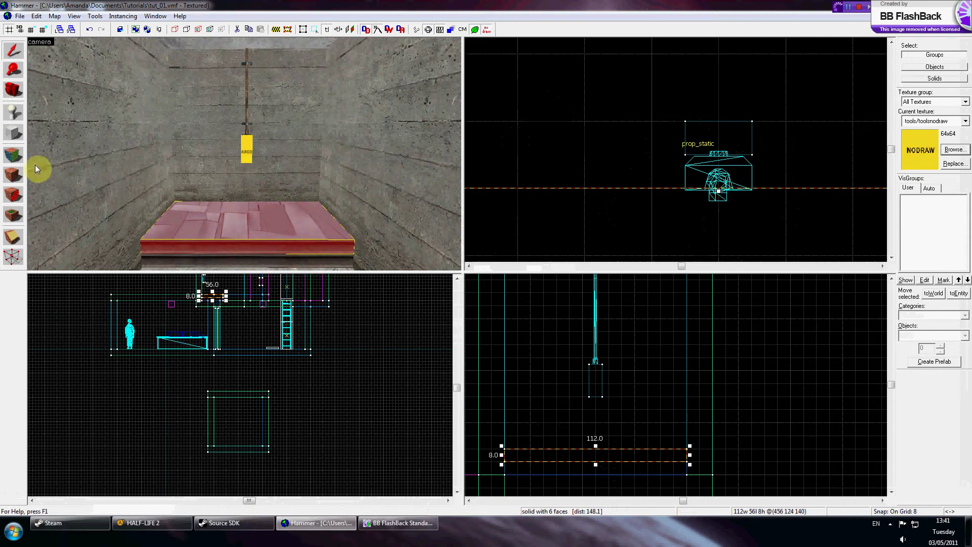
- Texture the copied slab with tools/toolstrigger and stretch it up to the corridor ceiling, 120 units tall
{"action": "left_click", "coordinate": [965, 122]}
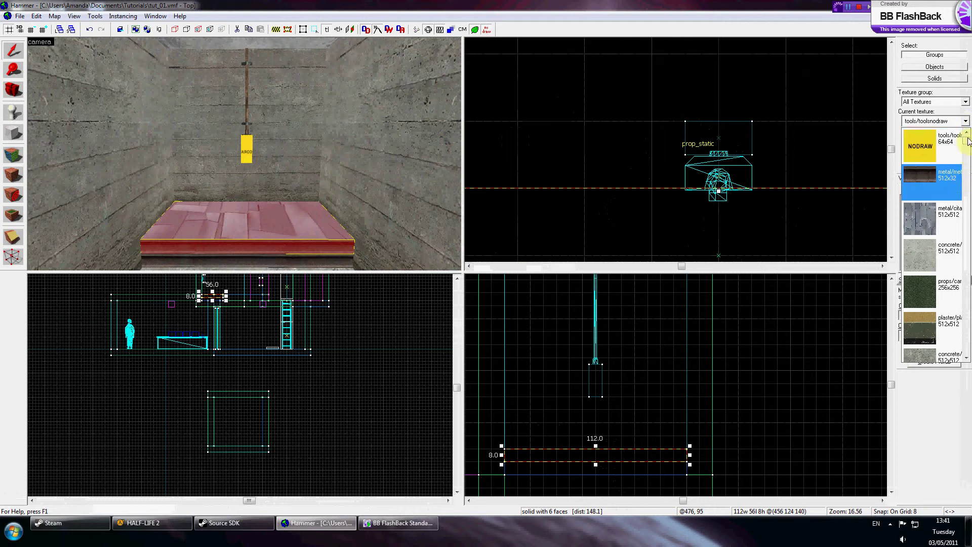
{"action": "left_click", "coordinate": [966, 123]}
{"action": "left_click", "coordinate": [953, 149]}
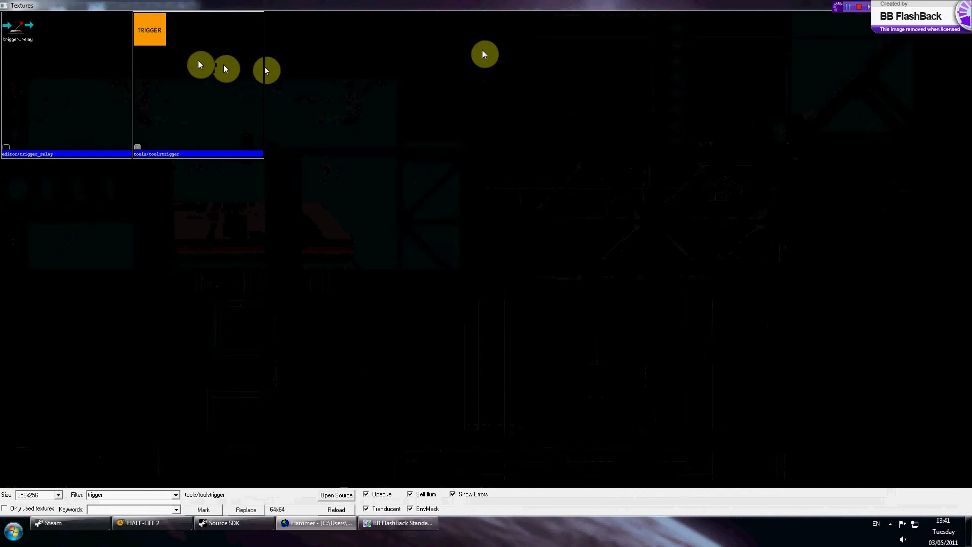
{"action": "double_click", "coordinate": [223, 64]}
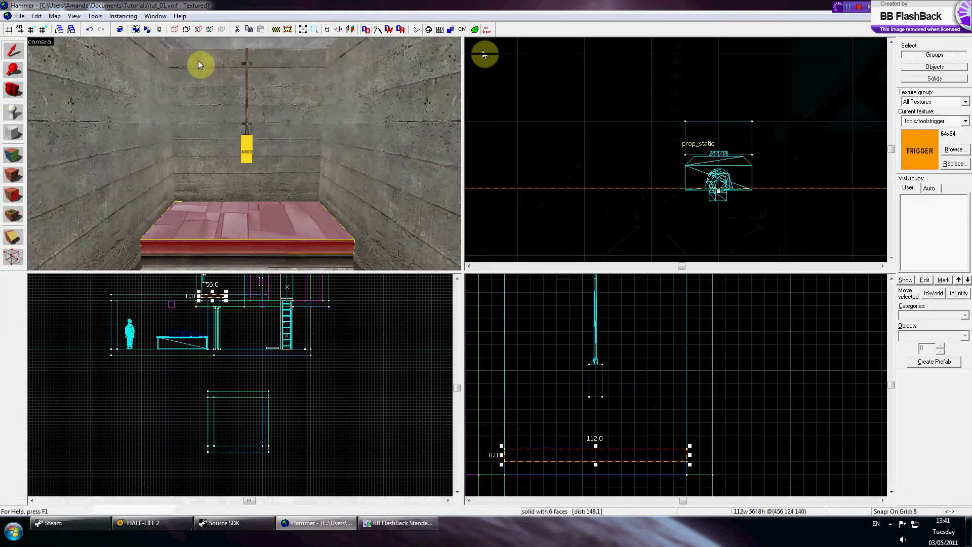
{"action": "left_click", "coordinate": [18, 177]}
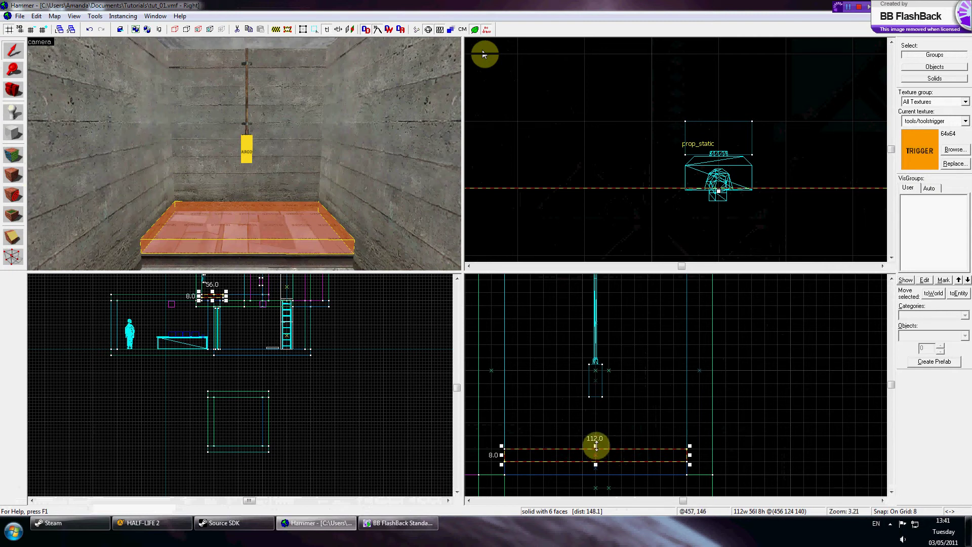
{"action": "mouse_move", "coordinate": [596, 445]}
{"action": "left_mouse_down"}
{"action": "mouse_move", "coordinate": [585, 211]}
{"action": "mouse_move", "coordinate": [600, 385]}
{"action": "left_mouse_up"}
{"action": "left_click", "coordinate": [773, 364]}
- Tie the trigger-textured block above the platform to a trigger_teleport entity
{"action": "key", "text": "z"}
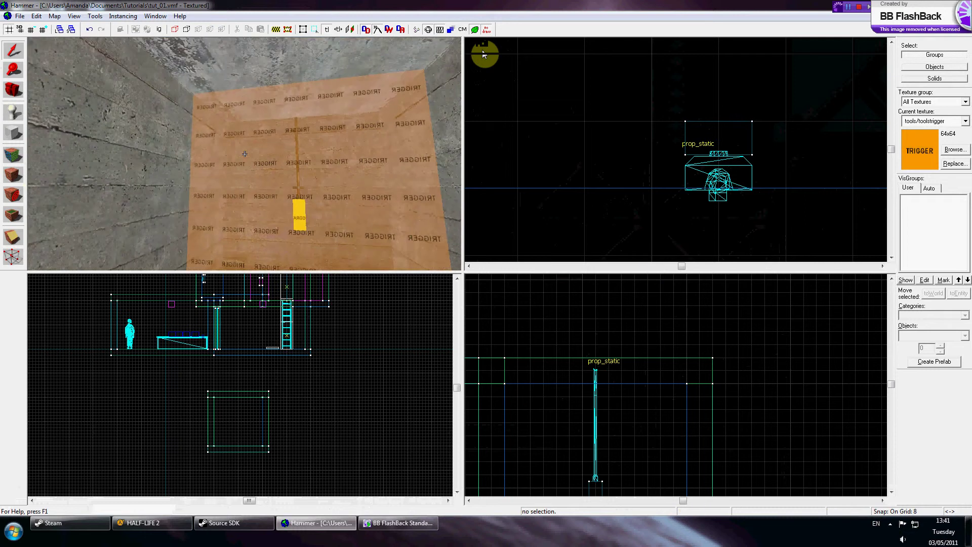
{"action": "key", "text": "s"}
{"action": "key", "text": "w"}
{"action": "key", "text": "z"}
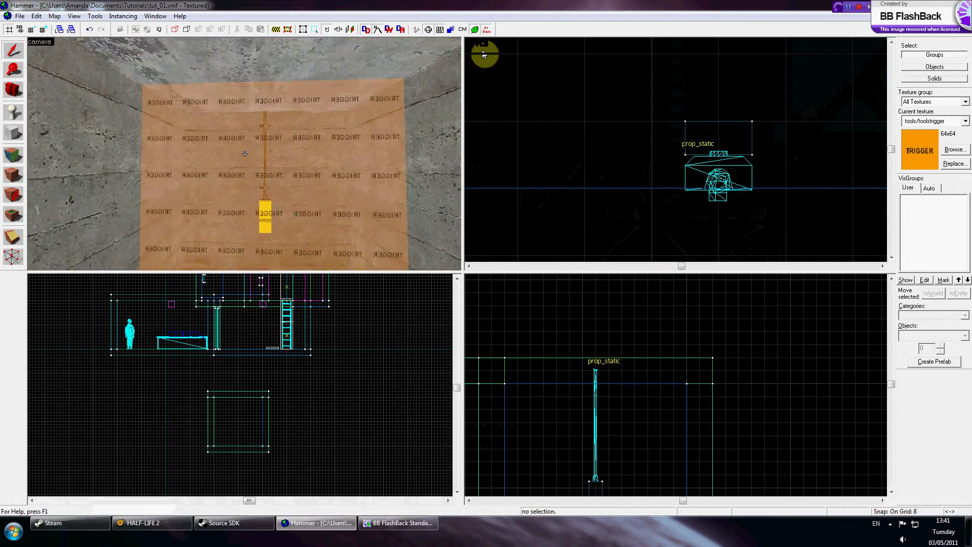
{"action": "key", "text": "w"}
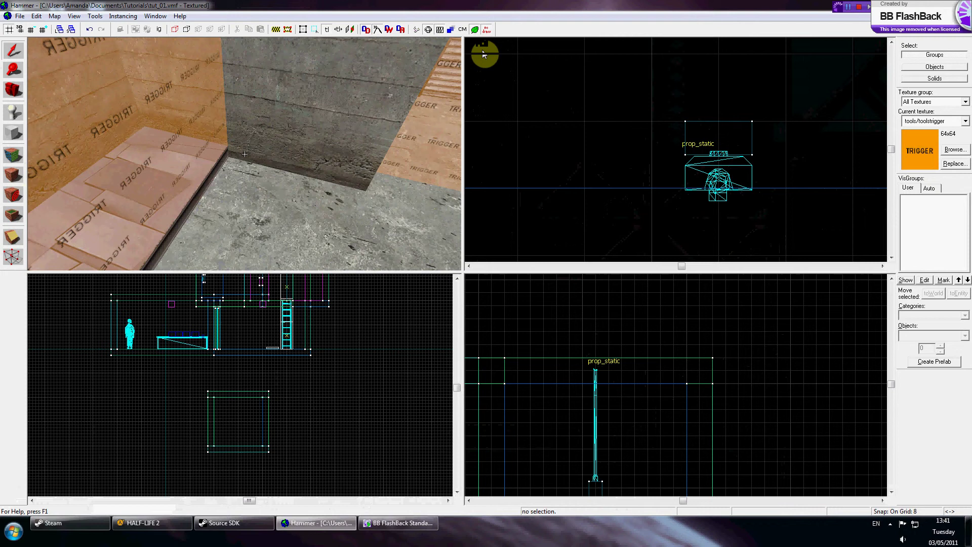
{"action": "key", "text": "z"}
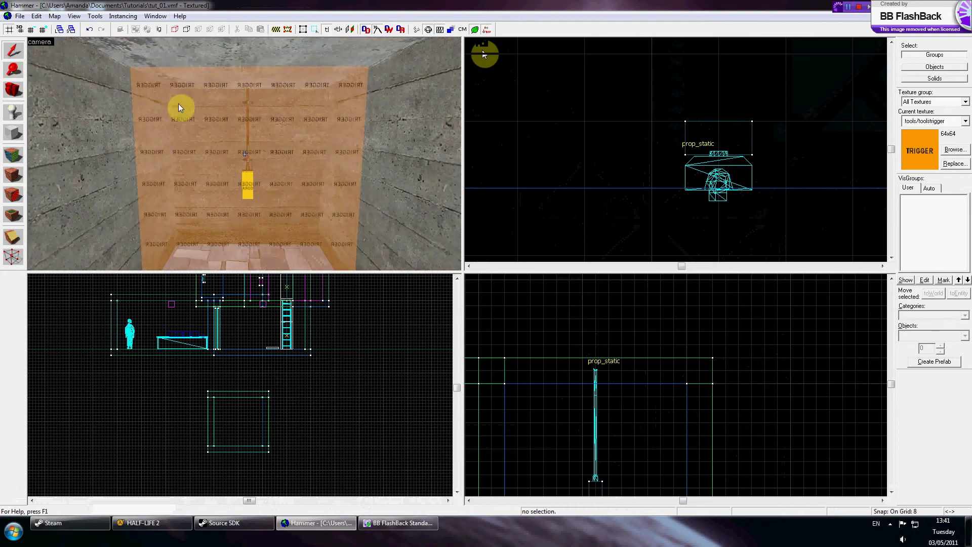
{"action": "left_click", "coordinate": [235, 139]}
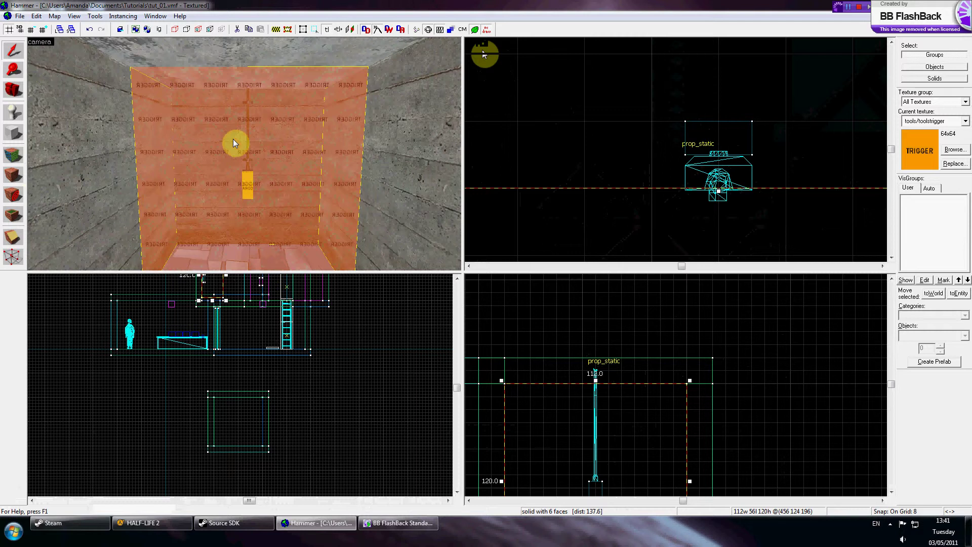
{"action": "key", "text": "ctrl+t"}
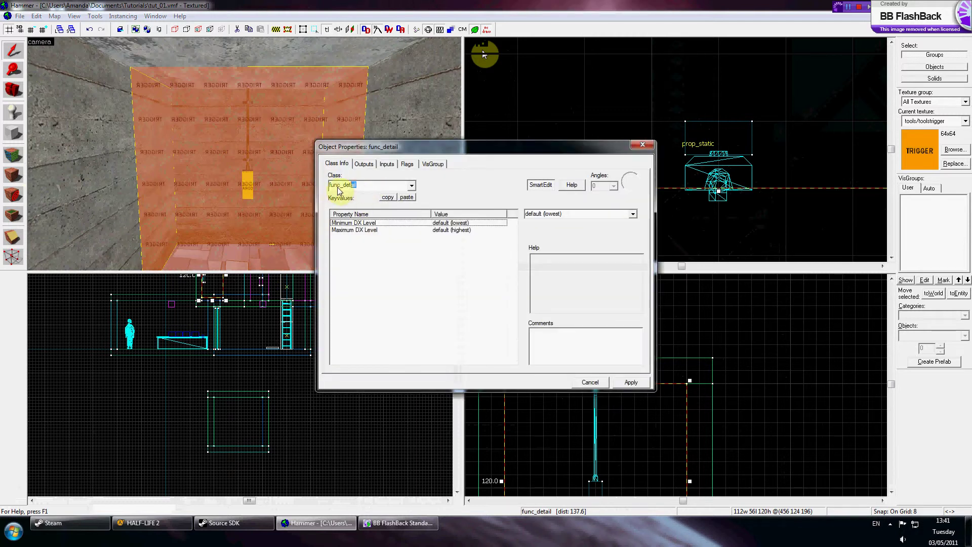
{"action": "type", "text": "tri"}
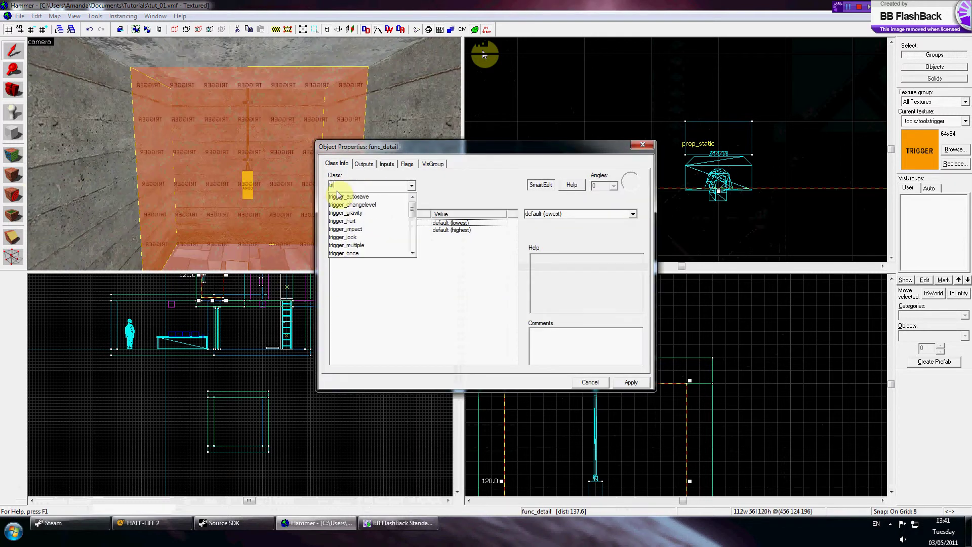
{"action": "type", "text": "gger_tele"}
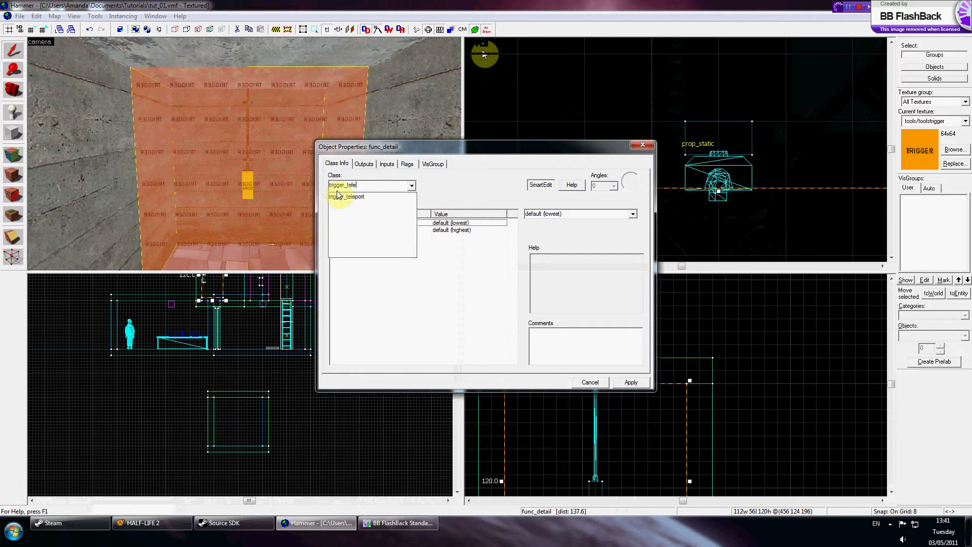
{"action": "left_click", "coordinate": [337, 196]}
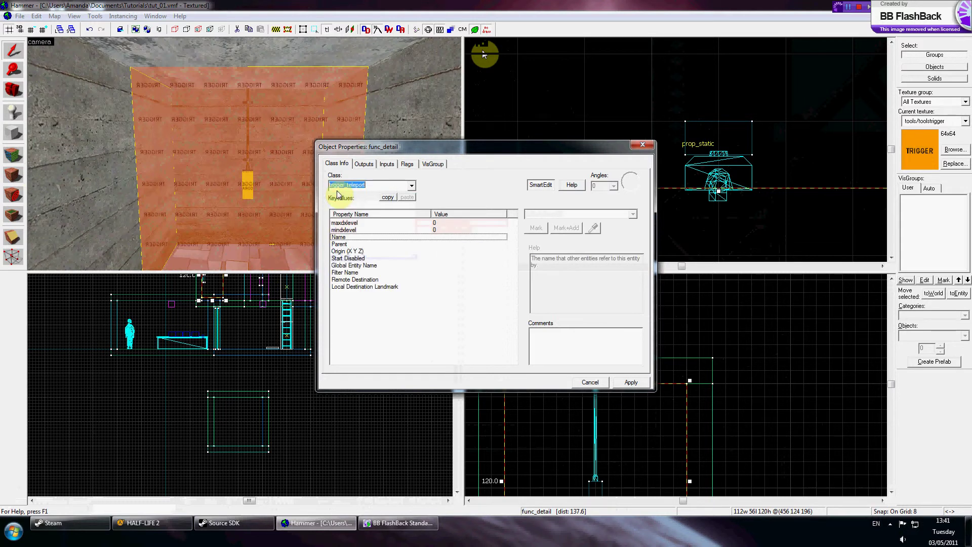
{"action": "left_click", "coordinate": [628, 382]}
- Set the teleport trigger's Start Disabled property to Yes and name it tele_01
{"action": "left_click", "coordinate": [466, 246]}
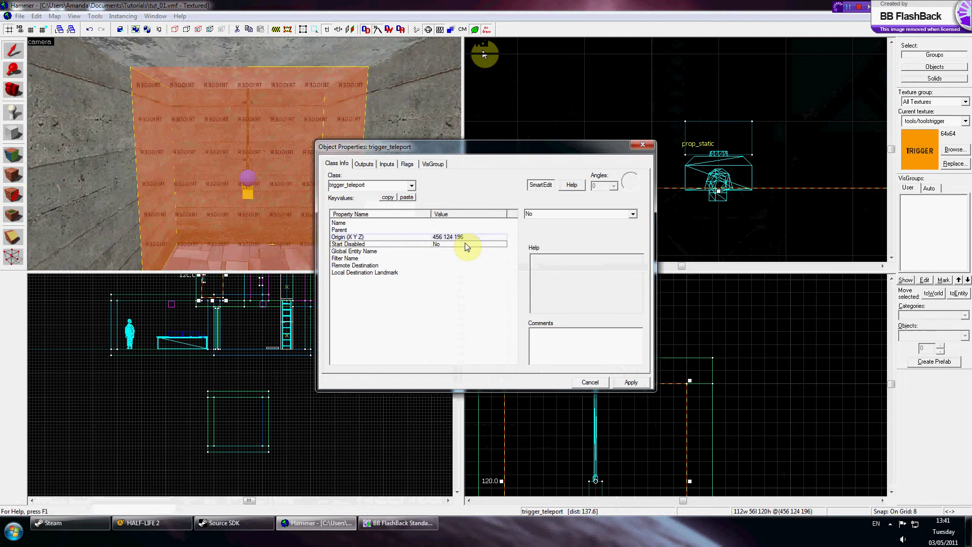
{"action": "left_click", "coordinate": [633, 214]}
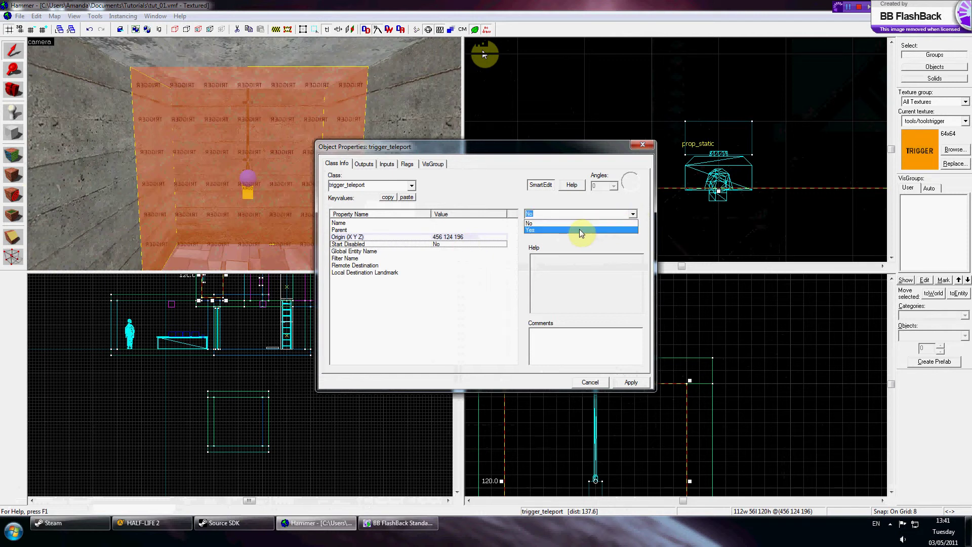
{"action": "left_click", "coordinate": [579, 229]}
{"action": "left_click", "coordinate": [439, 223]}
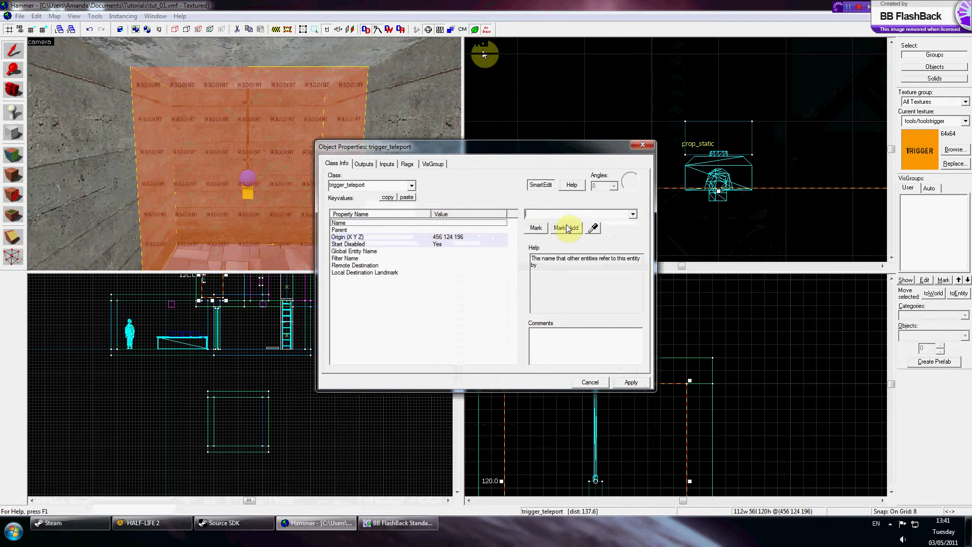
{"action": "type", "text": "tele_01"}
{"action": "left_click", "coordinate": [631, 382]}
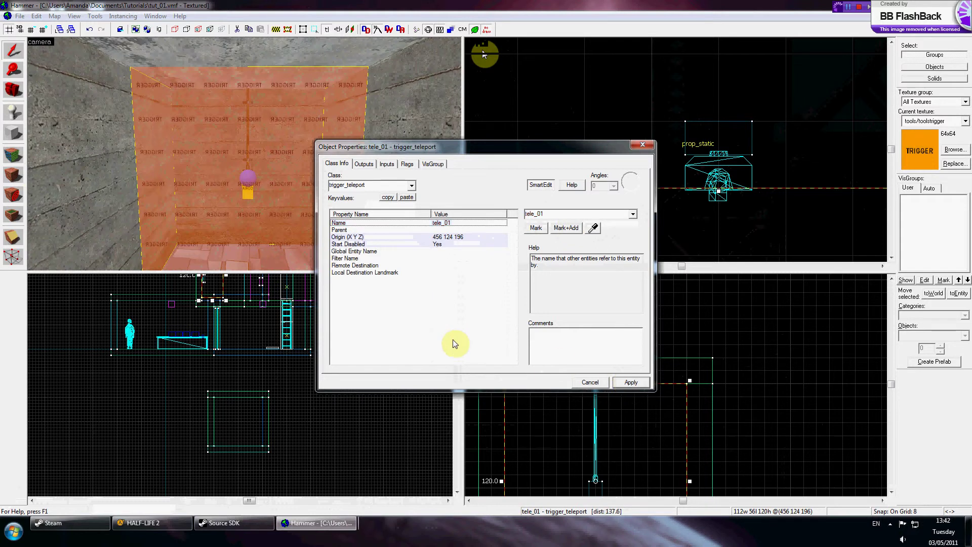
- Enable the Clients flag on the tele_01 teleport trigger and close its properties
{"action": "left_click", "coordinate": [408, 164]}
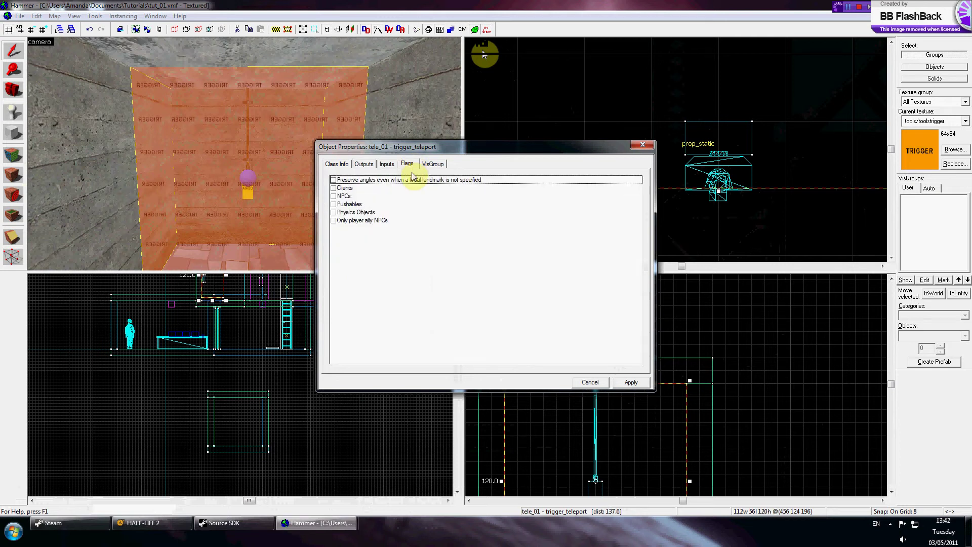
{"action": "left_click", "coordinate": [333, 189]}
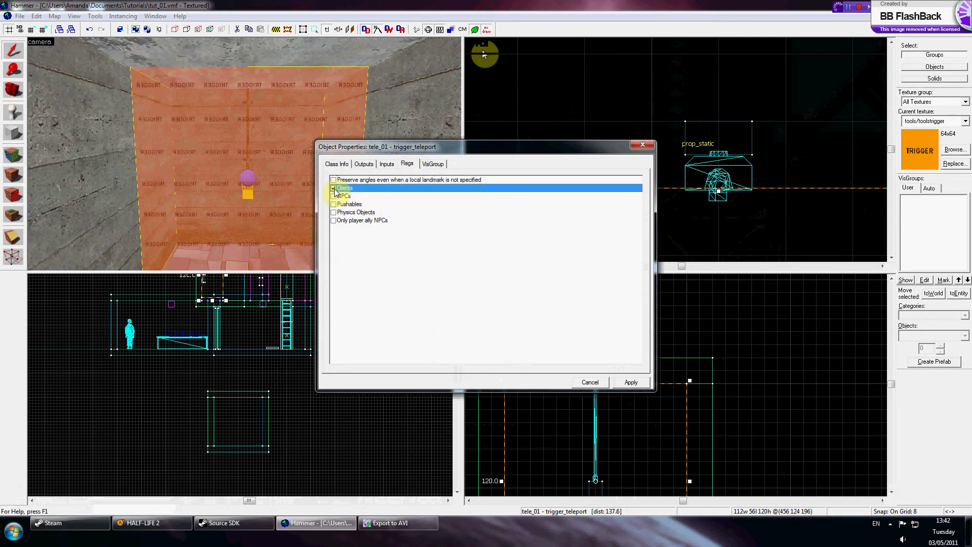
{"action": "left_click", "coordinate": [624, 384]}
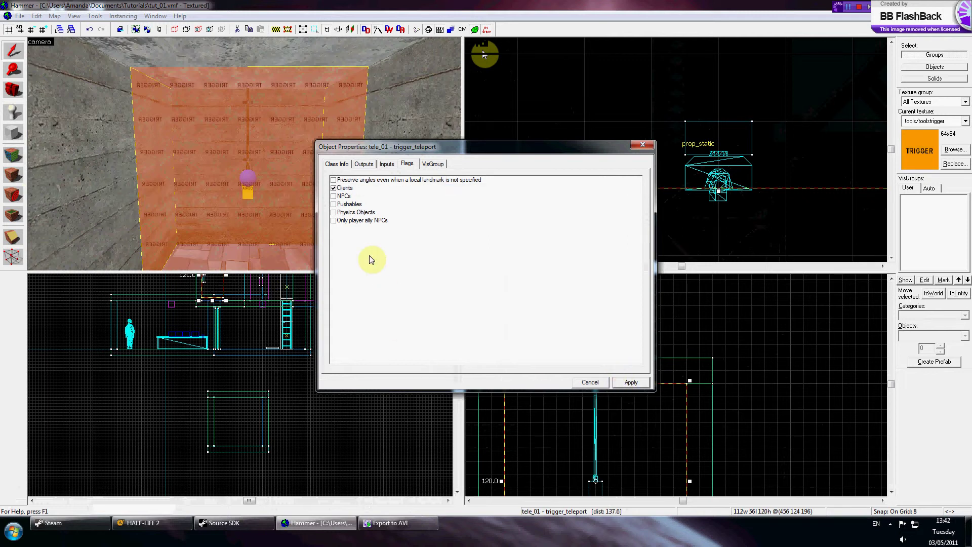
{"action": "left_click", "coordinate": [337, 164]}
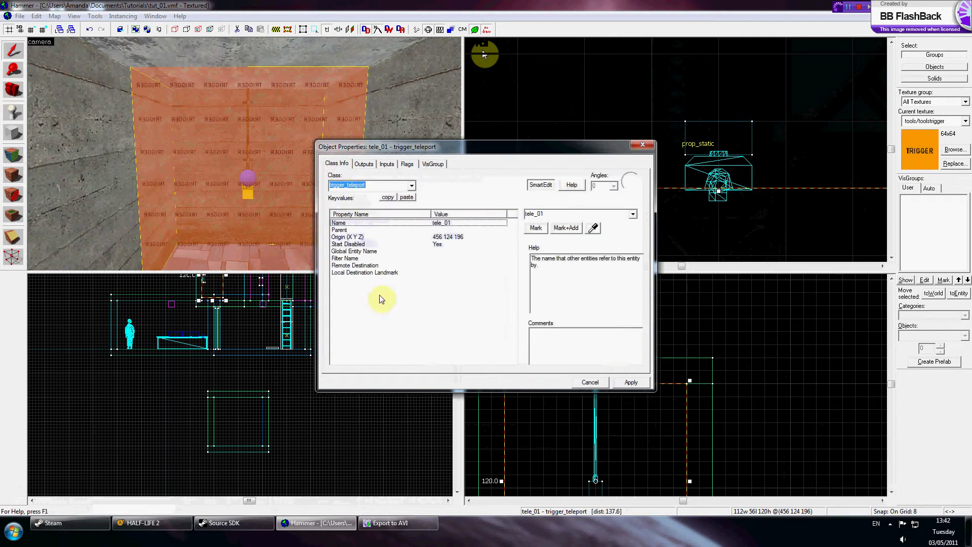
{"action": "left_click", "coordinate": [212, 233]}
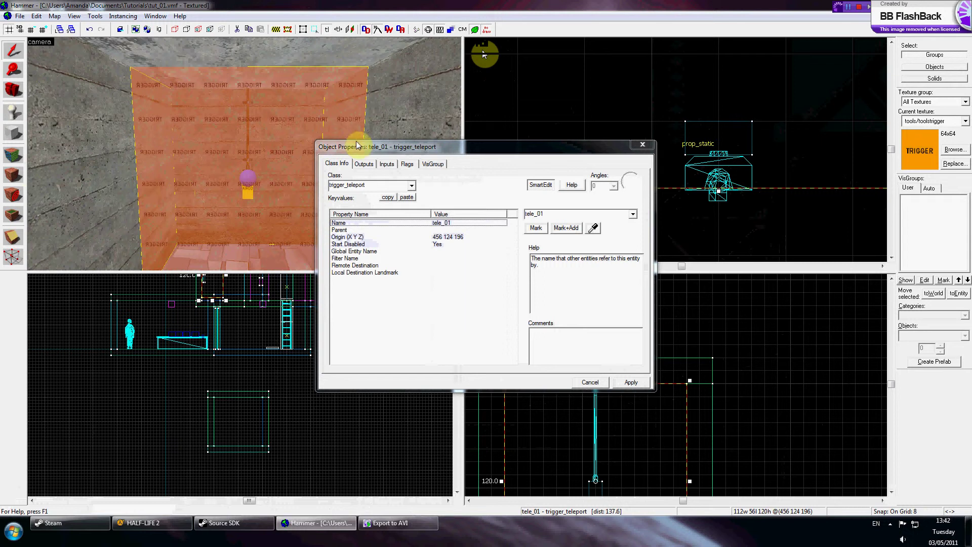
{"action": "left_click", "coordinate": [643, 144]}
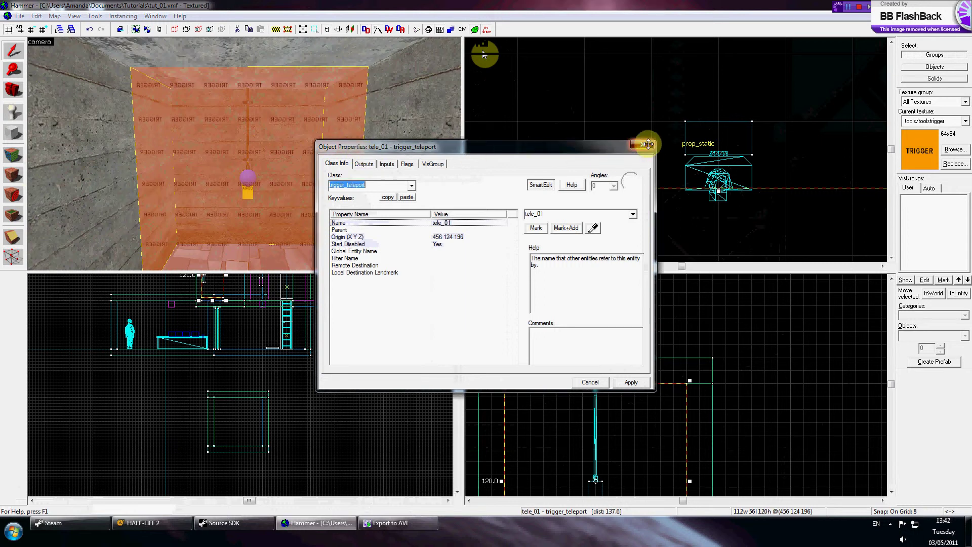
- Tie the nodraw block at the end of the wall prop's pipe to a func_button entity
{"action": "scroll", "coordinate": [582, 139], "scroll_direction": "down", "scroll_amount": 5}
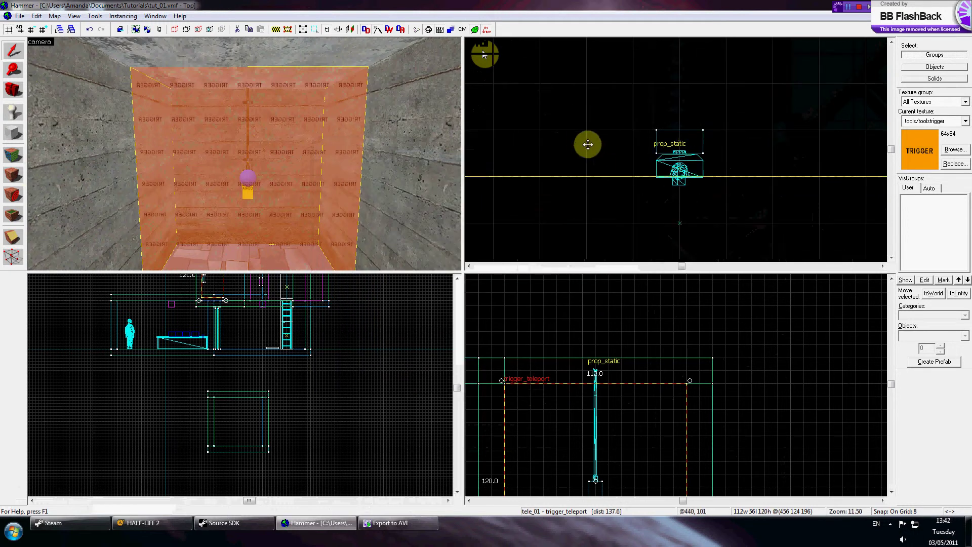
{"action": "key", "text": "Escape"}
{"action": "key", "text": "z"}
{"action": "key", "text": "w"}
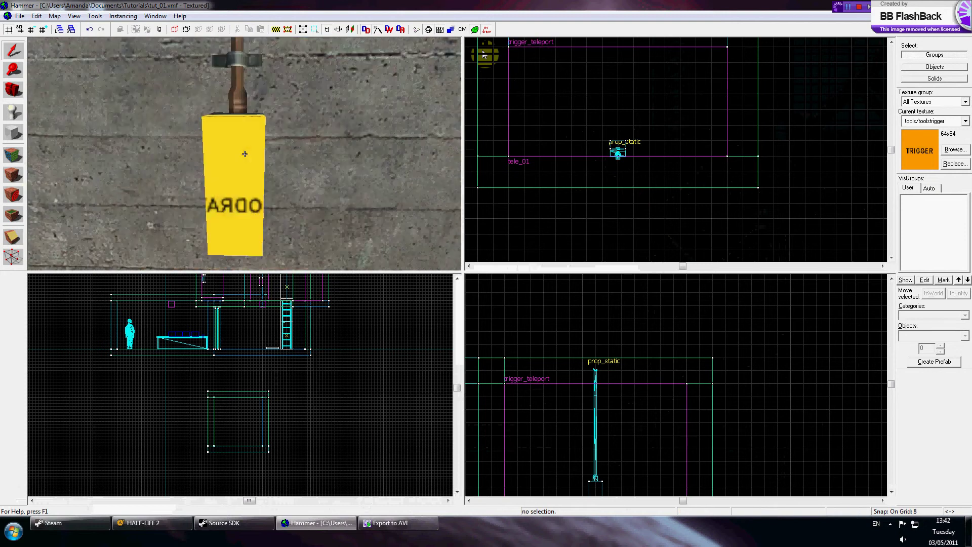
{"action": "key", "text": "z"}
{"action": "left_click", "coordinate": [244, 152]}
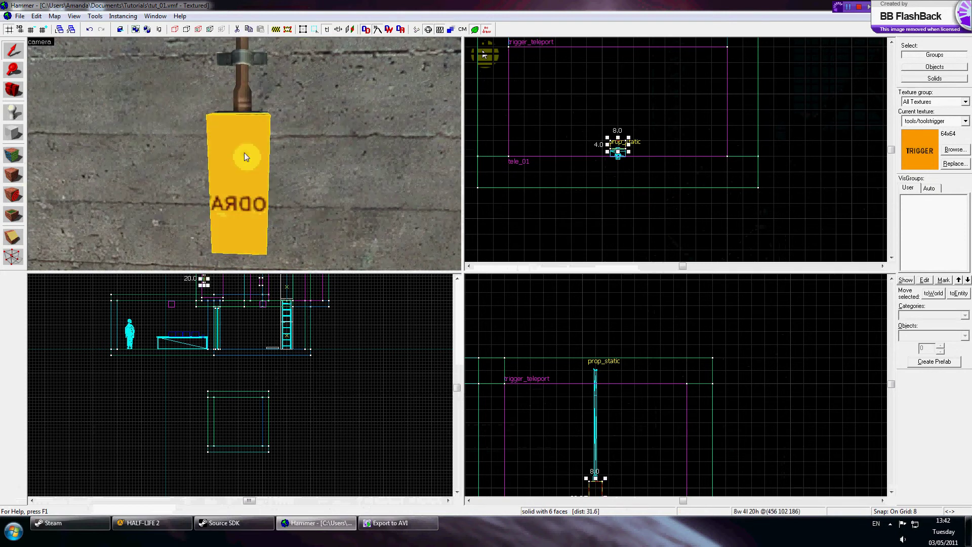
{"action": "key", "text": "ctrl+t"}
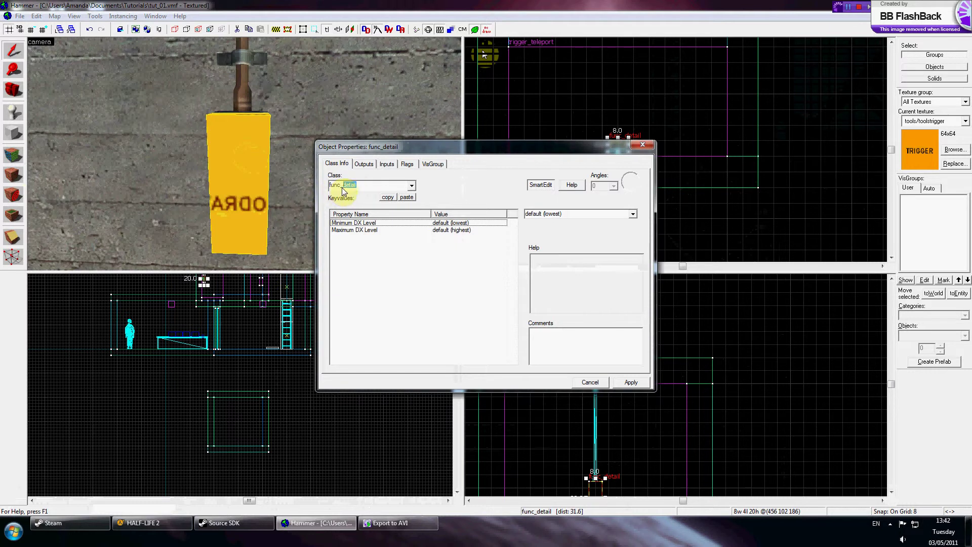
{"action": "type", "text": "button"}
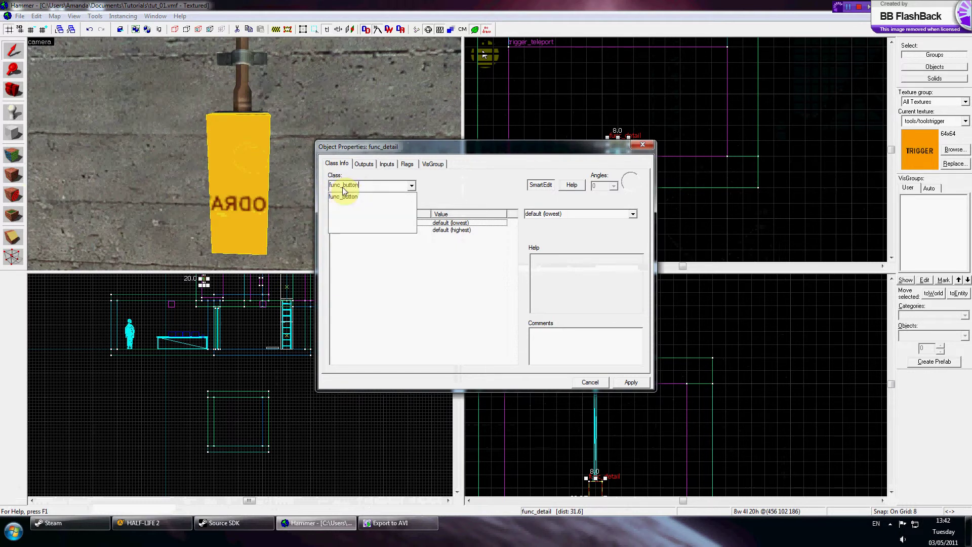
{"action": "key", "text": "Return"}
{"action": "left_click", "coordinate": [628, 380]}
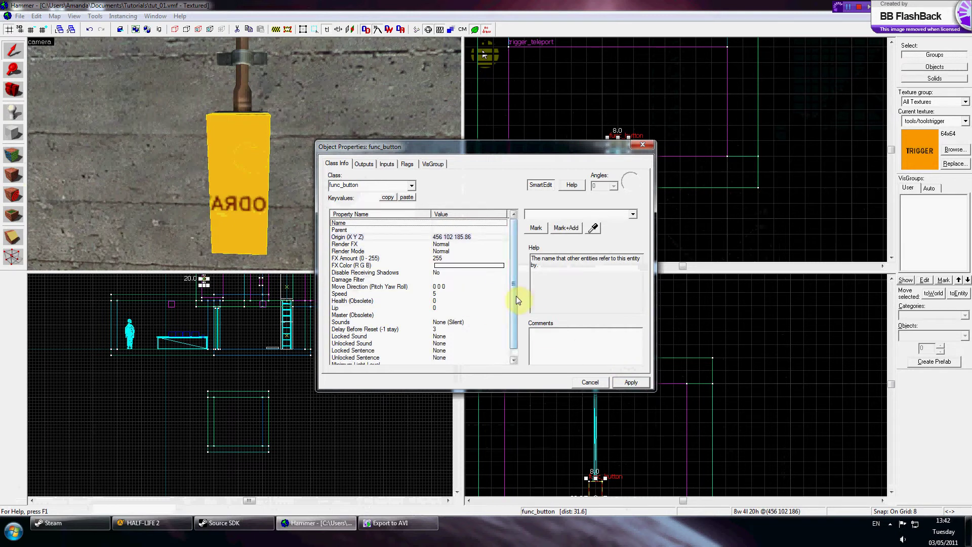
- Add a func_button output so OnPressed sends Enable to tele_01, then close its properties and clear the selection
{"action": "scroll", "coordinate": [512, 293], "scroll_direction": "down", "scroll_amount": 1}
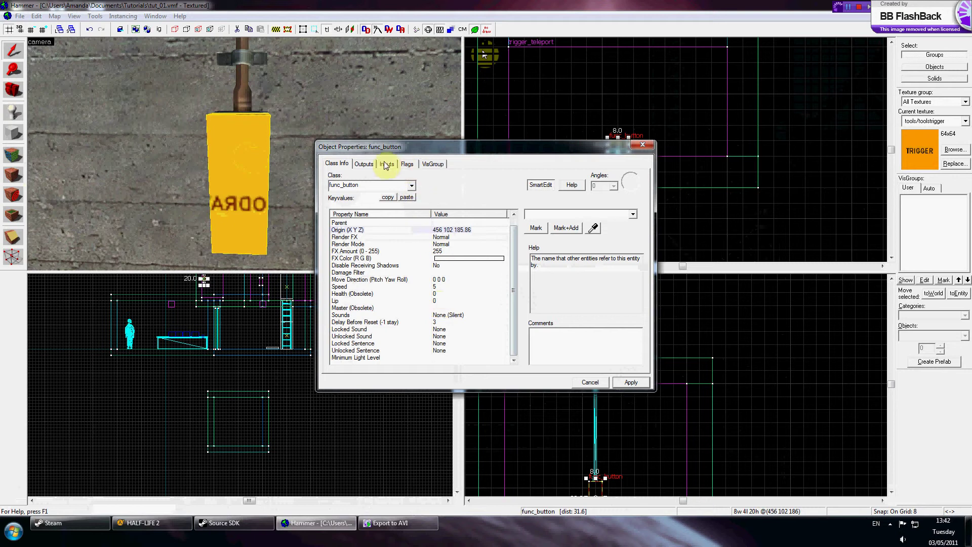
{"action": "left_click", "coordinate": [364, 166]}
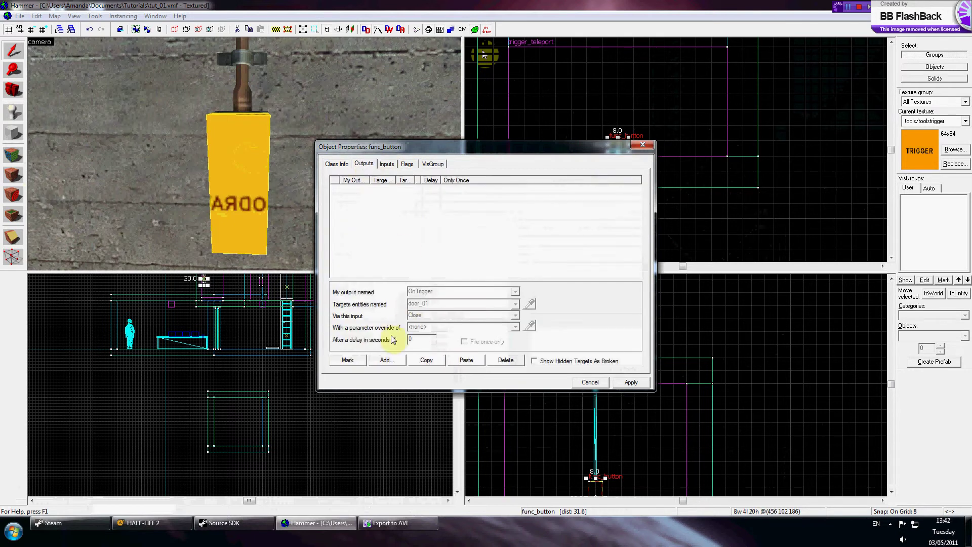
{"action": "left_click", "coordinate": [517, 291]}
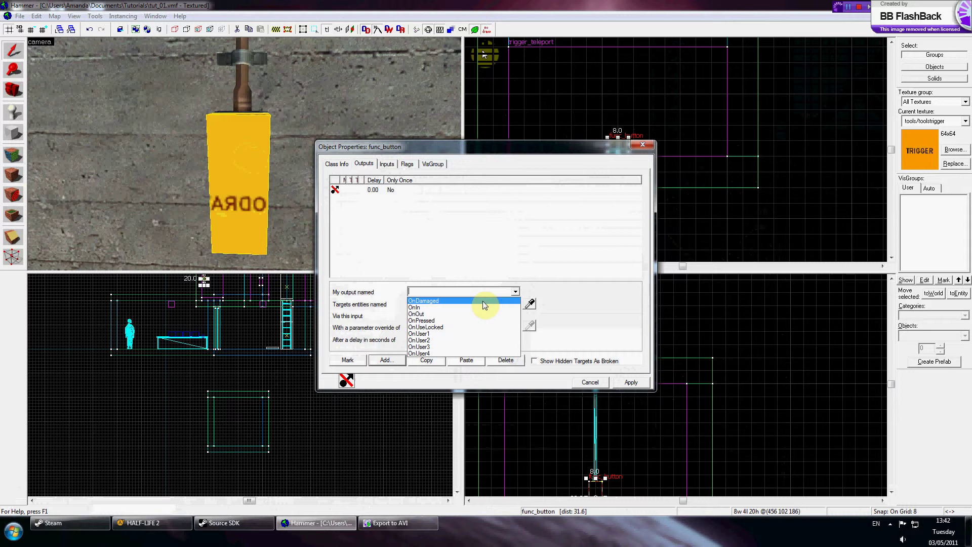
{"action": "left_click", "coordinate": [509, 307]}
{"action": "left_click", "coordinate": [529, 304]}
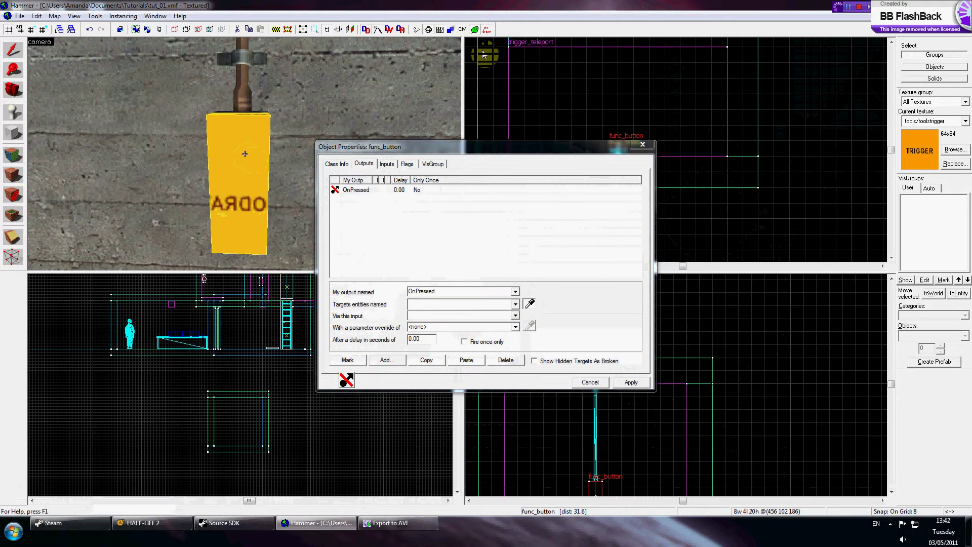
{"action": "scroll", "coordinate": [240, 159], "scroll_direction": "down", "scroll_amount": 2}
{"action": "left_click", "coordinate": [194, 166]}
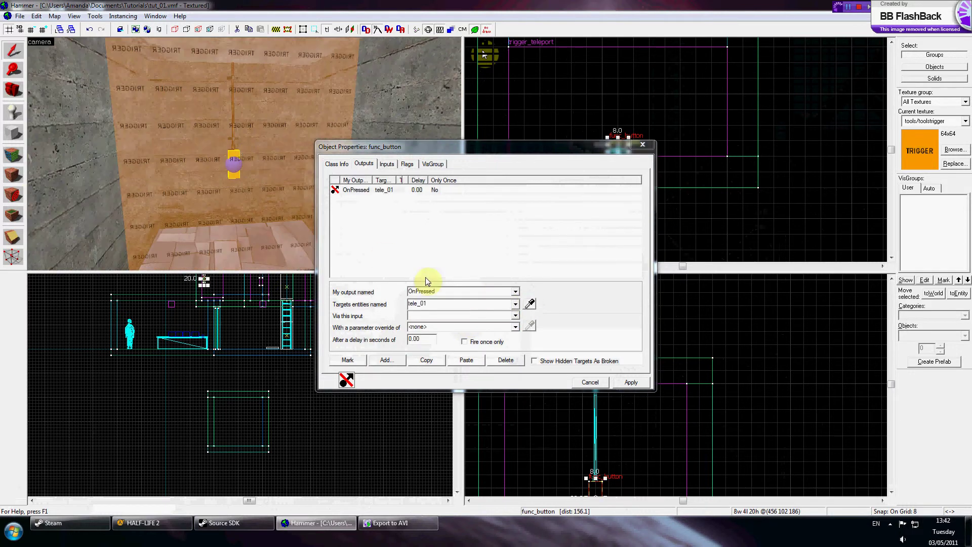
{"action": "left_click", "coordinate": [516, 316]}
{"action": "left_click", "coordinate": [456, 344]}
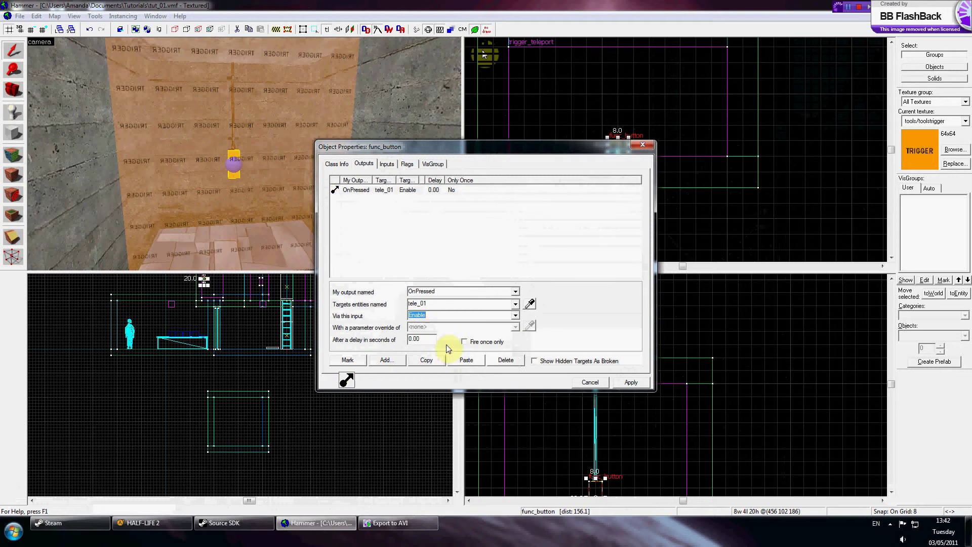
{"action": "left_click", "coordinate": [617, 378]}
{"action": "left_click", "coordinate": [642, 145]}
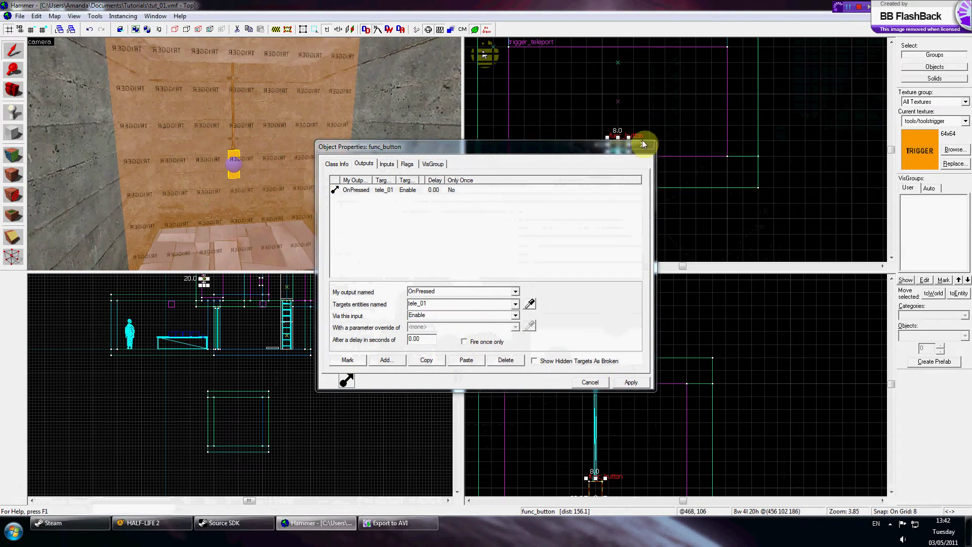
{"action": "key", "text": "Escape"}
- Outline a block 64 by 128 units and 8 units high on the separate room's floor against its tiled end wall
{"action": "key", "text": "z"}
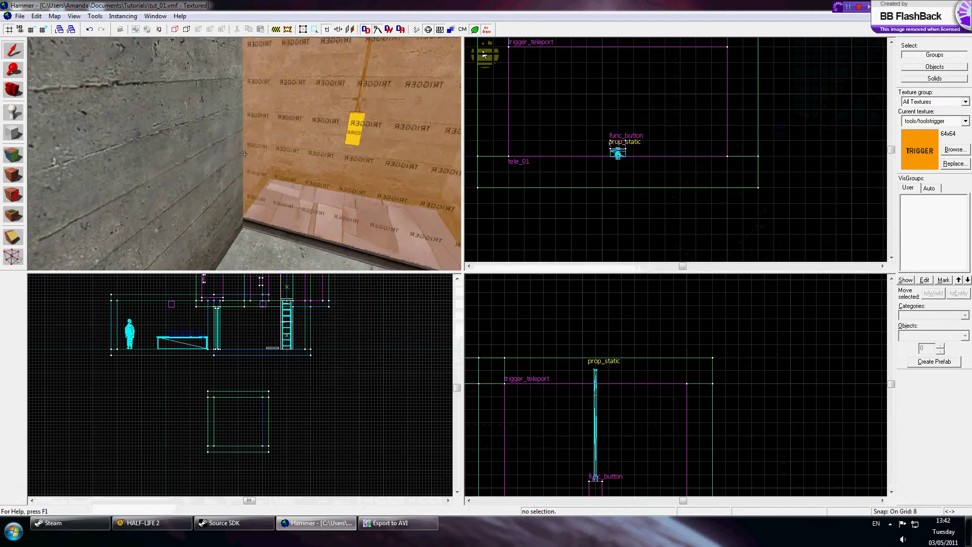
{"action": "key", "text": "w"}
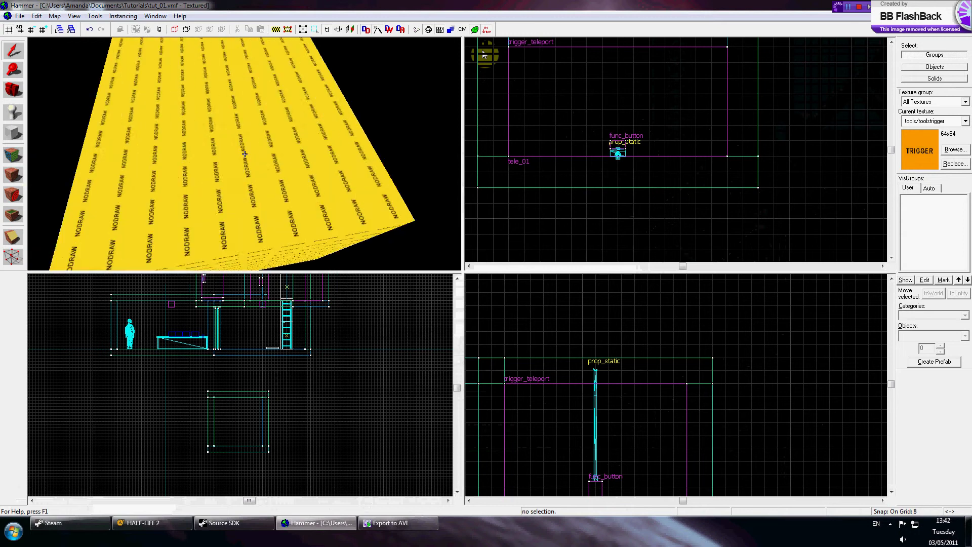
{"action": "key", "text": "s"}
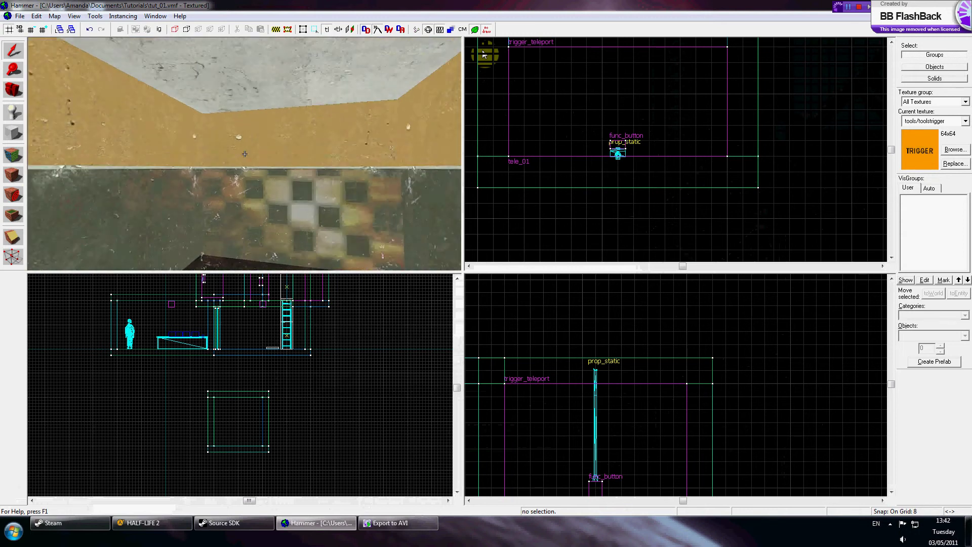
{"action": "key", "text": "w"}
{"action": "key", "text": "z"}
{"action": "left_click", "coordinate": [233, 200]}
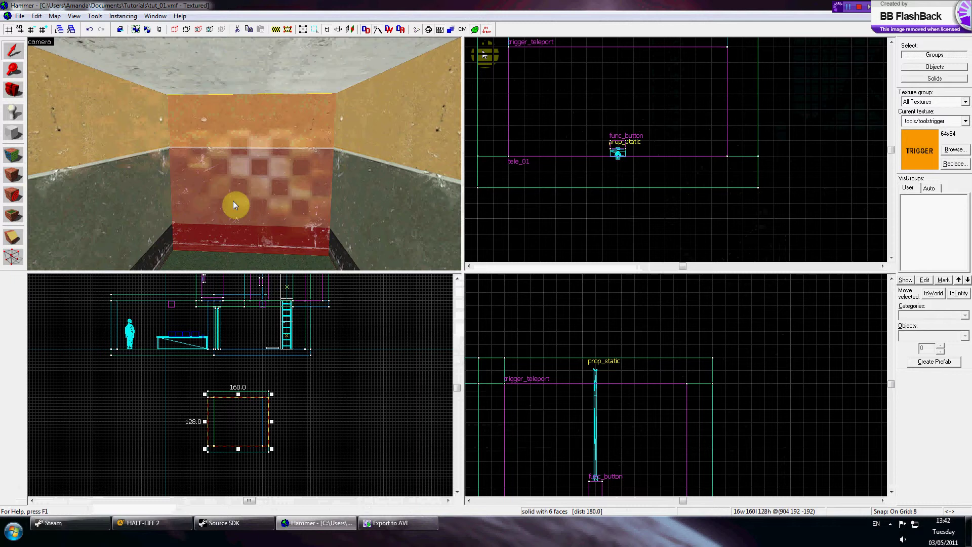
{"action": "left_click", "coordinate": [14, 133]}
{"action": "scroll", "coordinate": [220, 451], "scroll_direction": "up", "scroll_amount": 5}
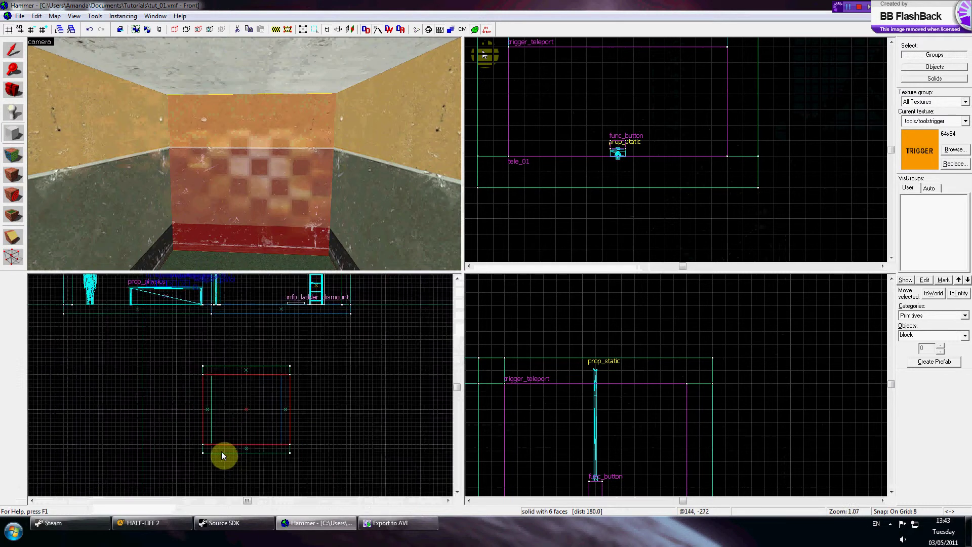
{"action": "scroll", "coordinate": [223, 452], "scroll_direction": "up", "scroll_amount": 2}
{"action": "left_click_drag", "start_coordinate": [194, 420], "coordinate": [365, 433]}
{"action": "scroll", "coordinate": [706, 119], "scroll_direction": "down", "scroll_amount": 5}
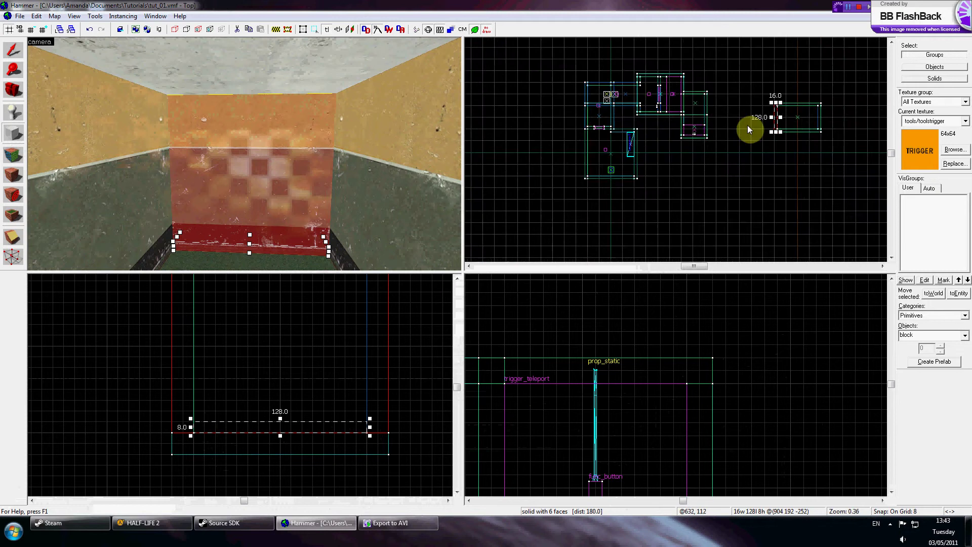
{"action": "scroll", "coordinate": [843, 107], "scroll_direction": "up", "scroll_amount": 3}
{"action": "left_click_drag", "start_coordinate": [710, 128], "coordinate": [785, 136]}
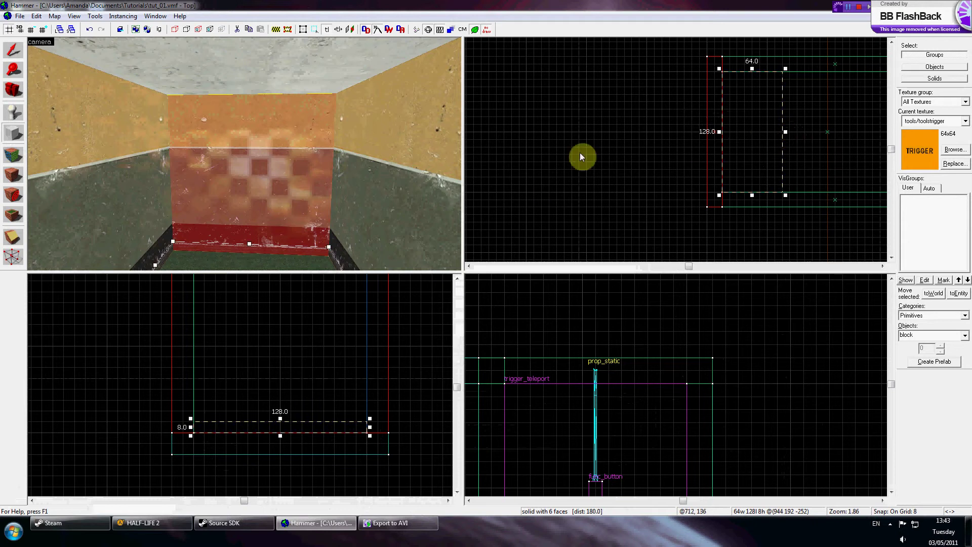
- Create the outlined floor block with the tools/toolsnodraw texture
{"action": "left_click", "coordinate": [965, 121]}
{"action": "left_click", "coordinate": [935, 179]}
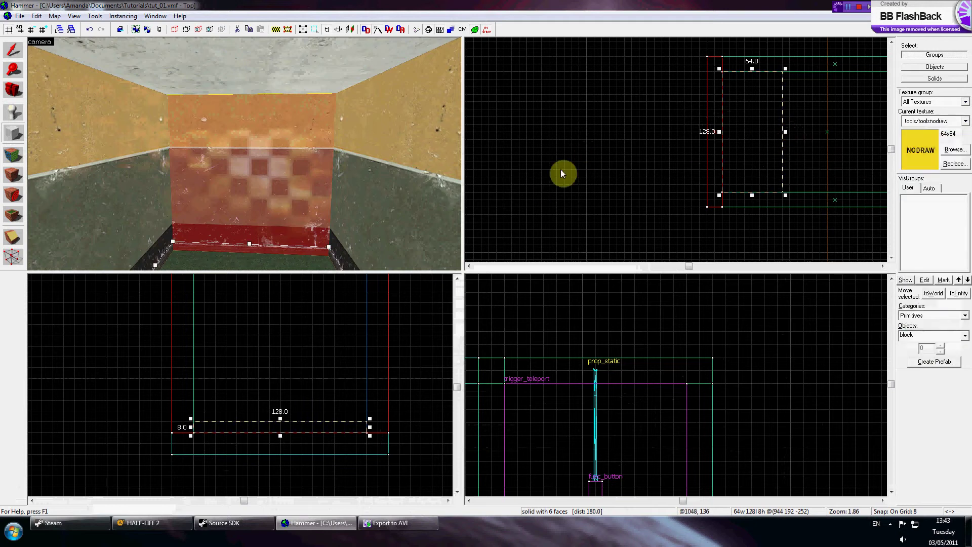
{"action": "key", "text": "Return"}
{"action": "key", "text": "z"}
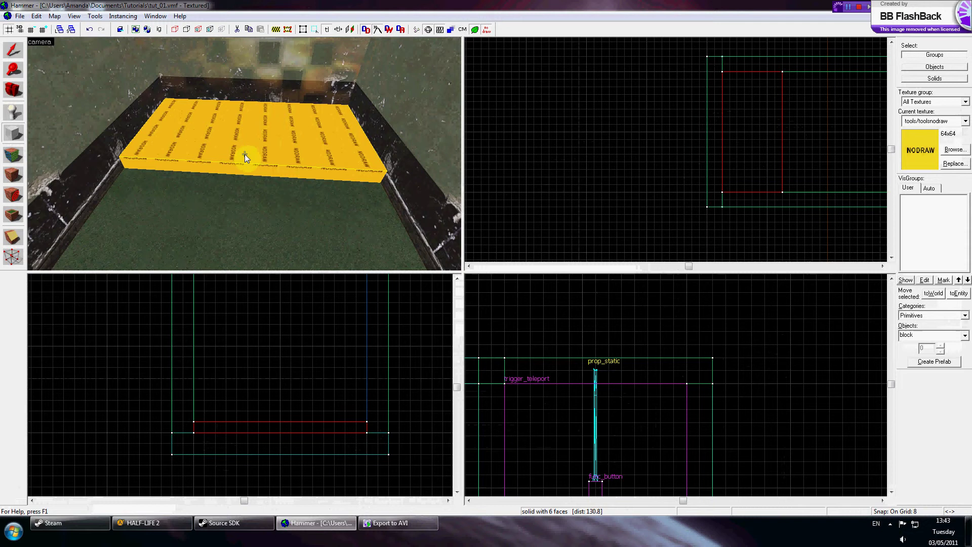
- Apply the metal/citadel_tilewall005a texture to the top face of the new platform
{"action": "left_click", "coordinate": [965, 120]}
{"action": "left_click", "coordinate": [642, 181]}
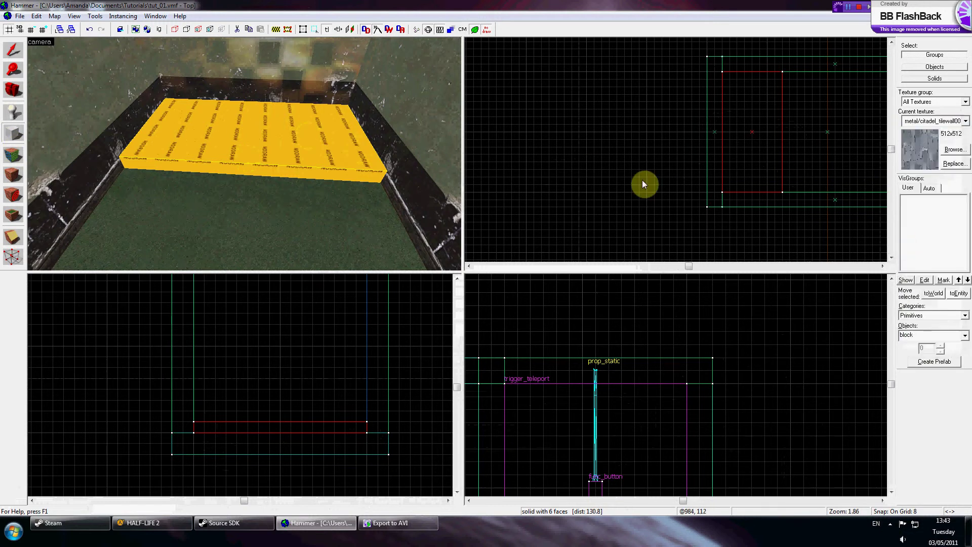
{"action": "left_click", "coordinate": [13, 154]}
{"action": "left_click", "coordinate": [268, 155]}
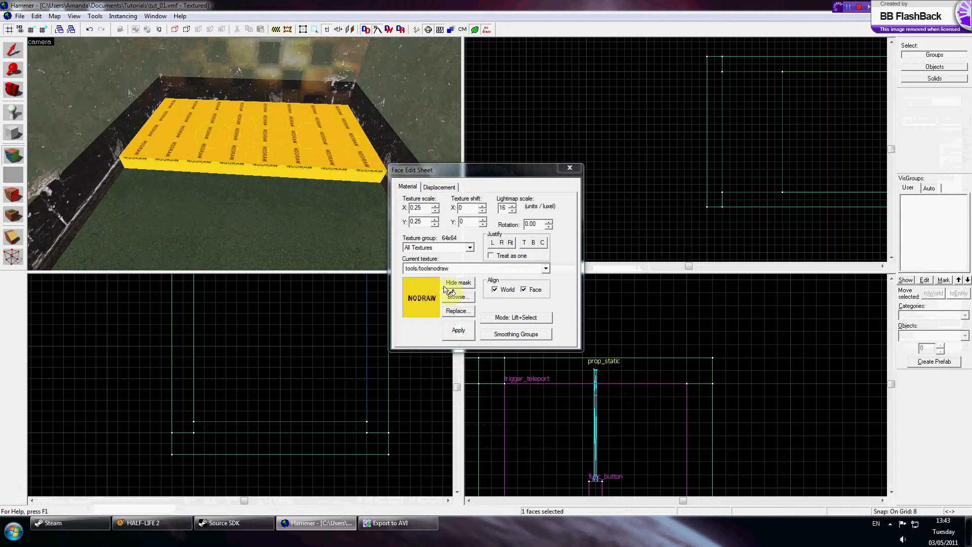
{"action": "left_click", "coordinate": [546, 272]}
{"action": "left_click", "coordinate": [491, 284]}
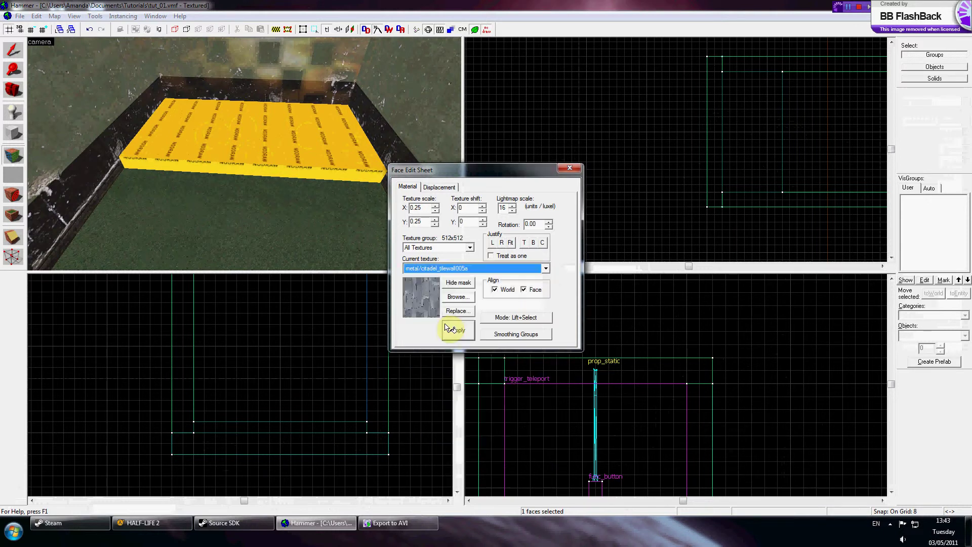
{"action": "right_click", "coordinate": [267, 154]}
- Apply the metal/metaltrack001a texture to the platform's front edge and close the face editor
{"action": "left_click", "coordinate": [545, 267]}
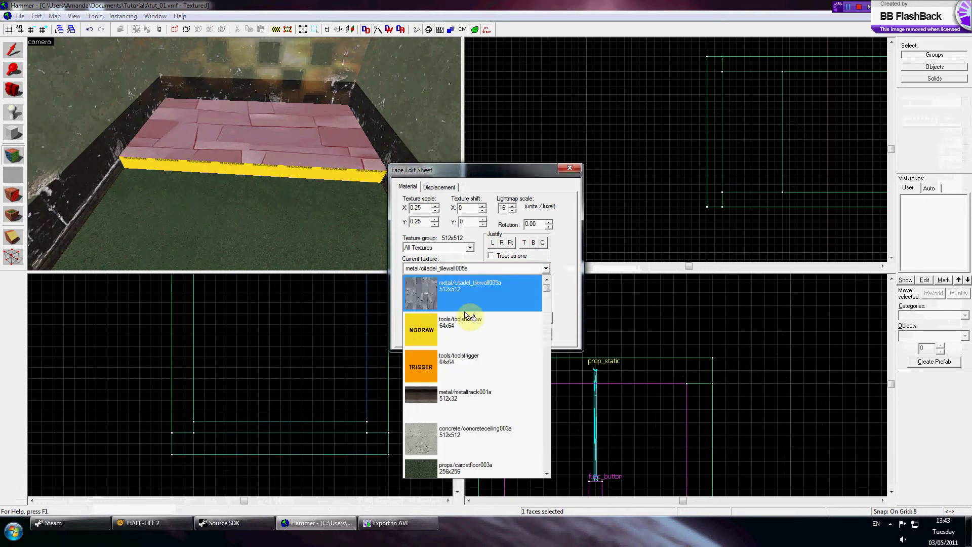
{"action": "left_click", "coordinate": [445, 395]}
{"action": "right_click", "coordinate": [308, 173]}
{"action": "key", "text": "z"}
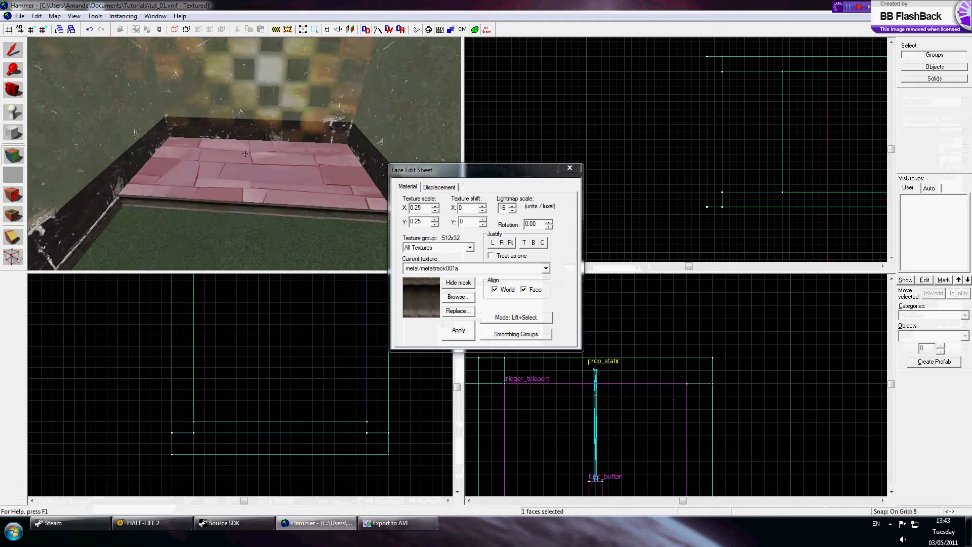
{"action": "key", "text": "z"}
{"action": "key", "text": "a"}
{"action": "left_click", "coordinate": [248, 155]}
{"action": "key", "text": "d"}
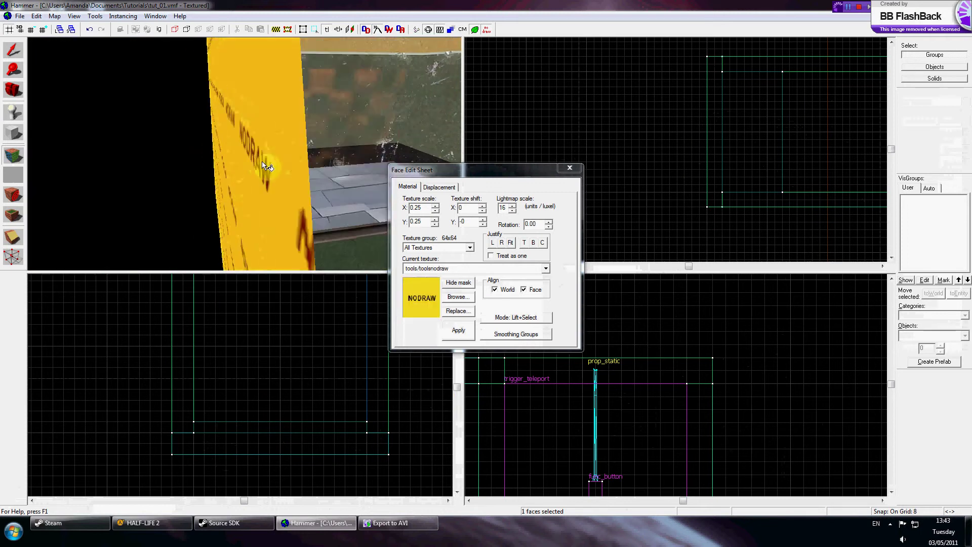
{"action": "key", "text": "z"}
{"action": "key", "text": "z"}
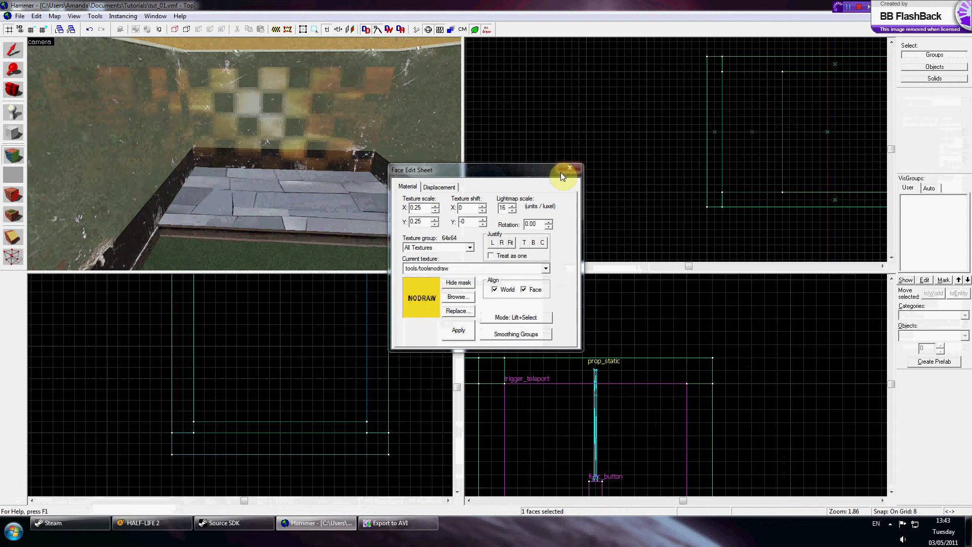
{"action": "left_click", "coordinate": [565, 169]}
- Place an info_teleport_destination entity on top of the separate room's platform
{"action": "key", "text": "z"}
{"action": "key", "text": "s"}
{"action": "key", "text": "s"}
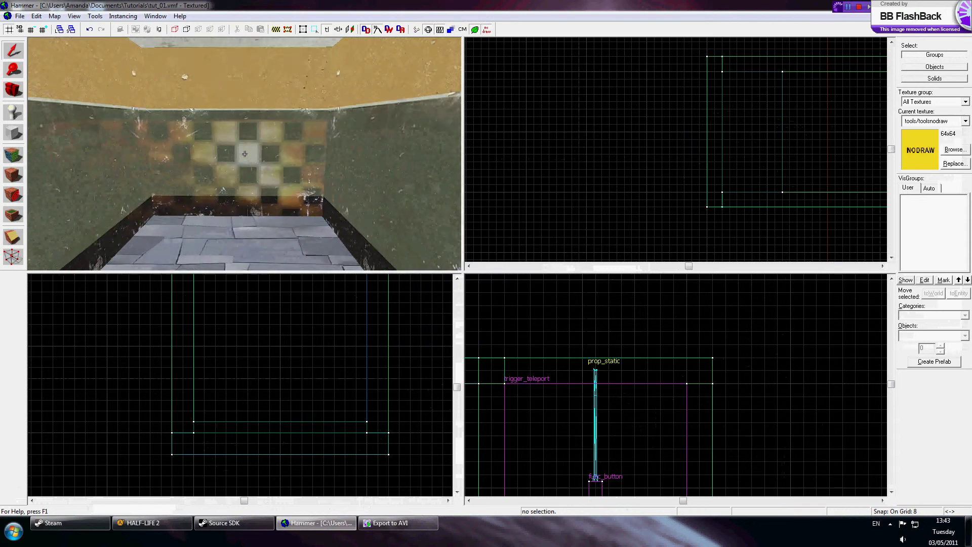
{"action": "key", "text": "z"}
{"action": "left_click", "coordinate": [12, 114]}
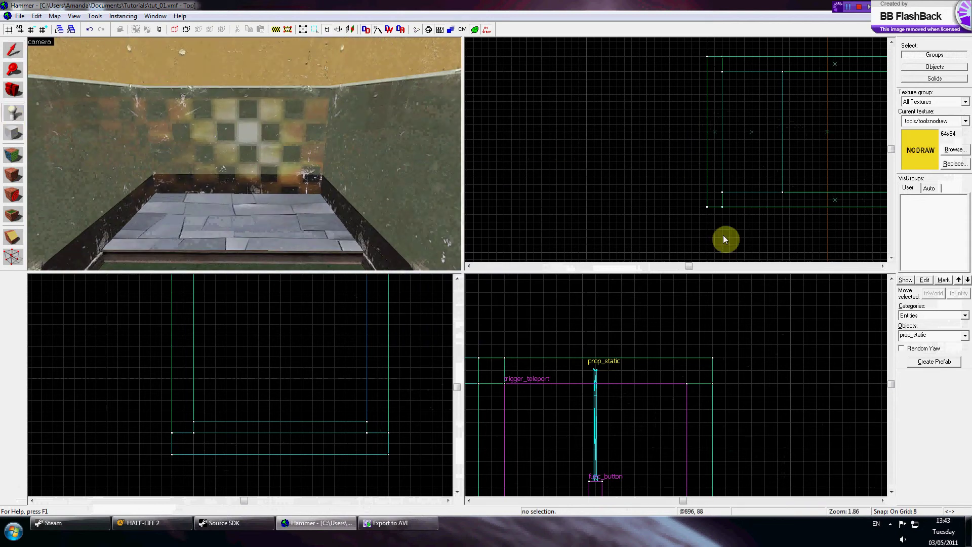
{"action": "type", "text": "tele"}
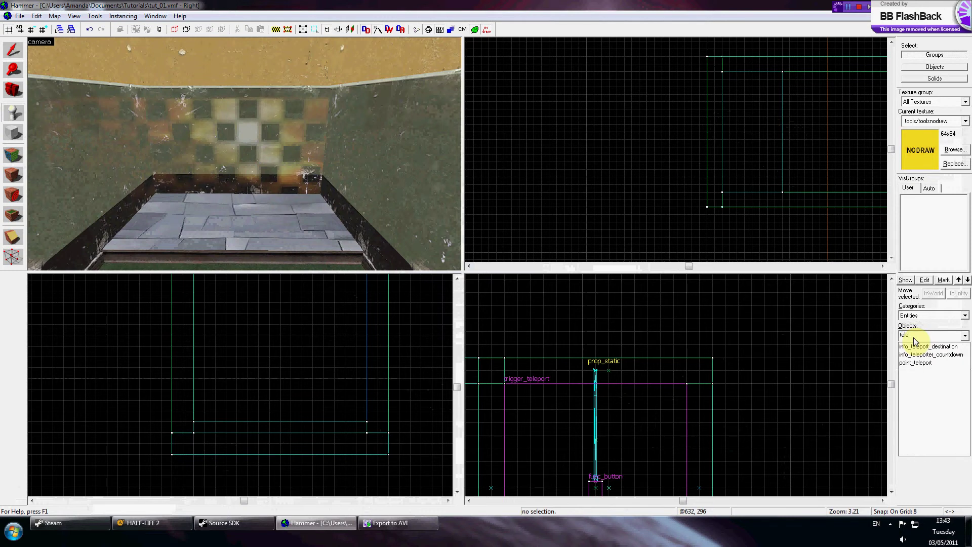
{"action": "left_click", "coordinate": [942, 348]}
{"action": "left_click", "coordinate": [210, 211]}
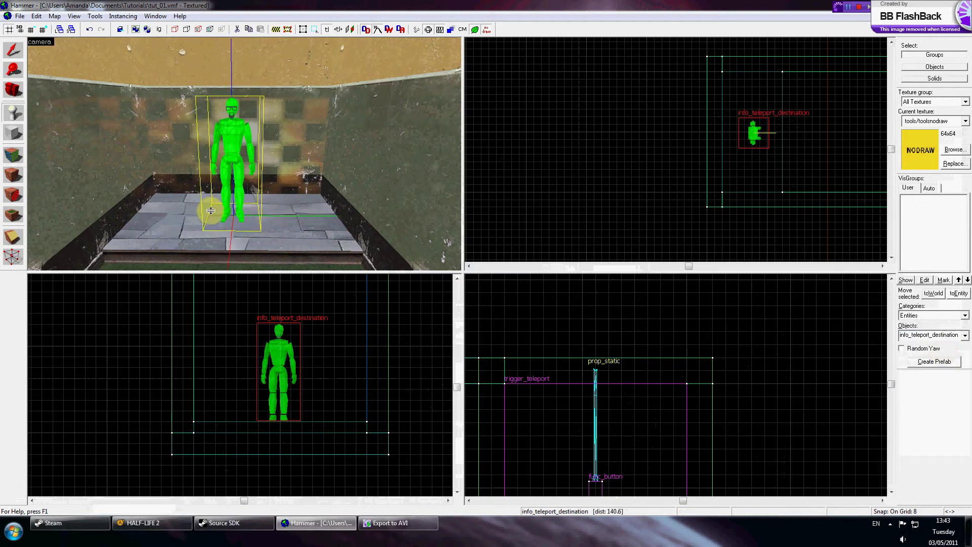
- Shift the teleport destination slightly to centre it on the platform
{"action": "left_click", "coordinate": [13, 50]}
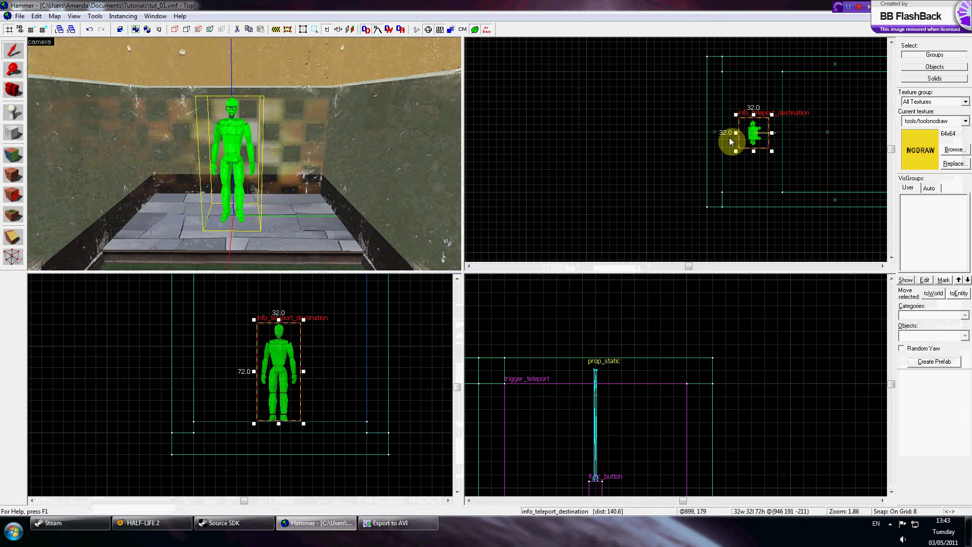
{"action": "scroll", "coordinate": [731, 142], "scroll_direction": "up", "scroll_amount": 2}
{"action": "left_click_drag", "start_coordinate": [770, 130], "coordinate": [766, 129]}
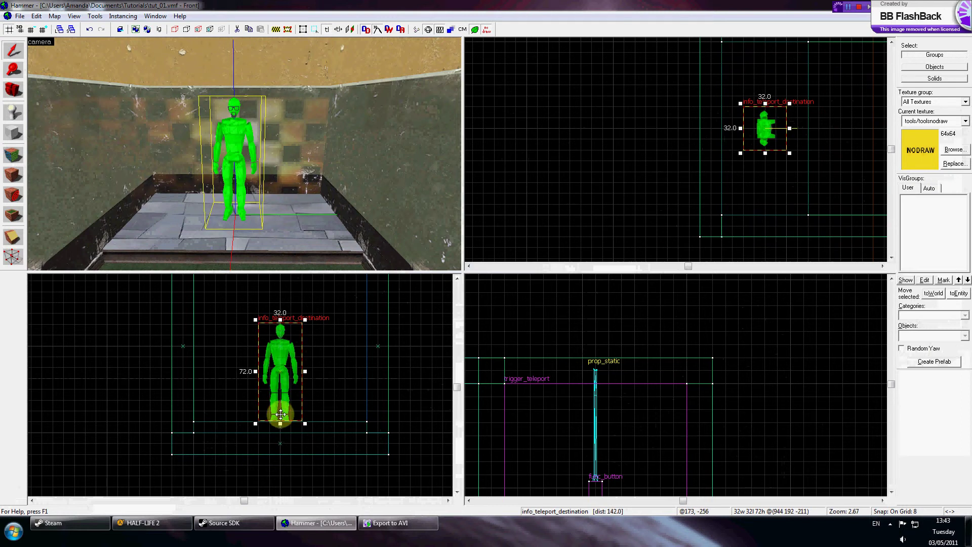
- Name the info_teleport_destination entity on the platform tele_01_dest and close its properties
{"action": "scroll", "coordinate": [280, 414], "scroll_direction": "up", "scroll_amount": 4}
{"action": "left_click", "coordinate": [612, 150]}
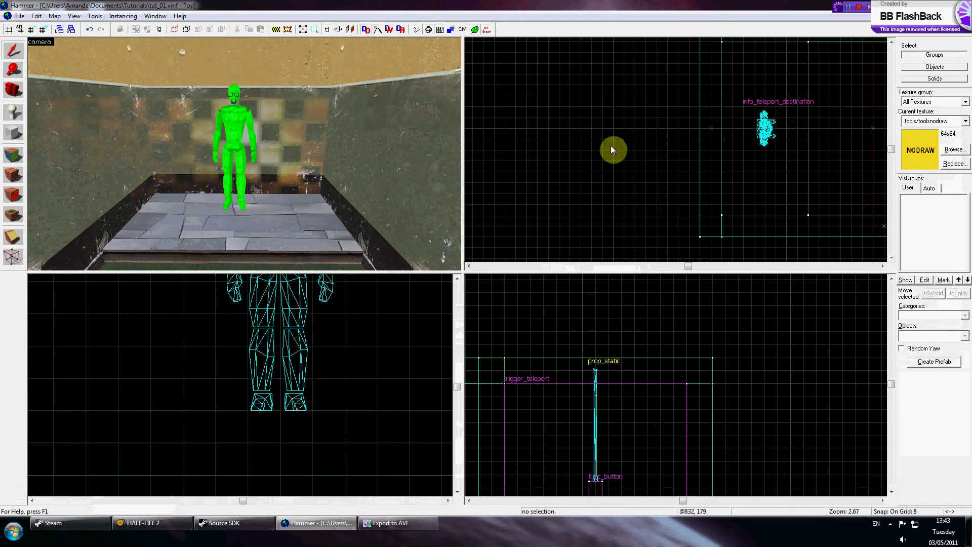
{"action": "key", "text": "z"}
{"action": "key", "text": "z"}
{"action": "double_click", "coordinate": [245, 154]}
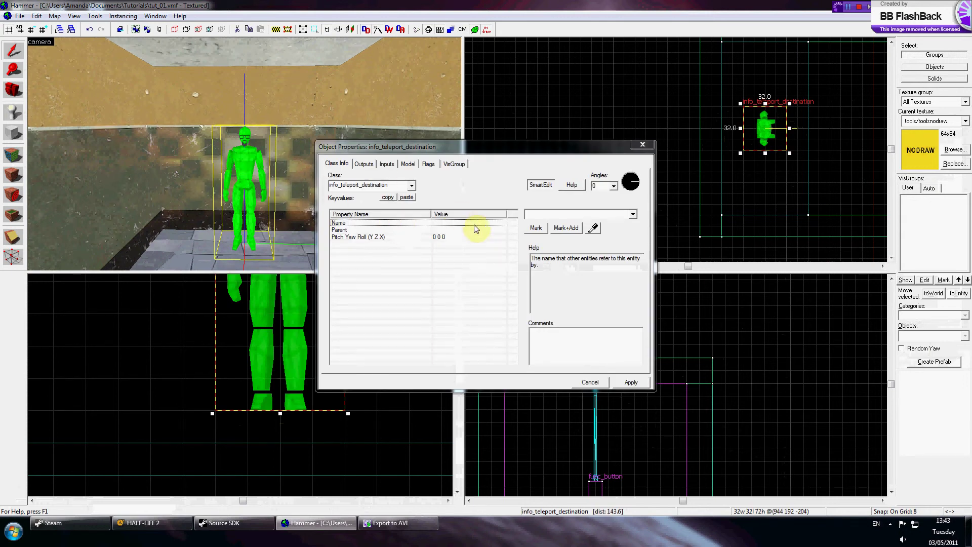
{"action": "left_click", "coordinate": [534, 218]}
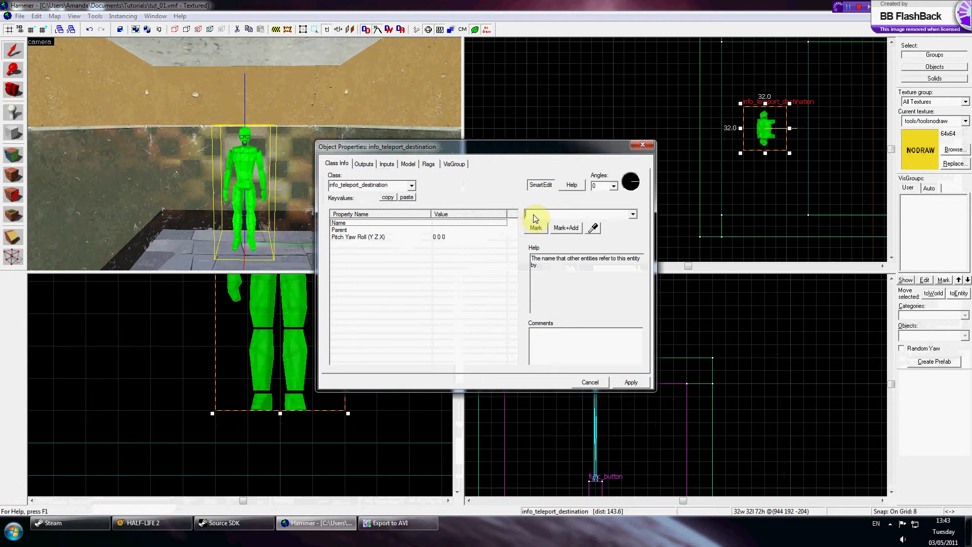
{"action": "type", "text": "tele_01_dest"}
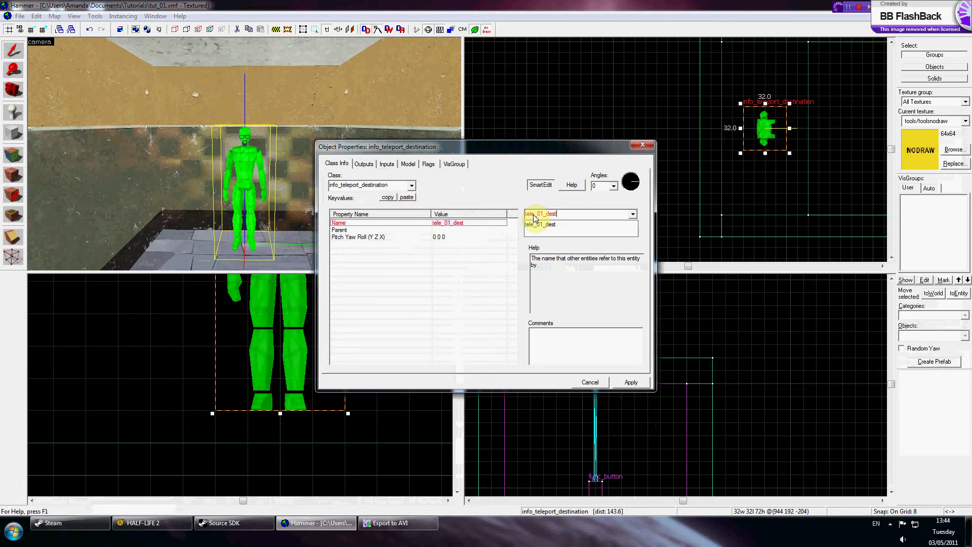
{"action": "left_click", "coordinate": [541, 224]}
{"action": "left_click", "coordinate": [629, 381]}
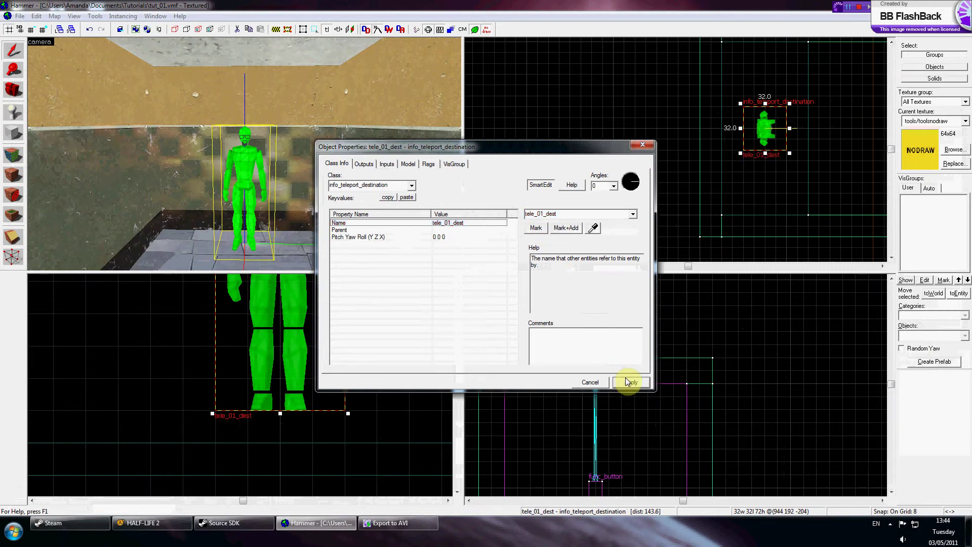
{"action": "left_click", "coordinate": [635, 146]}
{"action": "key", "text": "Escape"}
- Set the Remote Destination of the corridor's trigger_teleport to tele_01_dest and close its properties
{"action": "key", "text": "z"}
{"action": "key", "text": "s"}
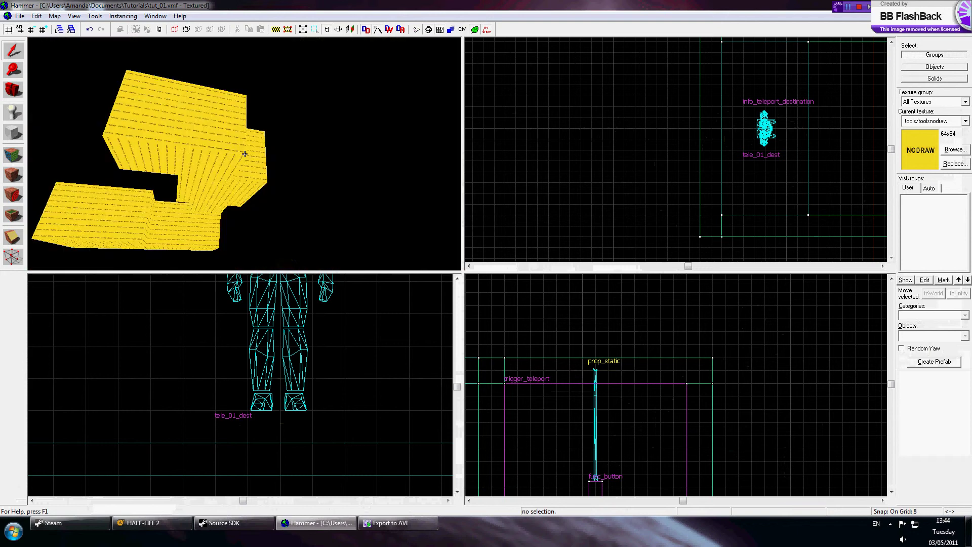
{"action": "key", "text": "w"}
{"action": "key", "text": "w"}
{"action": "key", "text": "s"}
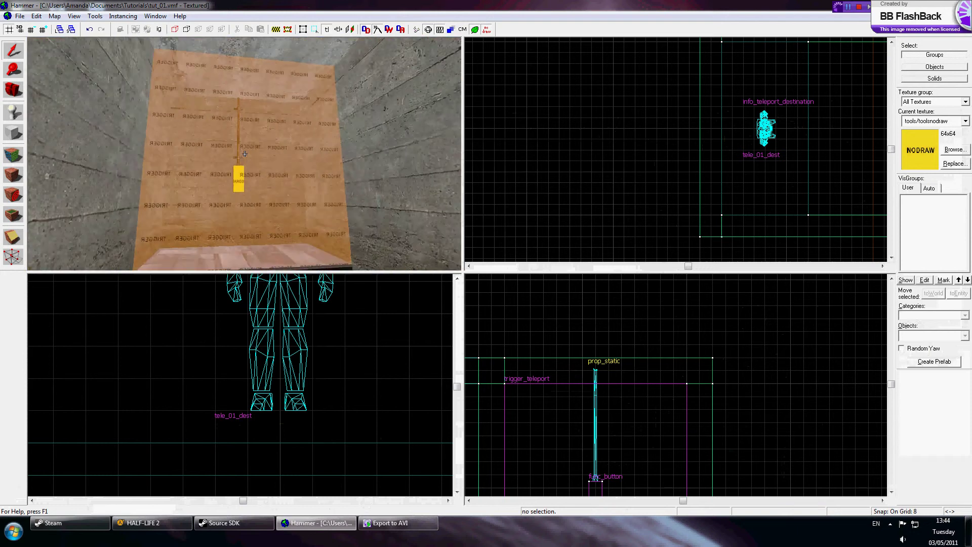
{"action": "double_click", "coordinate": [213, 170]}
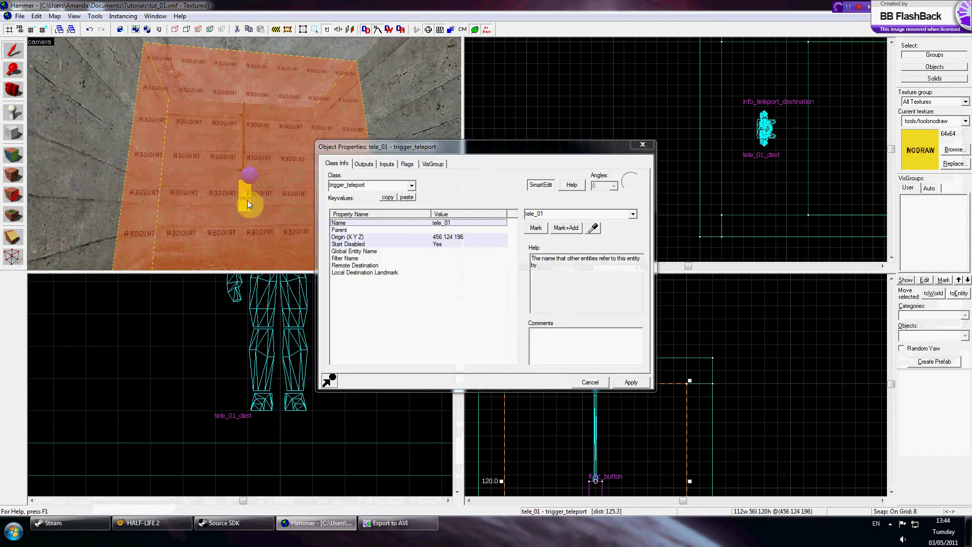
{"action": "left_click", "coordinate": [440, 266]}
{"action": "left_click", "coordinate": [633, 215]}
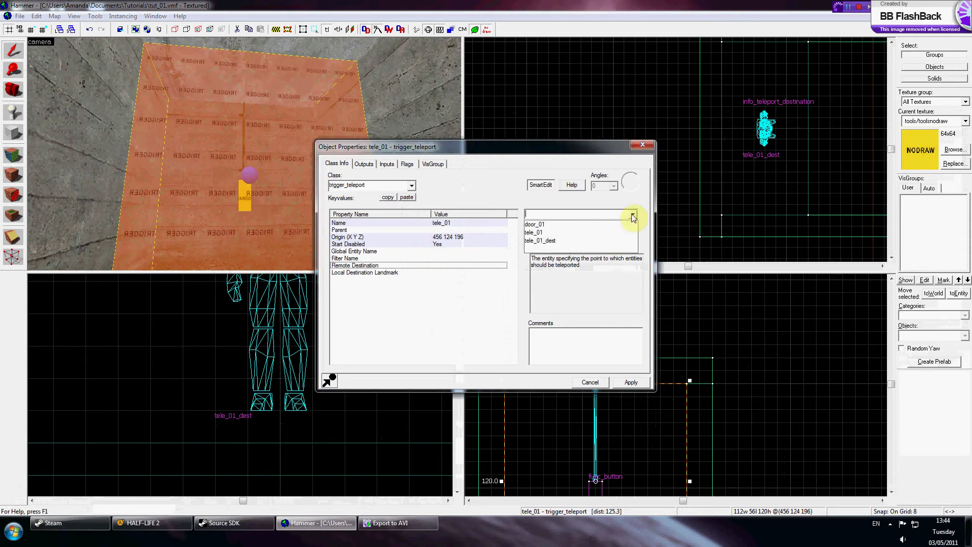
{"action": "left_click", "coordinate": [549, 242]}
{"action": "left_click", "coordinate": [630, 383]}
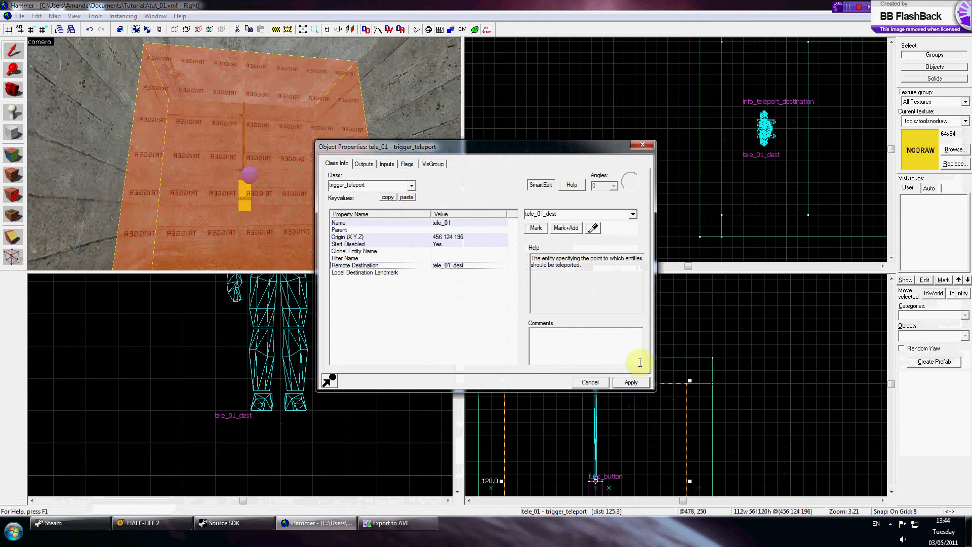
{"action": "left_click", "coordinate": [642, 145]}
{"action": "key", "text": "Escape"}
- Place an ambient_generic entity on the wall behind the teleport destination in the separate room
{"action": "key", "text": "z"}
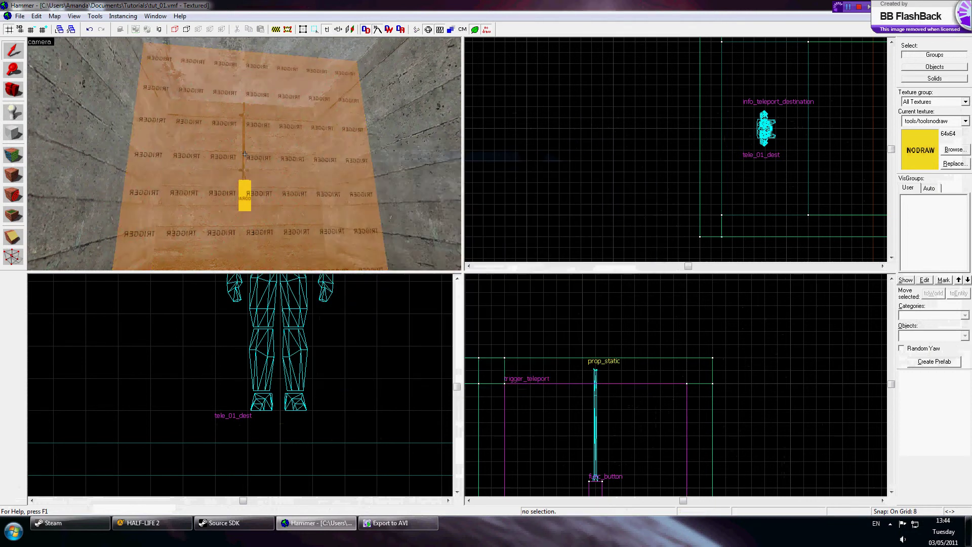
{"action": "key", "text": "s"}
{"action": "key", "text": "w"}
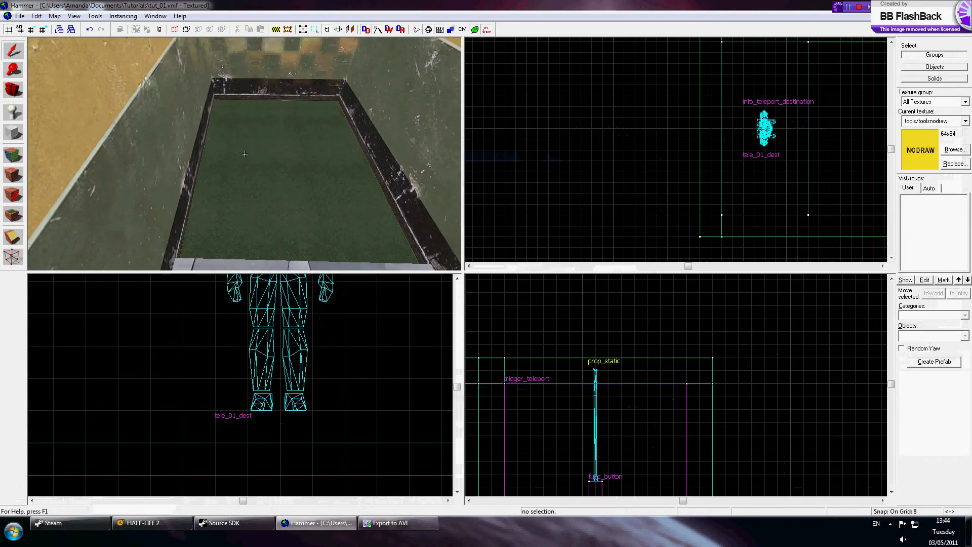
{"action": "key", "text": "s"}
{"action": "key", "text": "w"}
{"action": "key", "text": "z"}
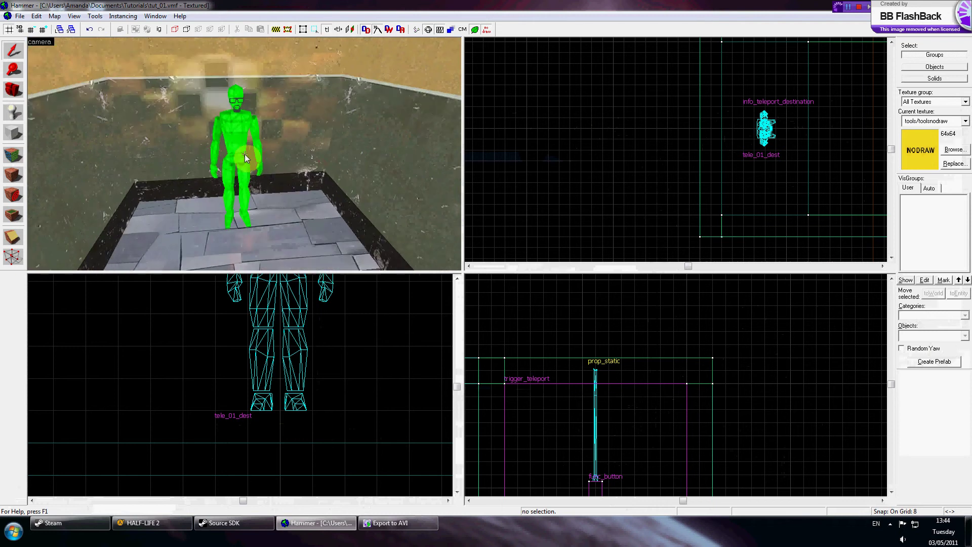
{"action": "left_click", "coordinate": [15, 120]}
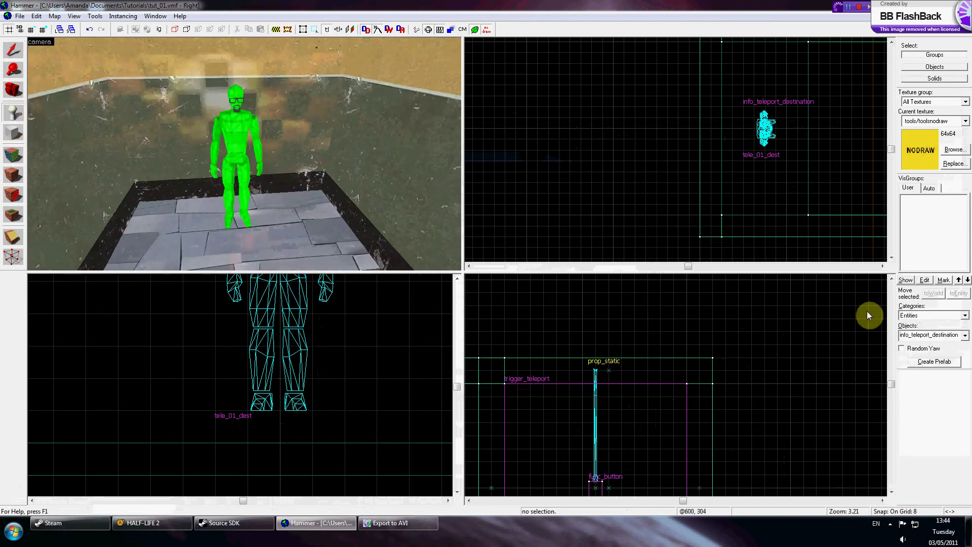
{"action": "left_click", "coordinate": [924, 335]}
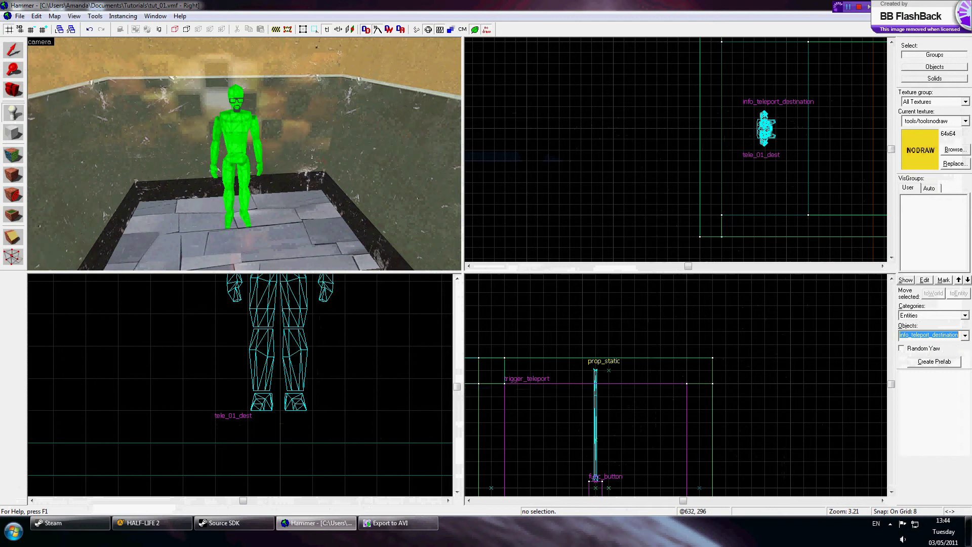
{"action": "type", "text": "ambient_generic"}
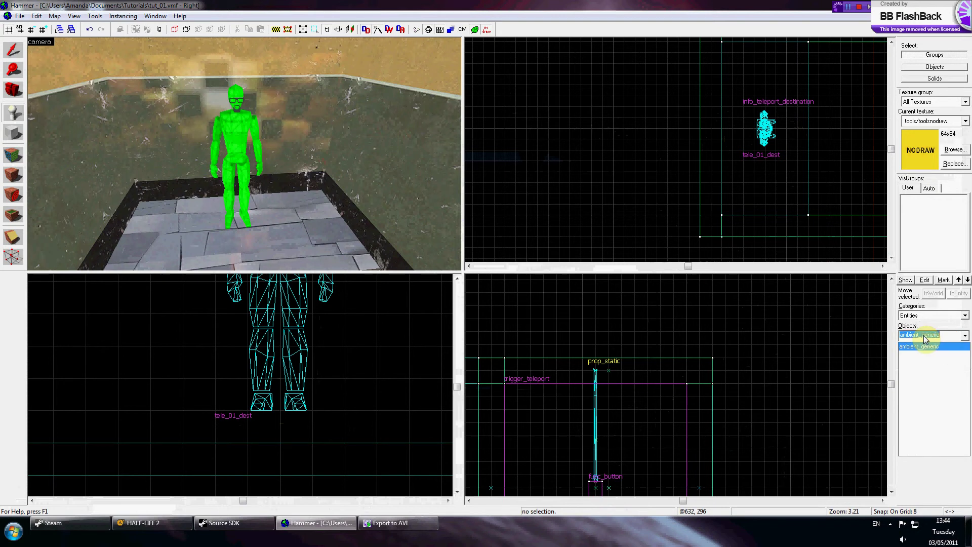
{"action": "key", "text": "Return"}
{"action": "left_click", "coordinate": [213, 113]}
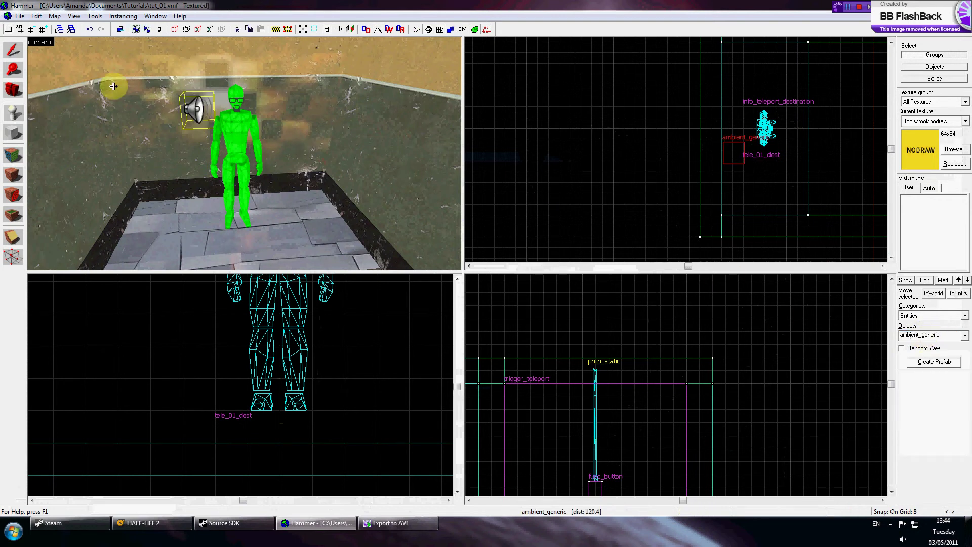
- Move the ambient_generic entity away from the wall to just in front of the teleport destination figure
{"action": "left_click", "coordinate": [14, 49]}
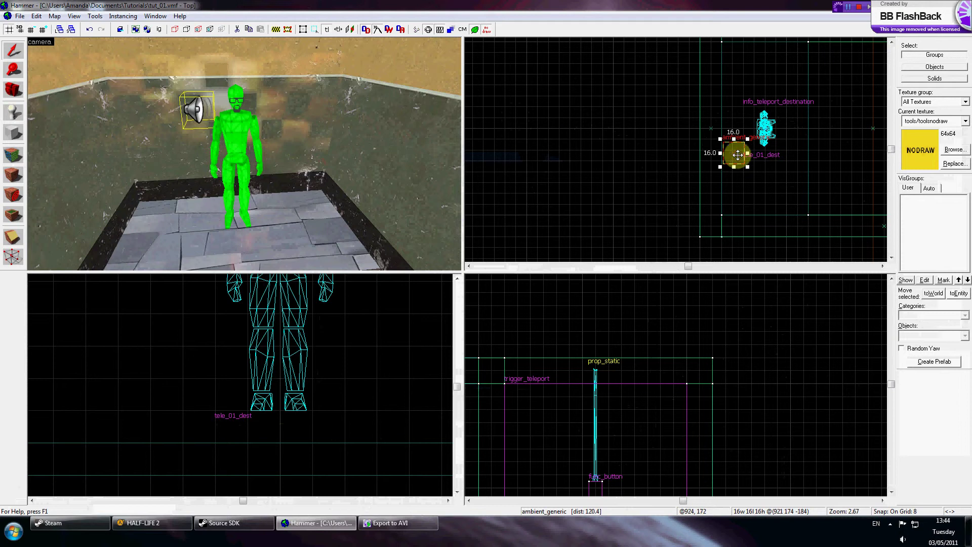
{"action": "left_click_drag", "start_coordinate": [738, 155], "coordinate": [786, 128]}
{"action": "scroll", "coordinate": [245, 153], "scroll_direction": "up", "scroll_amount": 2}
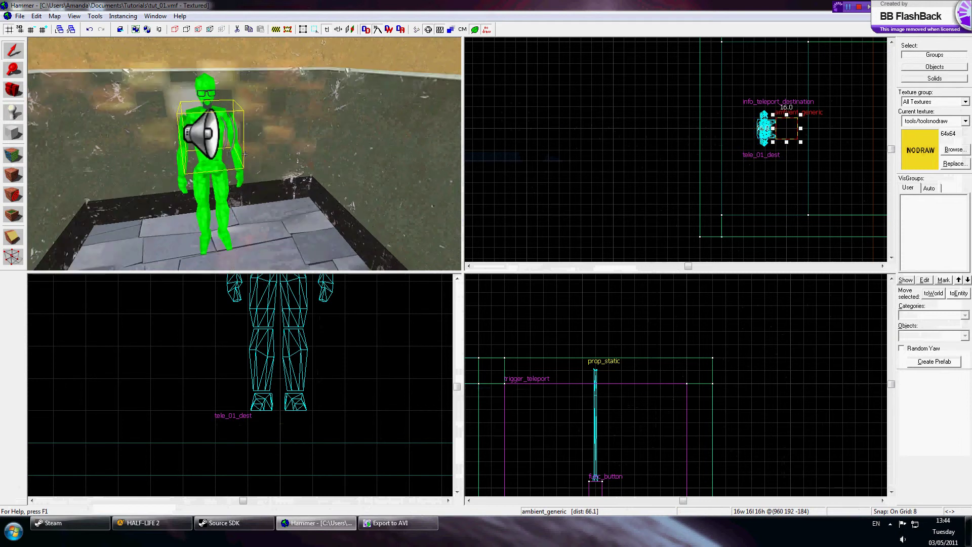
- Name the ambient_generic entity tele_01_sound and apply the change
{"action": "key", "text": "a"}
{"action": "key", "text": "d"}
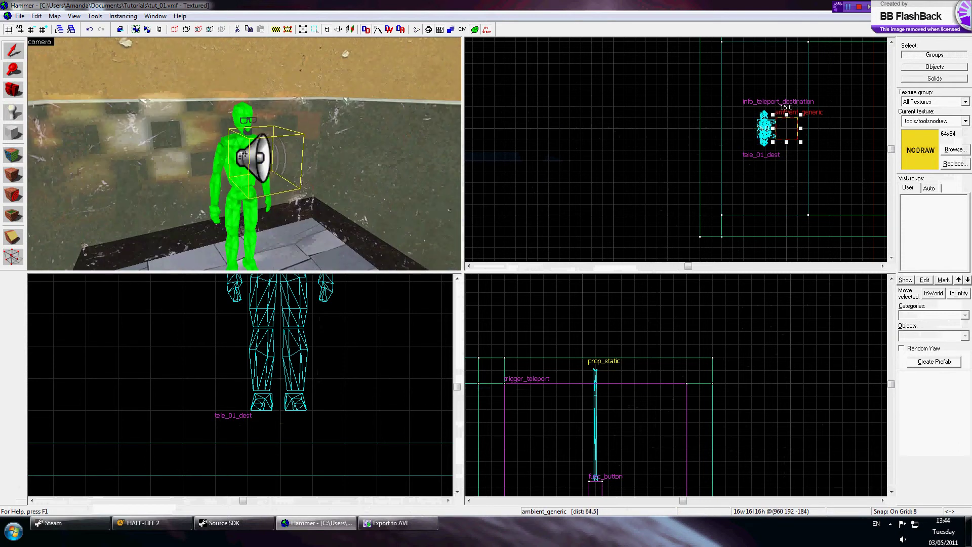
{"action": "double_click", "coordinate": [244, 155]}
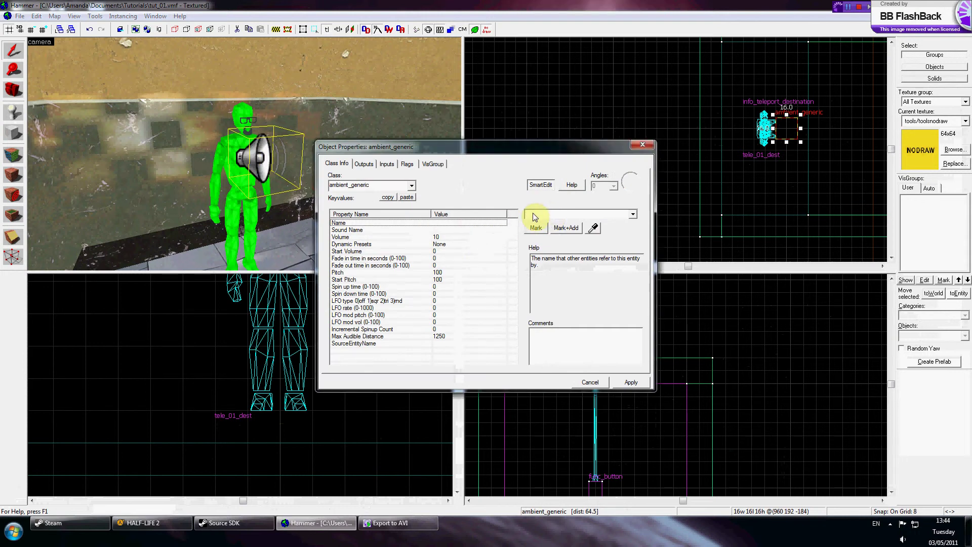
{"action": "type", "text": "tele_01_s"}
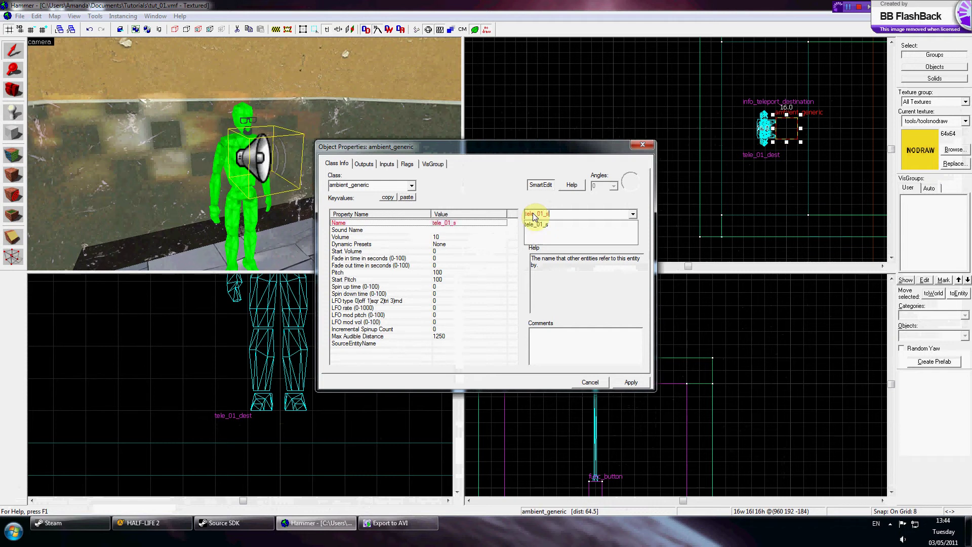
{"action": "type", "text": "ound"}
{"action": "key", "text": "Return"}
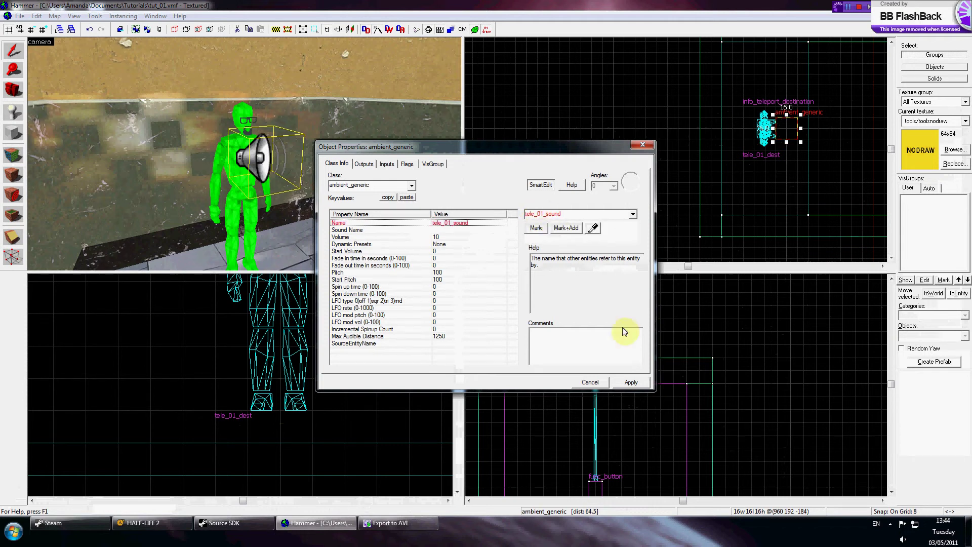
{"action": "left_click", "coordinate": [627, 381]}
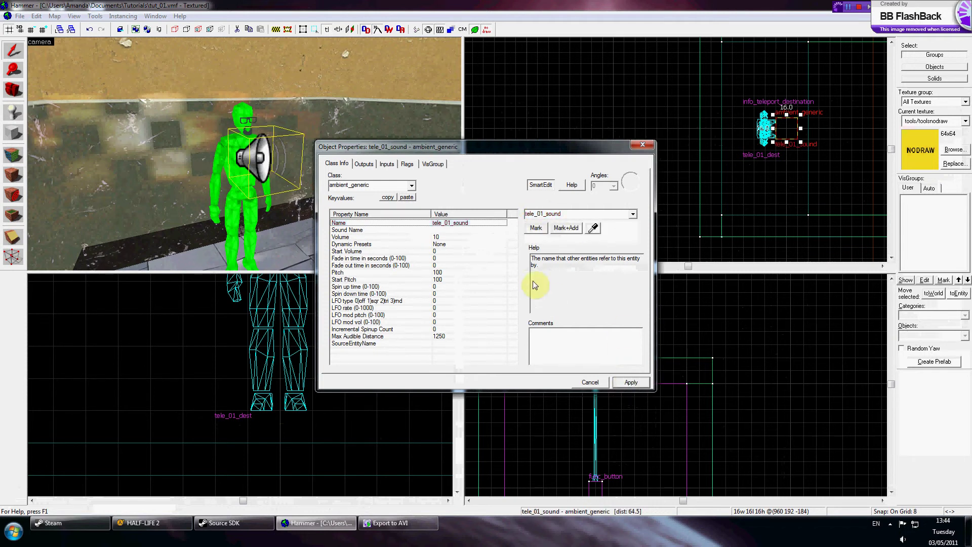
- Browse game sounds for tele_01_sound's Sound Name property and filter the list by "tele"
{"action": "left_click", "coordinate": [453, 344]}
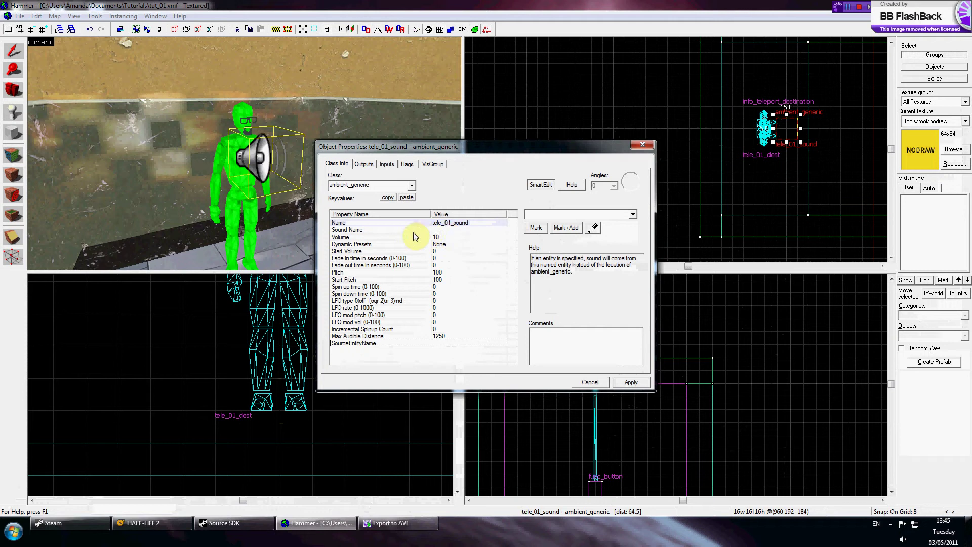
{"action": "left_click", "coordinate": [377, 231]}
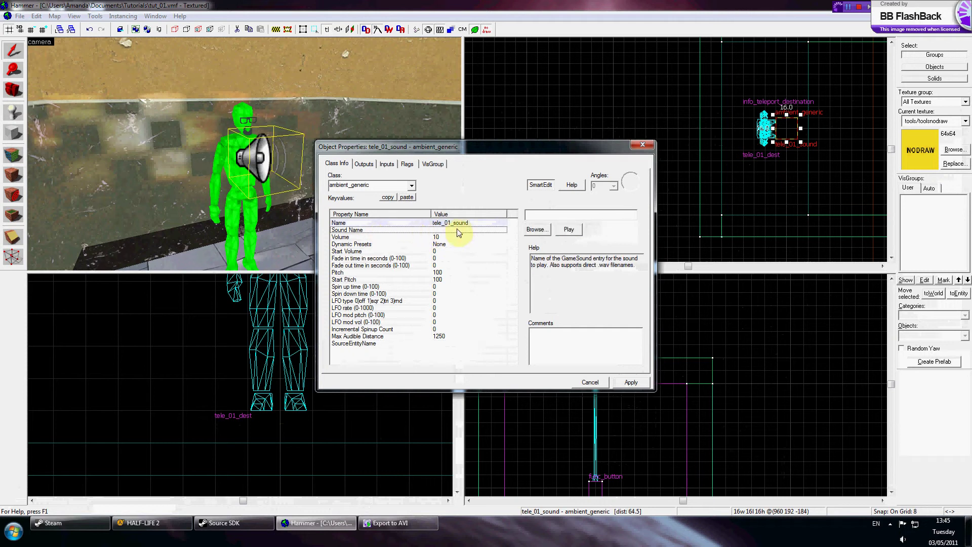
{"action": "left_click", "coordinate": [533, 230]}
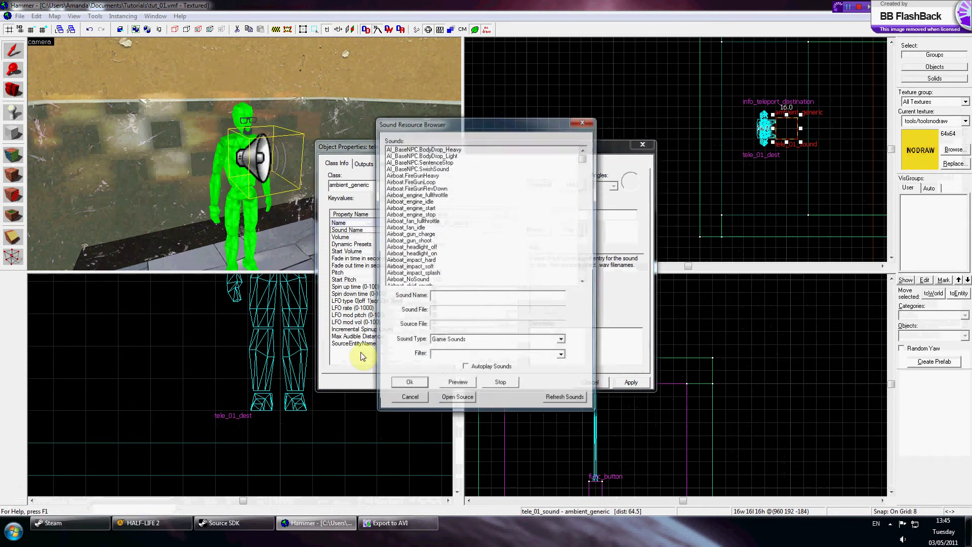
{"action": "left_click", "coordinate": [460, 355]}
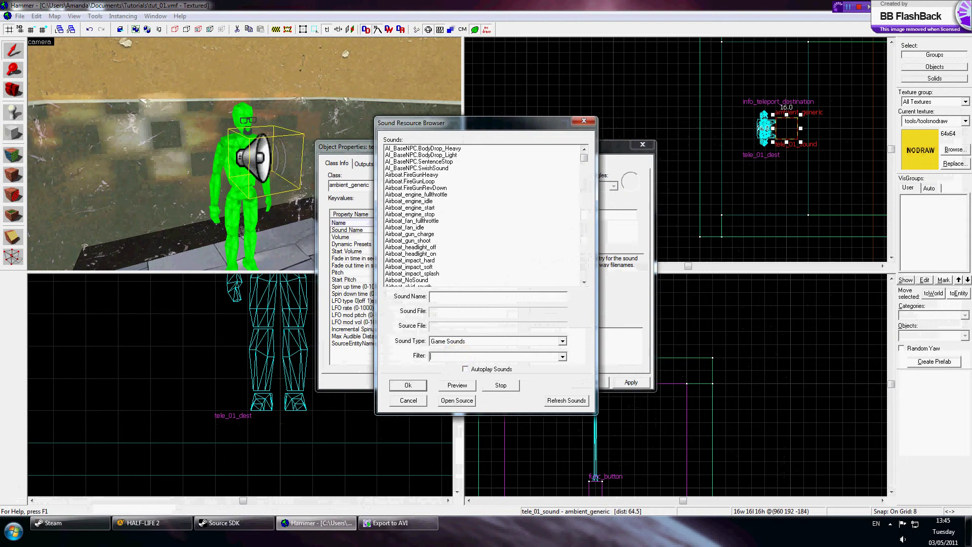
{"action": "type", "text": "tele"}
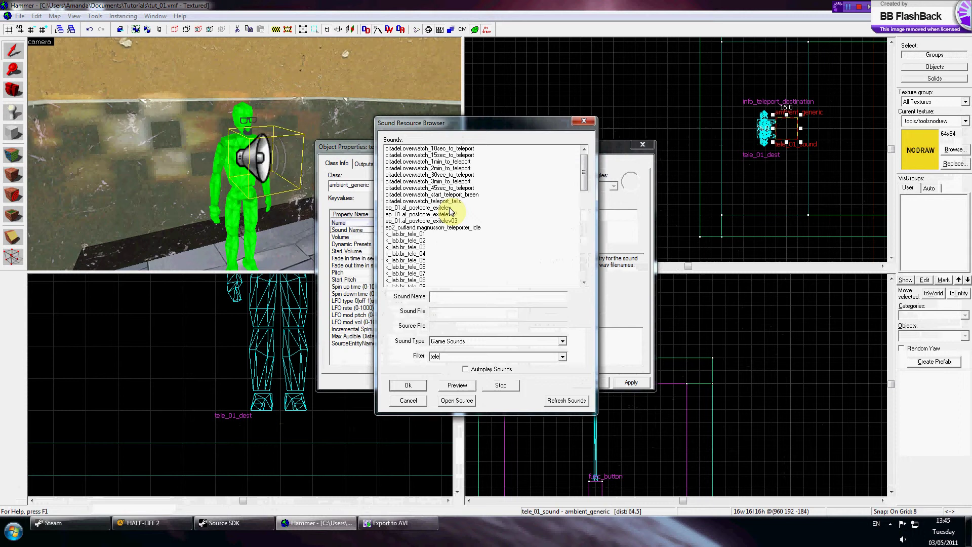
- Sample teleport candidates in the filtered sound list, including k_lab.mini_teleport_crack1, citadel.overwatch_start_teleport_breen and k_lab.teleport_active
{"action": "left_click_drag", "start_coordinate": [584, 174], "coordinate": [586, 202]}
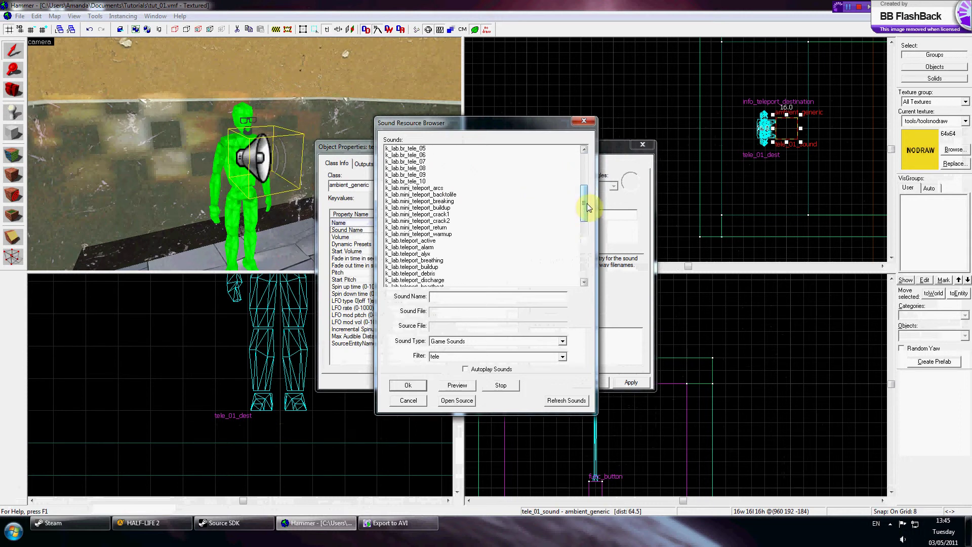
{"action": "left_click", "coordinate": [436, 215]}
{"action": "left_click", "coordinate": [454, 389]}
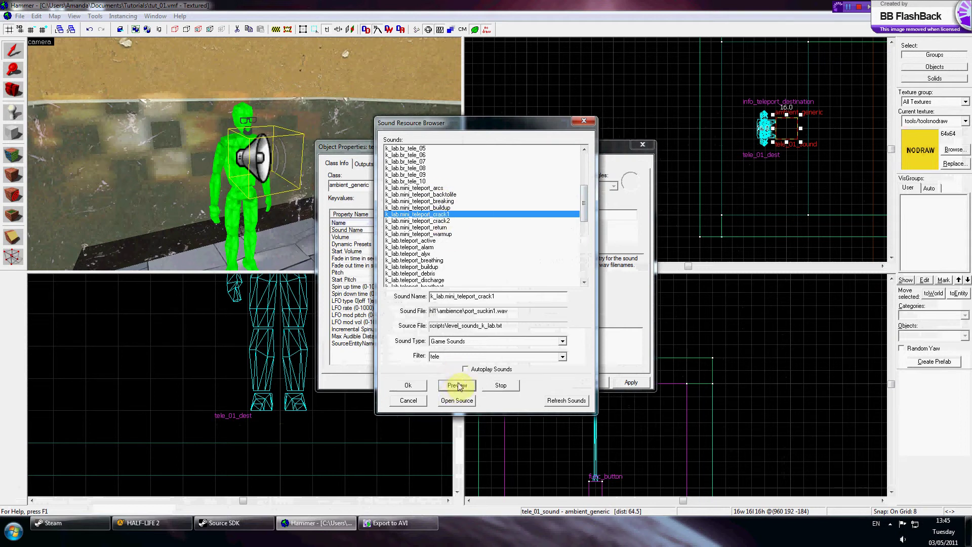
{"action": "left_click_drag", "start_coordinate": [582, 216], "coordinate": [587, 274]}
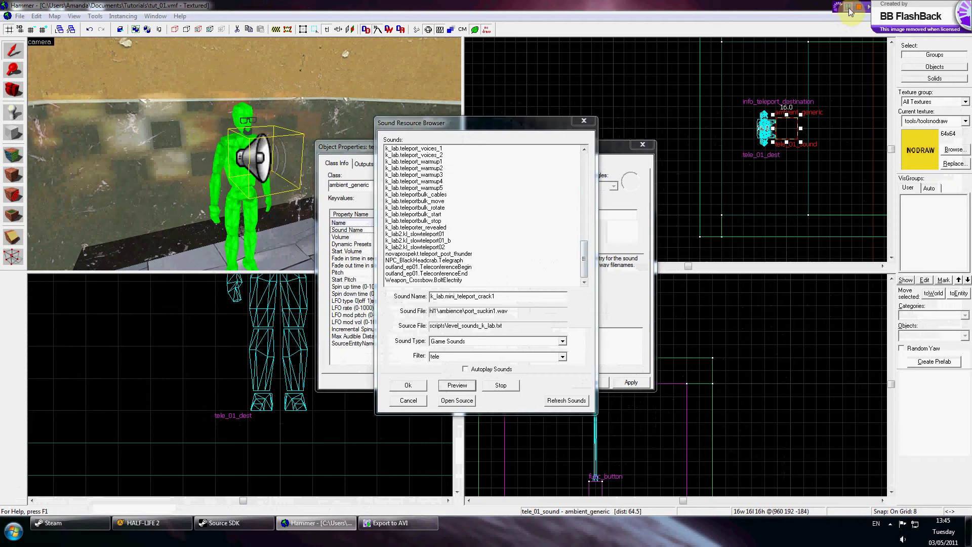
{"action": "left_click_drag", "start_coordinate": [583, 270], "coordinate": [594, 165]}
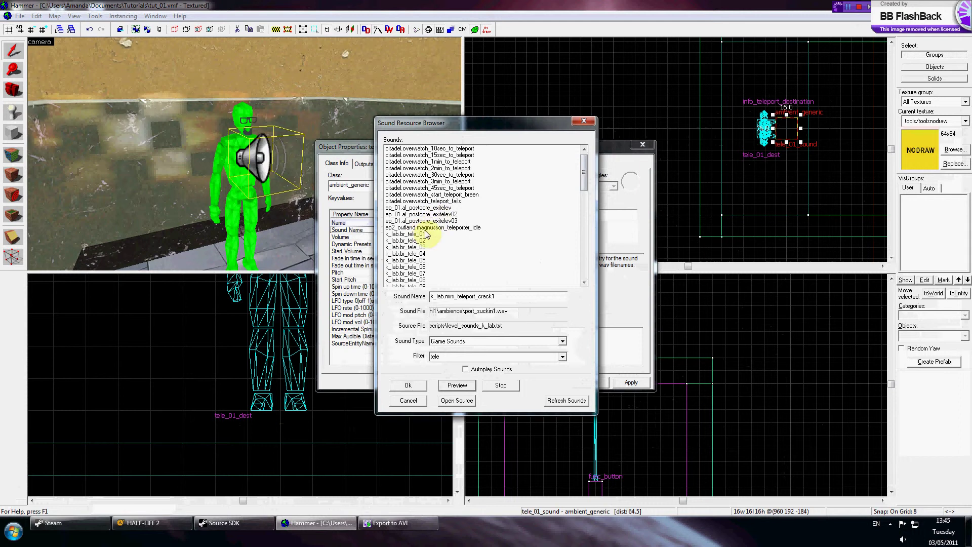
{"action": "left_click", "coordinate": [459, 197]}
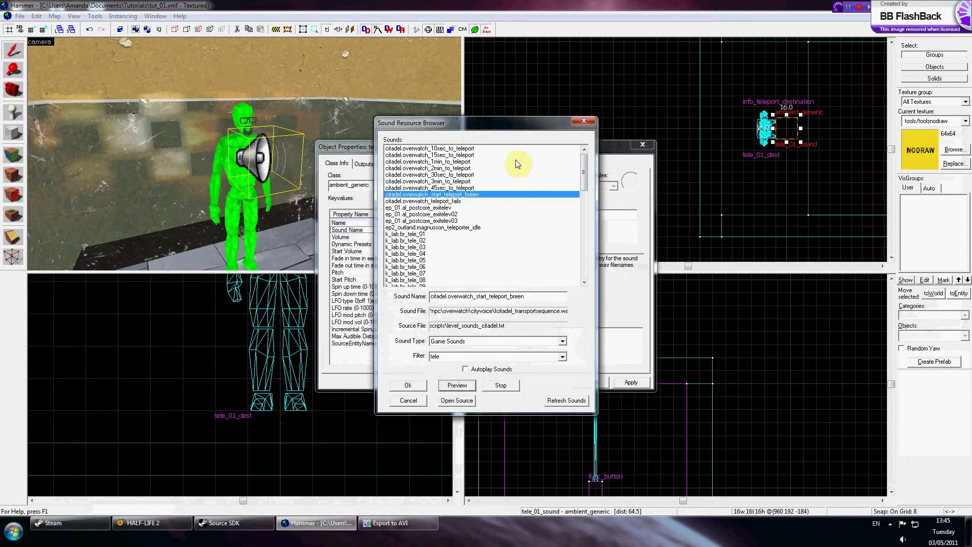
{"action": "left_click_drag", "start_coordinate": [585, 188], "coordinate": [585, 229]}
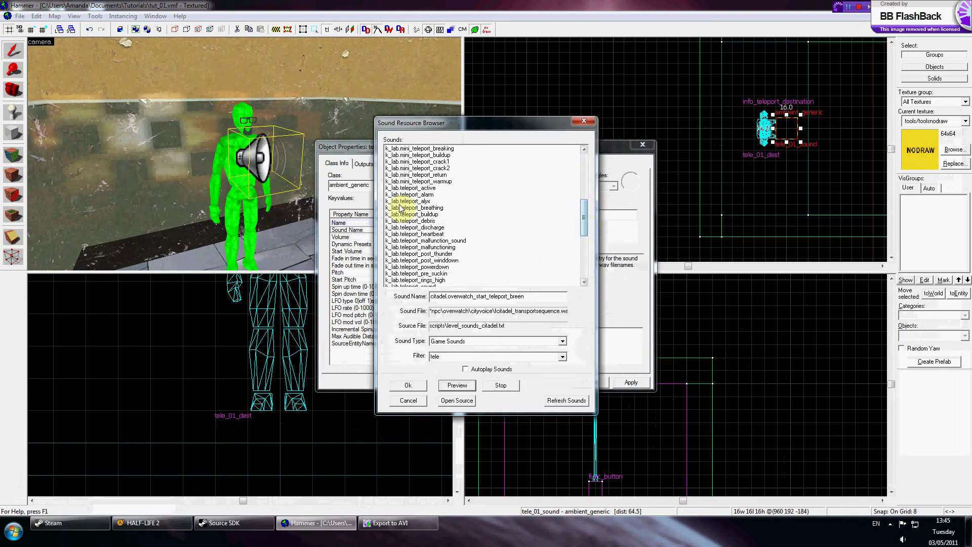
{"action": "left_click", "coordinate": [411, 187]}
{"action": "left_click", "coordinate": [460, 387]}
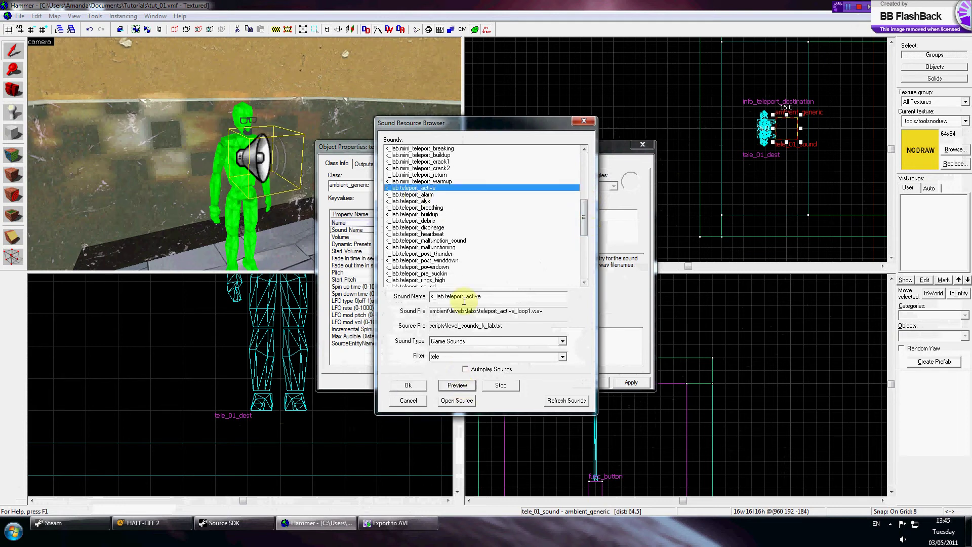
- Preview k_lab.teleport_sound and assign it as the Sound Name of tele_01_sound
{"action": "left_click_drag", "start_coordinate": [585, 215], "coordinate": [586, 230]}
{"action": "left_click", "coordinate": [448, 228]}
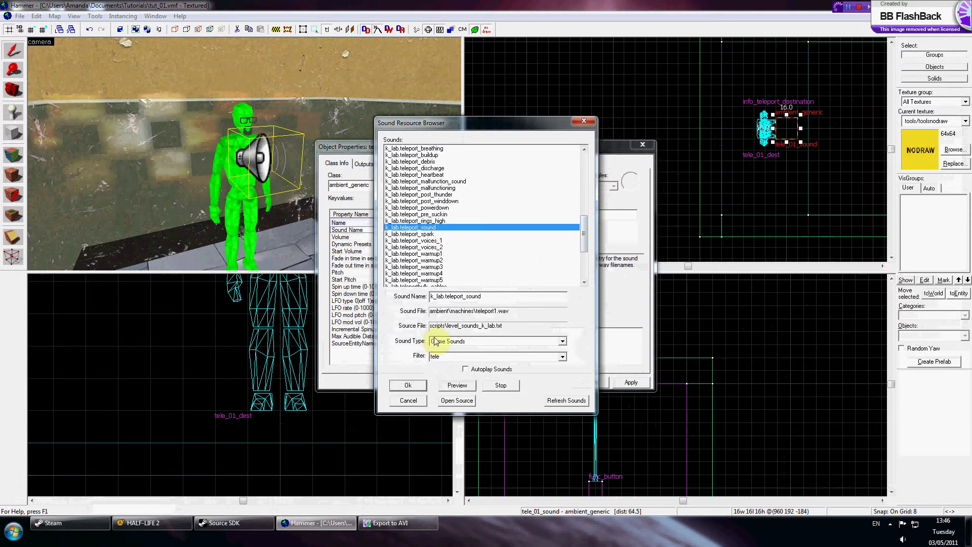
{"action": "left_click", "coordinate": [442, 387]}
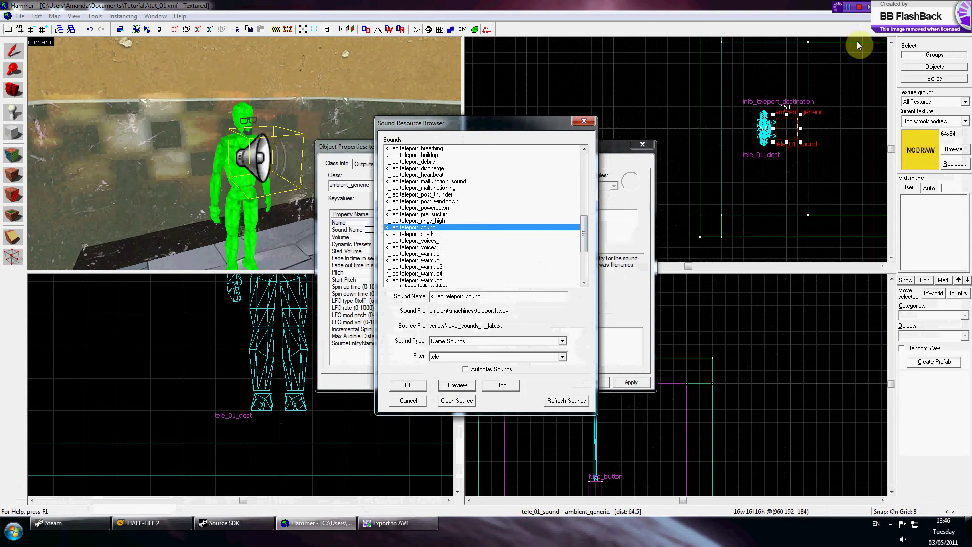
{"action": "left_click", "coordinate": [853, 6]}
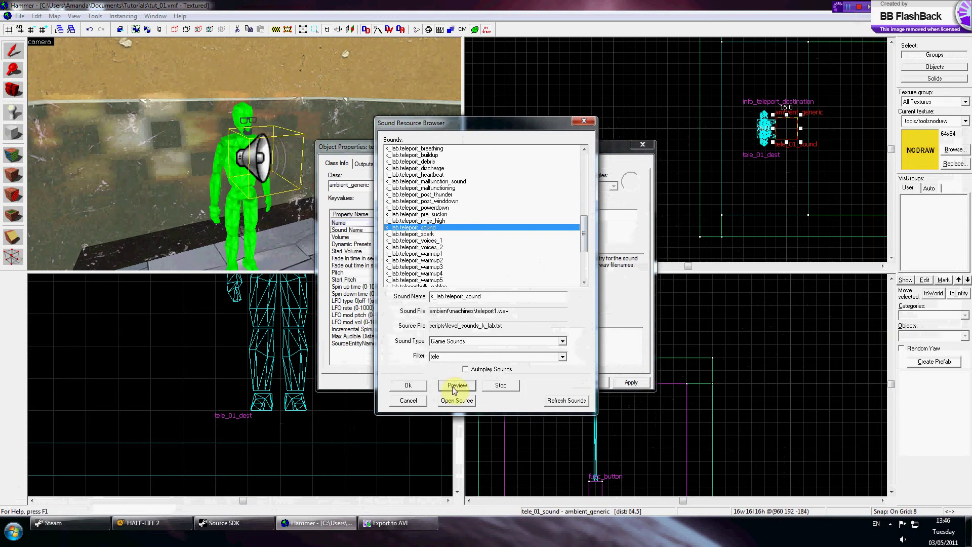
{"action": "left_click", "coordinate": [419, 387]}
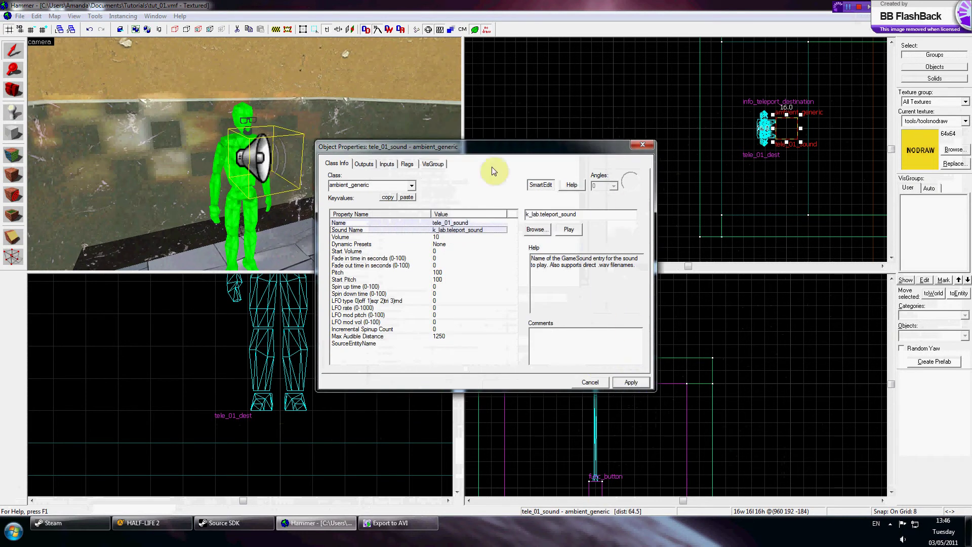
- Check the Start Silent and Is NOT Looped flags of tele_01_sound, apply its properties and close them
{"action": "left_click", "coordinate": [407, 165]}
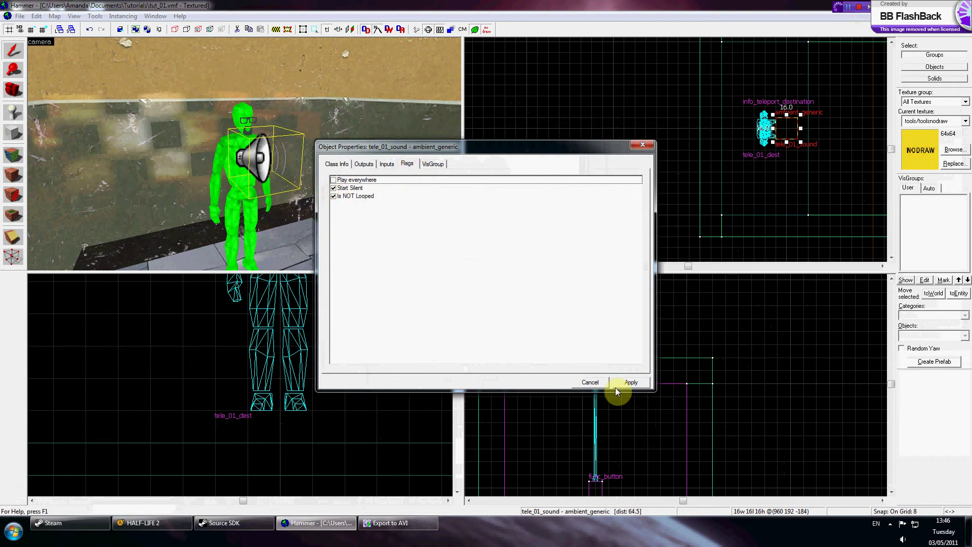
{"action": "left_click", "coordinate": [627, 383]}
{"action": "left_click", "coordinate": [641, 145]}
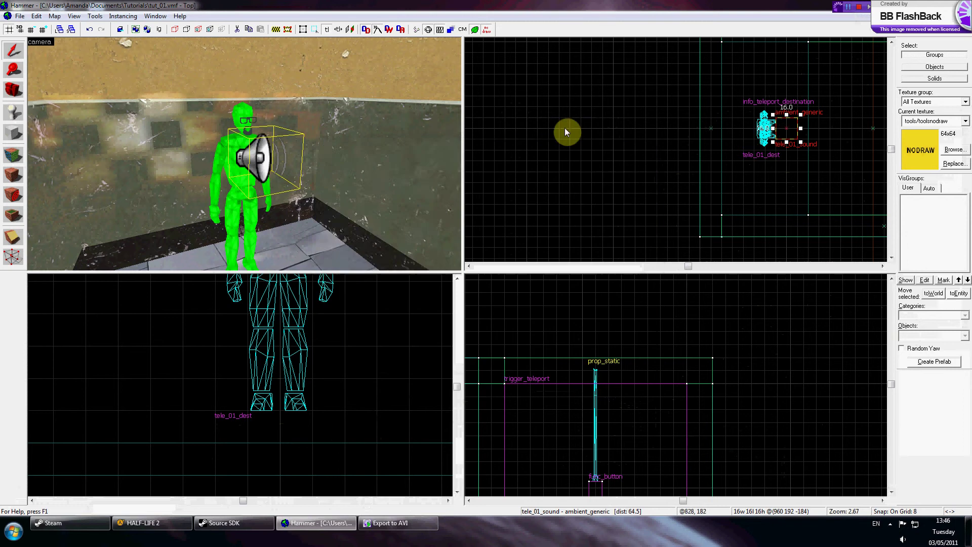
{"action": "left_click", "coordinate": [564, 128]}
{"action": "key", "text": "z"}
{"action": "key", "text": "s"}
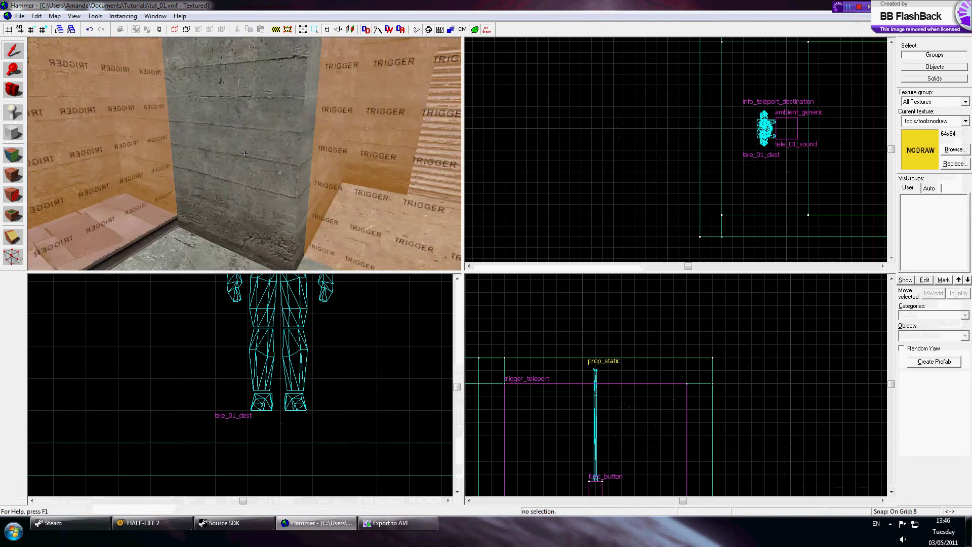
{"action": "key", "text": "z"}
{"action": "left_click", "coordinate": [244, 154]}
{"action": "key", "text": "alt+Return"}
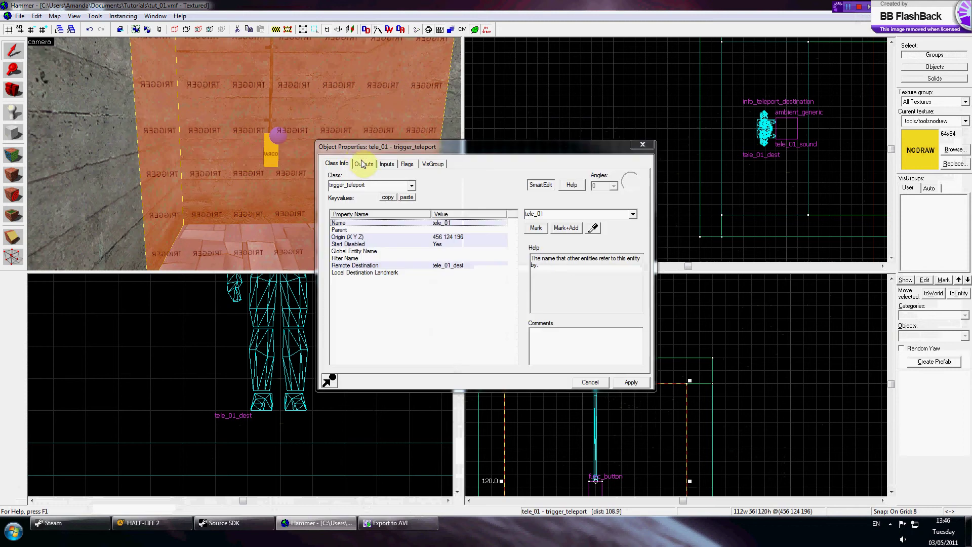
{"action": "left_click", "coordinate": [364, 163]}
{"action": "left_click", "coordinate": [400, 361]}
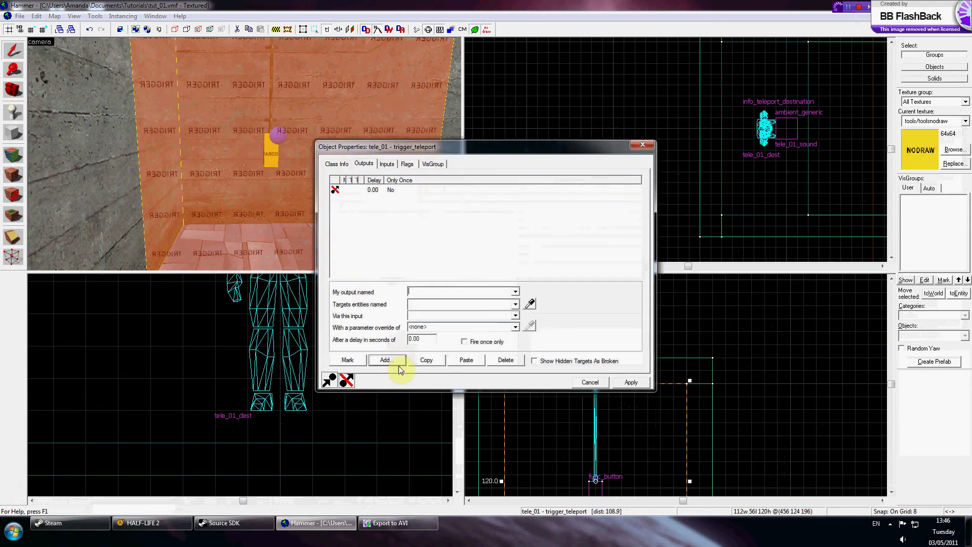
{"action": "left_click", "coordinate": [515, 291]}
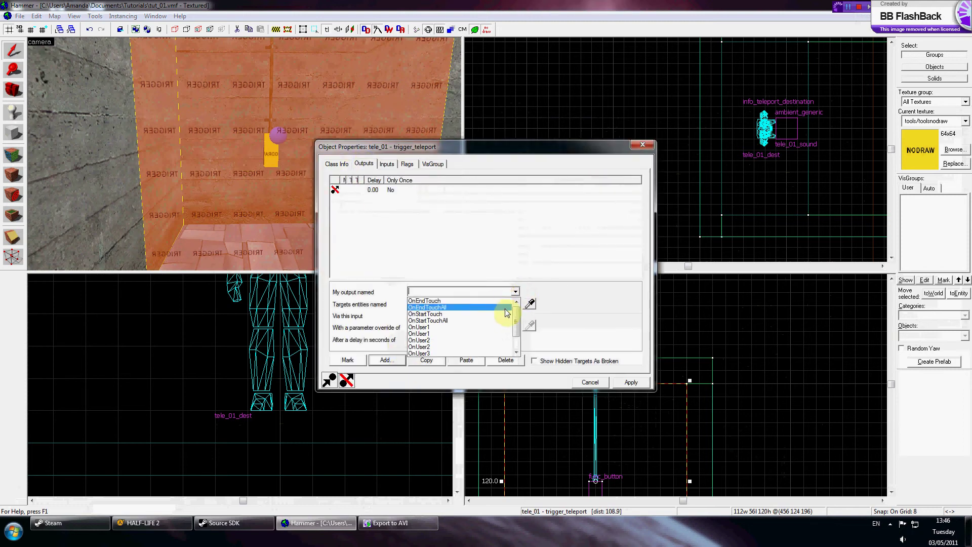
{"action": "mouse_move", "coordinate": [514, 312]}
{"action": "left_mouse_down"}
{"action": "mouse_move", "coordinate": [517, 331]}
{"action": "mouse_move", "coordinate": [517, 309]}
{"action": "left_mouse_up"}
{"action": "left_click", "coordinate": [459, 297]}
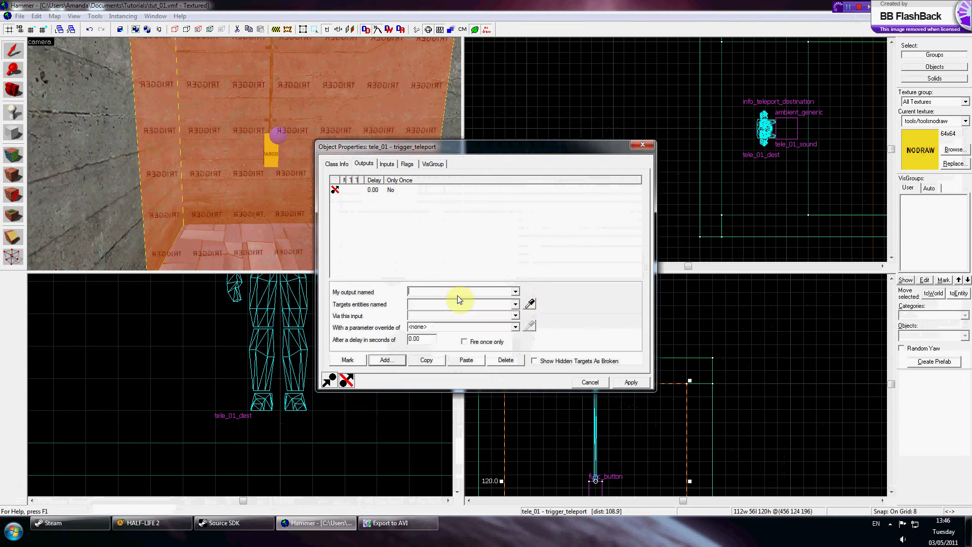
{"action": "left_click", "coordinate": [502, 364]}
{"action": "left_click", "coordinate": [642, 145]}
{"action": "left_click", "coordinate": [614, 130]}
- Create a 64 by 128 by 120 unit brush over the platform in the separate room, enclosing the teleport destination
{"action": "key", "text": "z"}
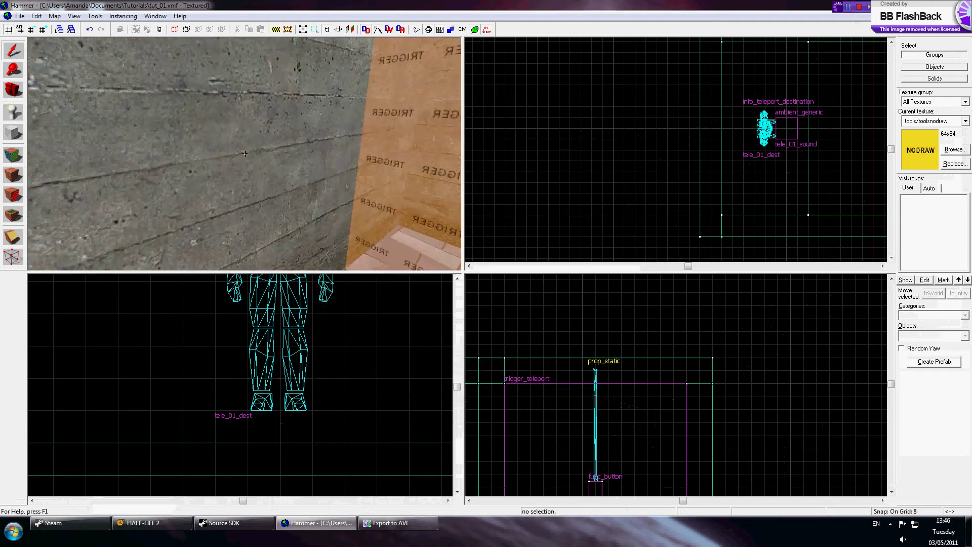
{"action": "key", "text": "w"}
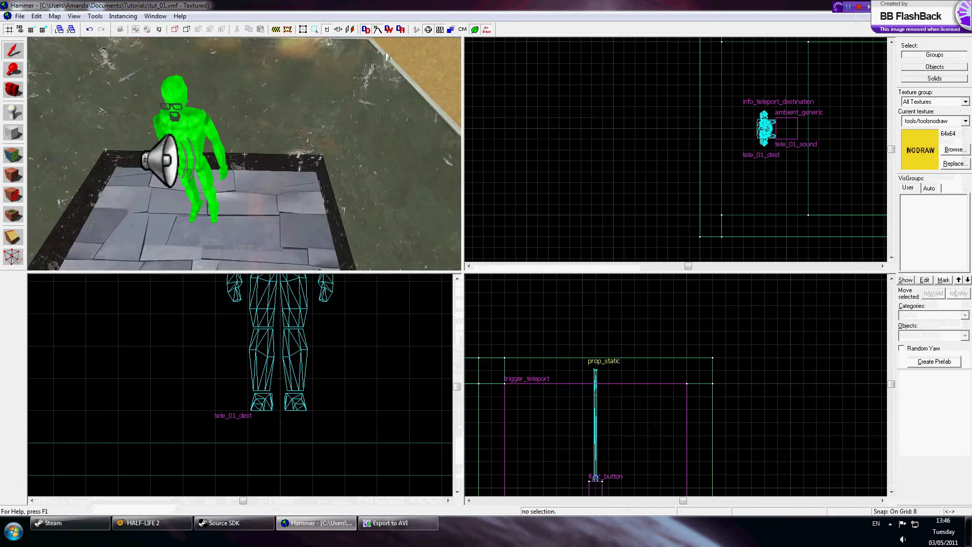
{"action": "key", "text": "z"}
{"action": "left_click", "coordinate": [260, 189]}
{"action": "scroll", "coordinate": [355, 399], "scroll_direction": "down", "scroll_amount": 7}
{"action": "mouse_move", "coordinate": [349, 416]}
{"action": "left_mouse_down"}
{"action": "mouse_move", "coordinate": [361, 264]}
{"action": "mouse_move", "coordinate": [351, 374]}
{"action": "left_mouse_up"}
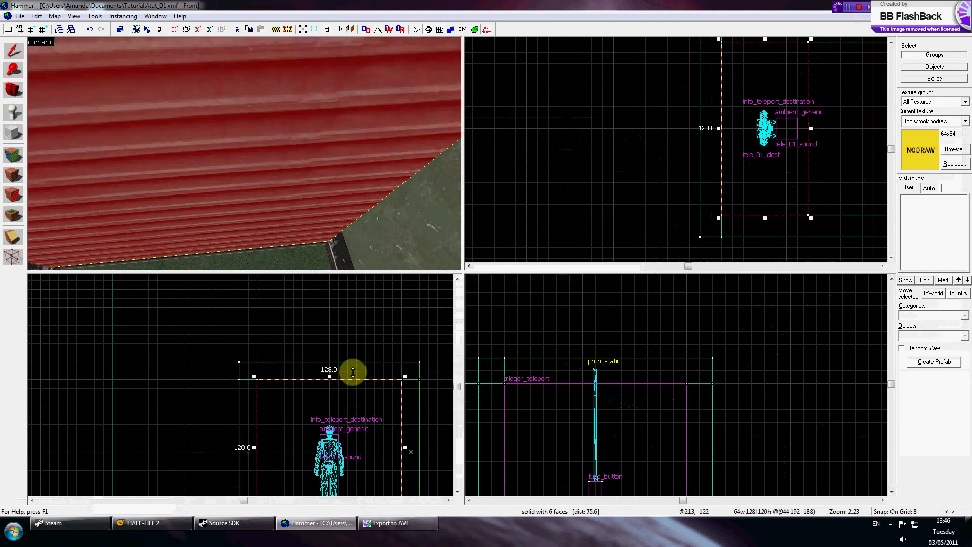
- Texture the whole brush around the teleport destination with tools/toolstrigger
{"action": "left_click", "coordinate": [17, 174]}
{"action": "scroll", "coordinate": [246, 157], "scroll_direction": "down", "scroll_amount": 3}
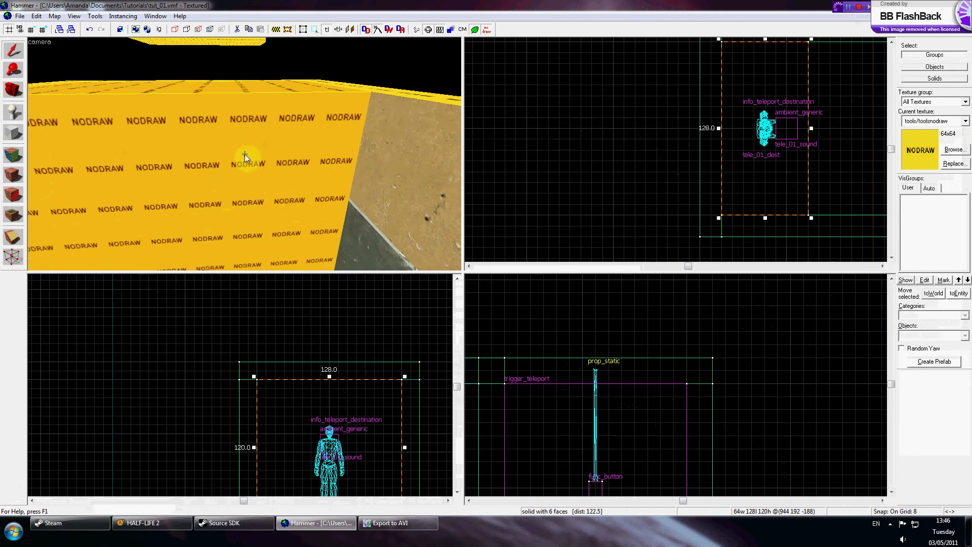
{"action": "left_click", "coordinate": [965, 121]}
{"action": "left_click", "coordinate": [922, 259]}
{"action": "left_click", "coordinate": [157, 171]}
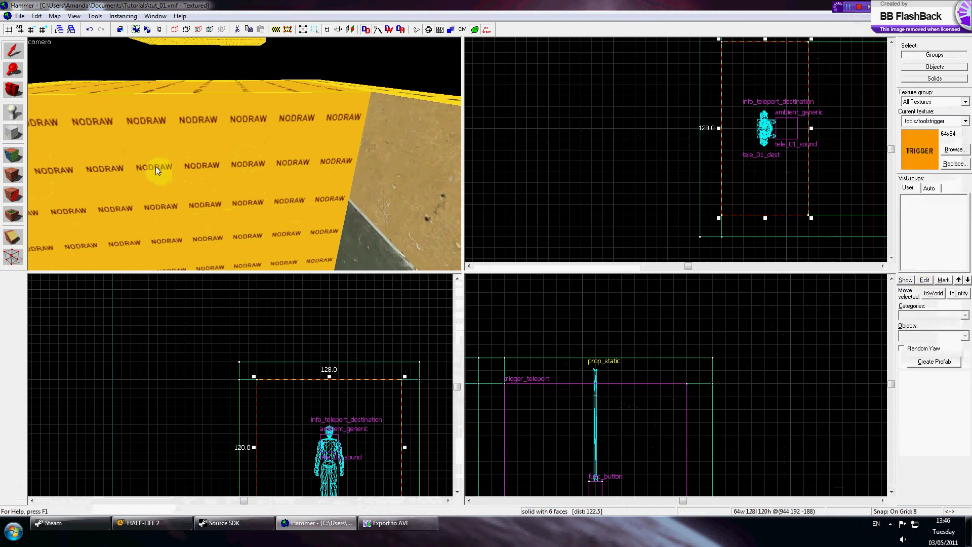
{"action": "key", "text": "z"}
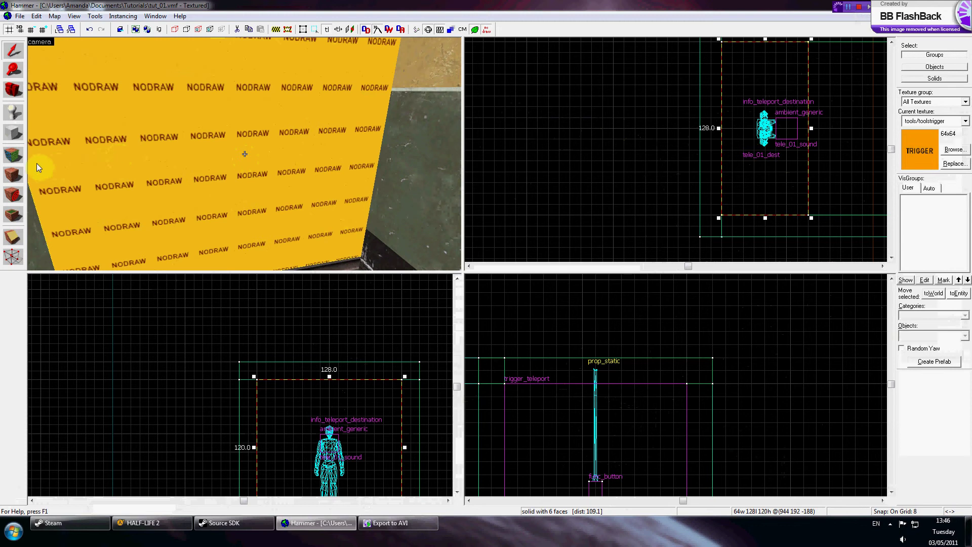
{"action": "left_click", "coordinate": [13, 175]}
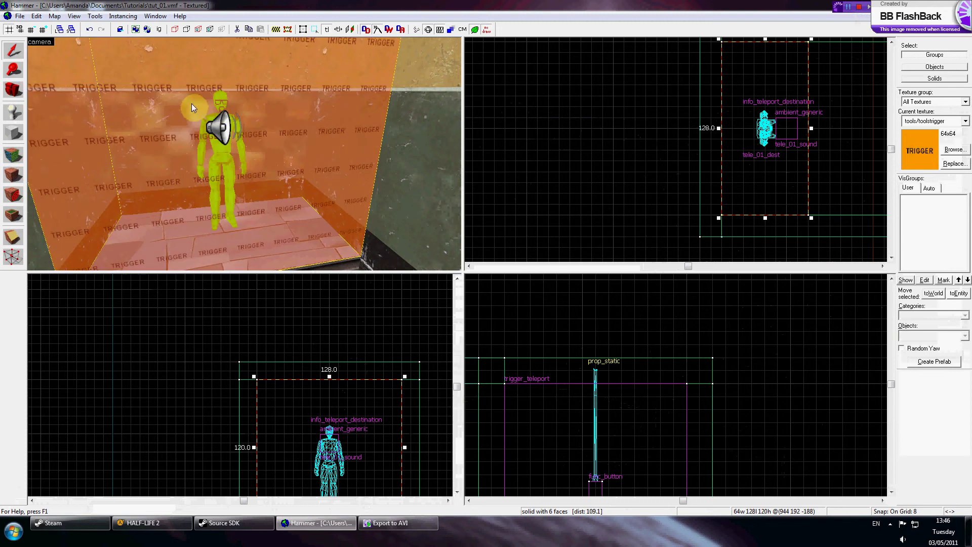
- Tie the trigger-textured brush to an entity of class trigger_once and apply the class
{"action": "key", "text": "ctrl+t"}
{"action": "left_click_drag", "start_coordinate": [357, 185], "coordinate": [329, 187]}
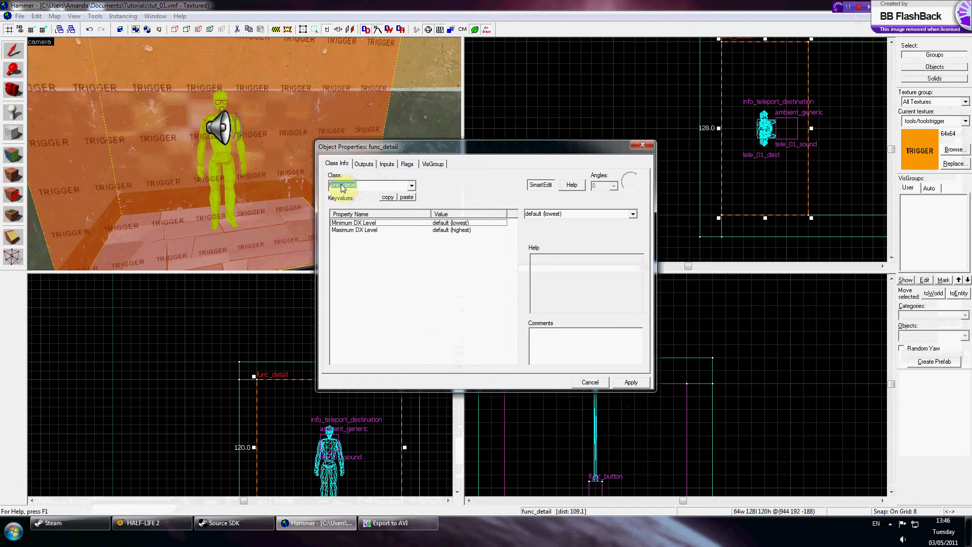
{"action": "type", "text": "trig"}
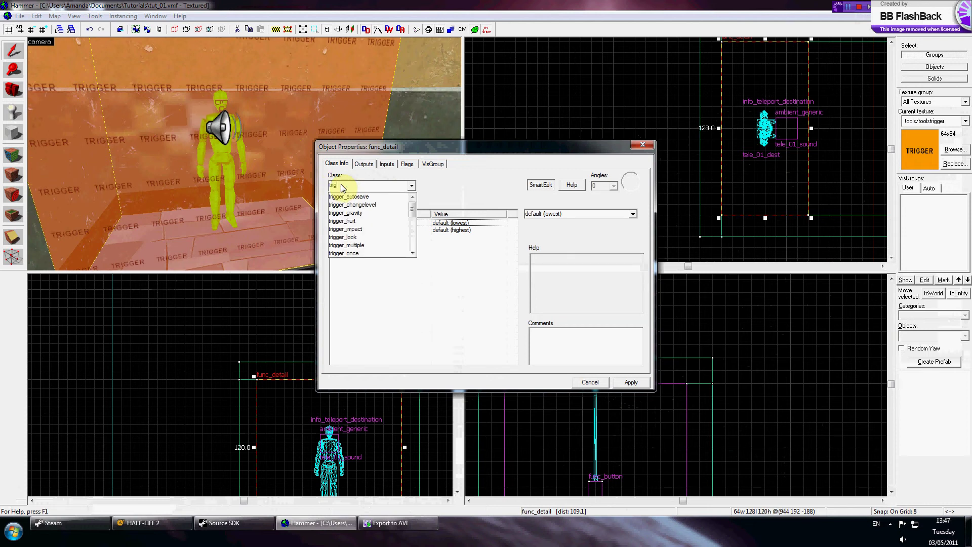
{"action": "type", "text": "ger_on"}
{"action": "left_click", "coordinate": [344, 253]}
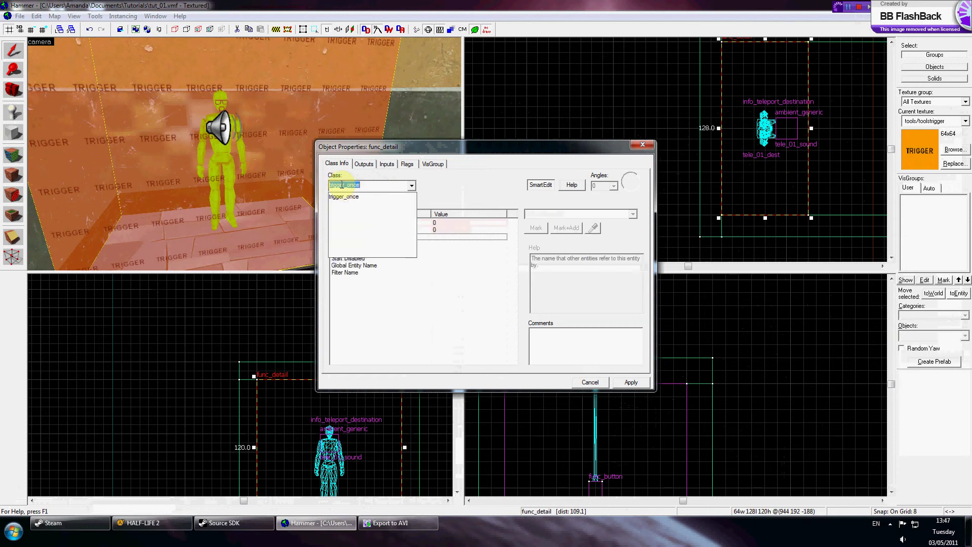
{"action": "left_click", "coordinate": [619, 382]}
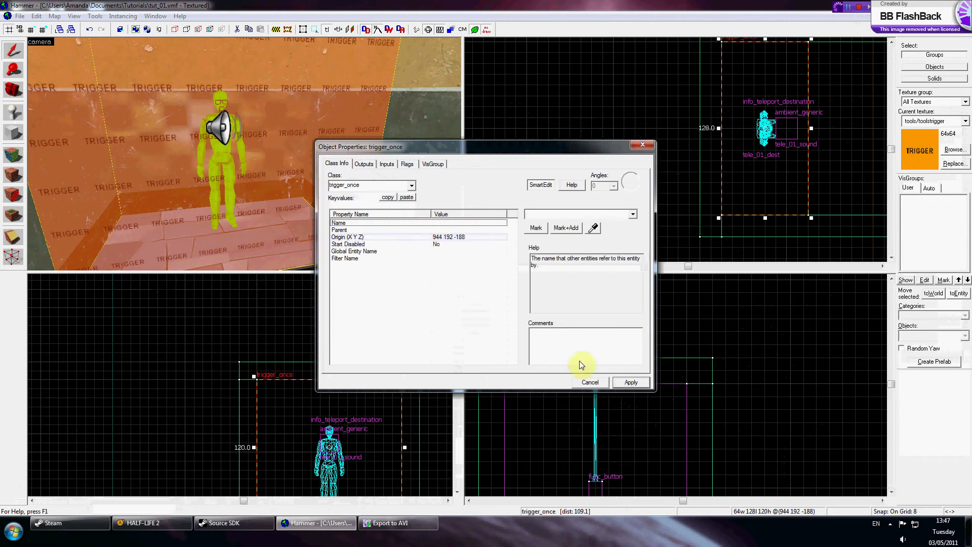
- Add an OnTrigger output to the trigger_once that targets tele_01_sound with the PlaySound input
{"action": "left_click", "coordinate": [363, 164]}
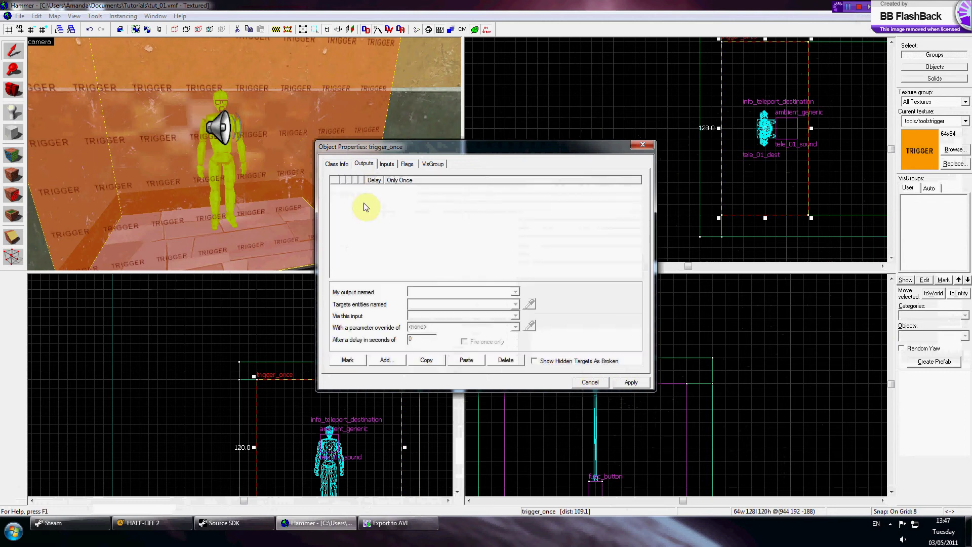
{"action": "left_click", "coordinate": [388, 360]}
{"action": "left_click", "coordinate": [515, 292]}
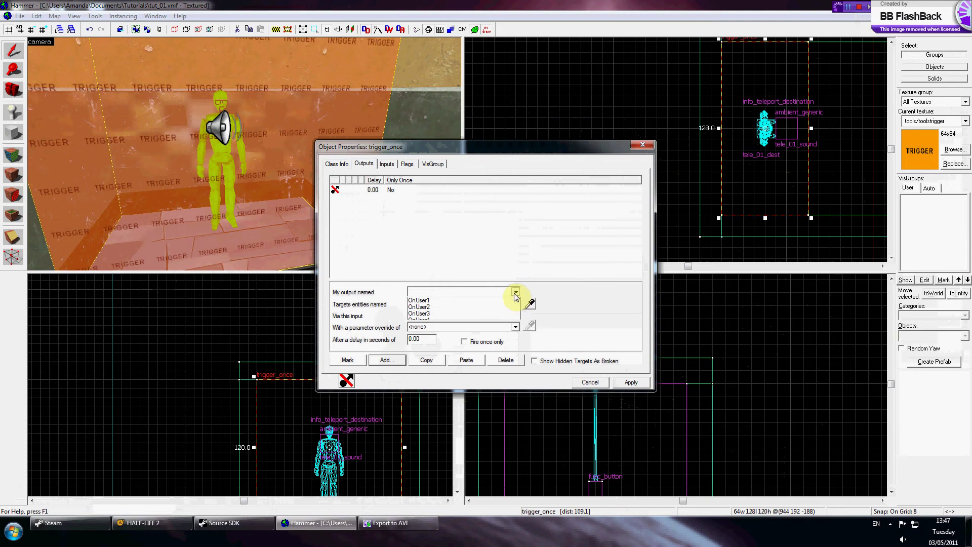
{"action": "left_click", "coordinate": [478, 306]}
{"action": "left_click", "coordinate": [529, 303]}
{"action": "key", "text": "z"}
{"action": "key", "text": "w"}
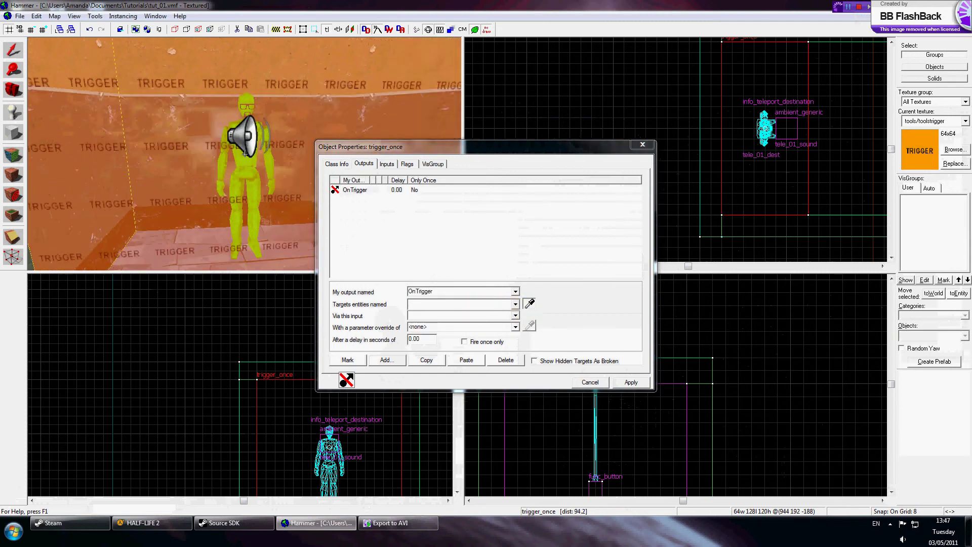
{"action": "left_click", "coordinate": [245, 153]}
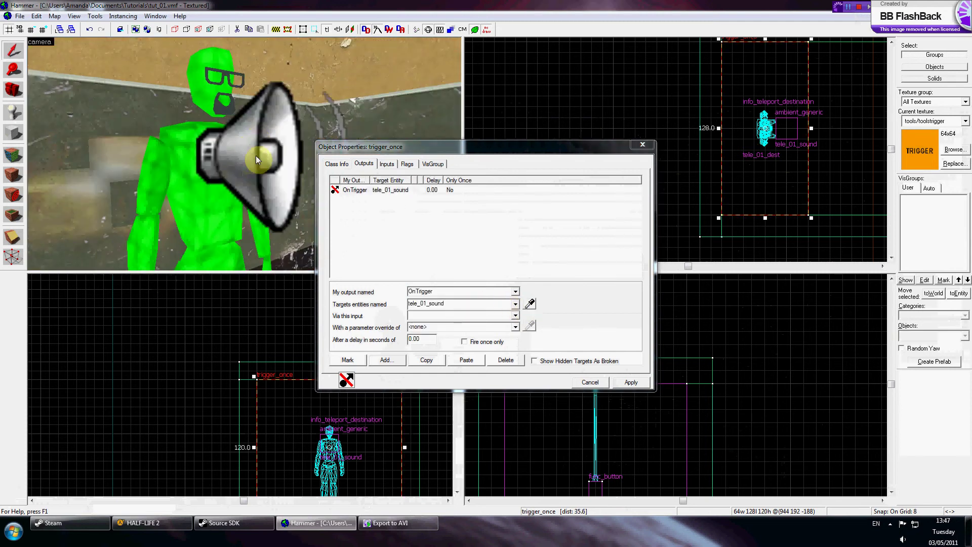
{"action": "left_click", "coordinate": [515, 315]}
{"action": "scroll", "coordinate": [461, 340], "scroll_direction": "down", "scroll_amount": 2}
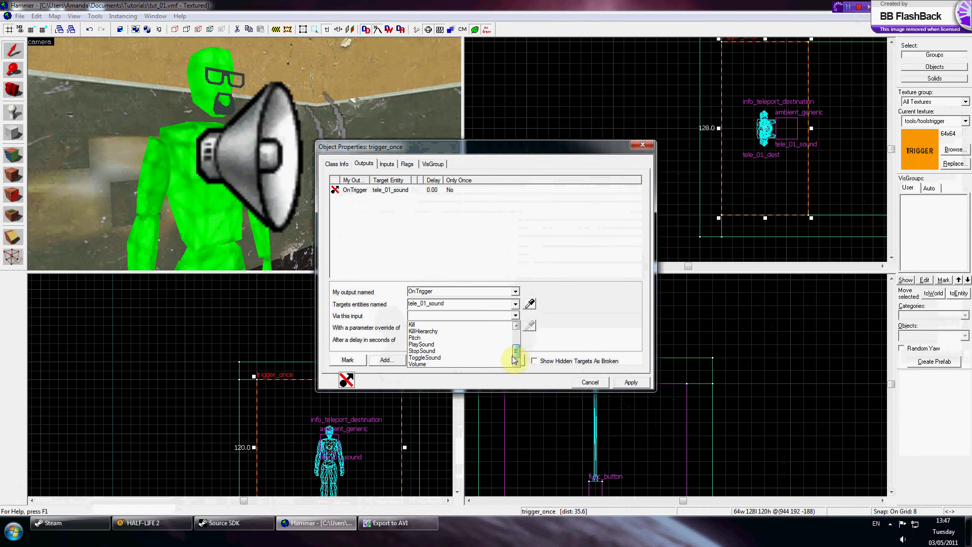
{"action": "left_click", "coordinate": [464, 353]}
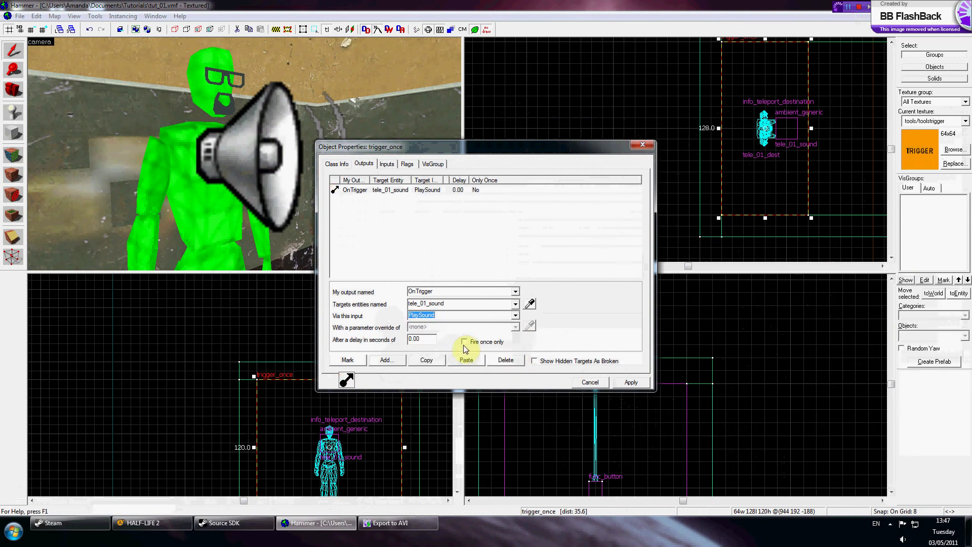
- Set the trigger_once PlaySound output to fire once only after a 0.10 second delay, apply it, and close the properties
{"action": "left_click", "coordinate": [464, 342]}
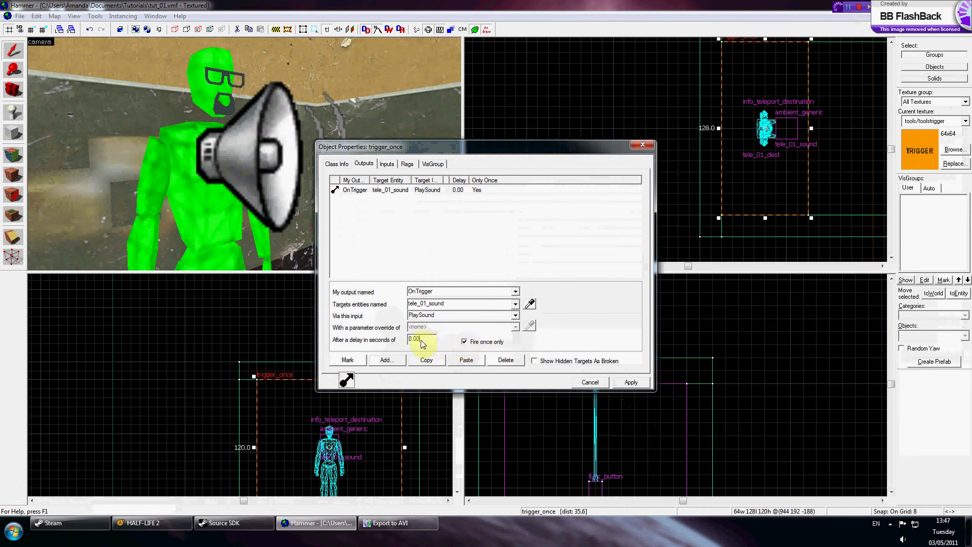
{"action": "type", "text": "10"}
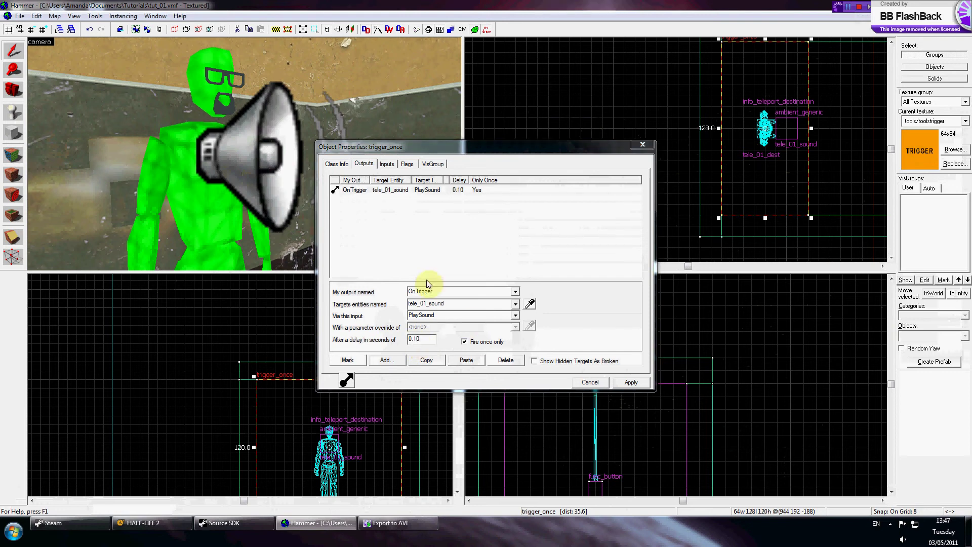
{"action": "left_click", "coordinate": [636, 380]}
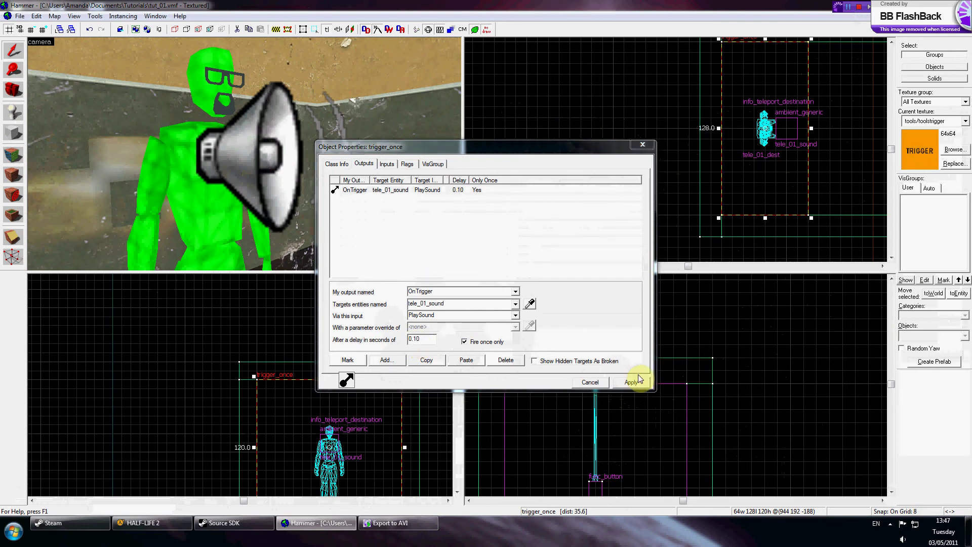
{"action": "left_click", "coordinate": [642, 145]}
{"action": "left_click", "coordinate": [605, 116]}
- Duplicate the ceiling light behind the shutter door into the corridor just before the trigger_teleport, at about 448 216 248
{"action": "key", "text": "z"}
{"action": "scroll", "coordinate": [245, 153], "scroll_direction": "down", "scroll_amount": 5}
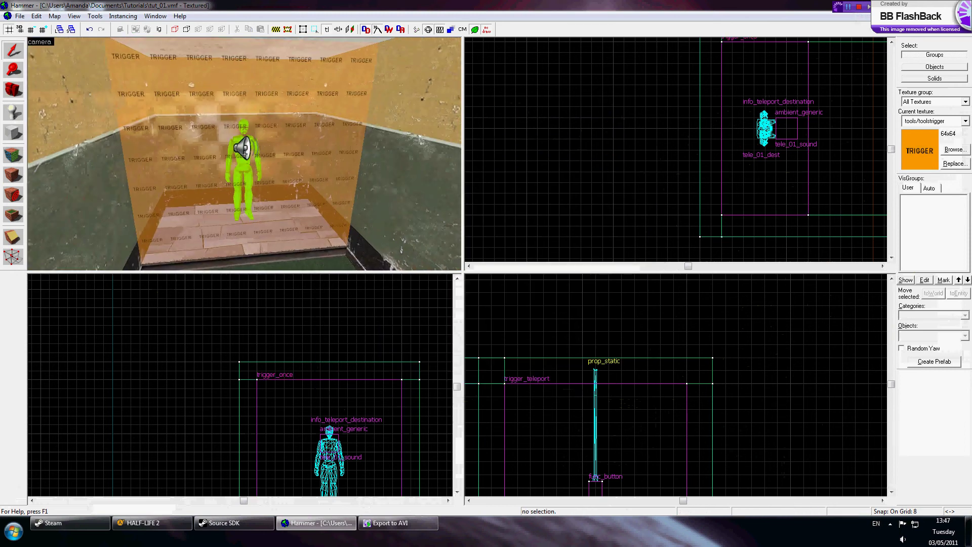
{"action": "key", "text": "z"}
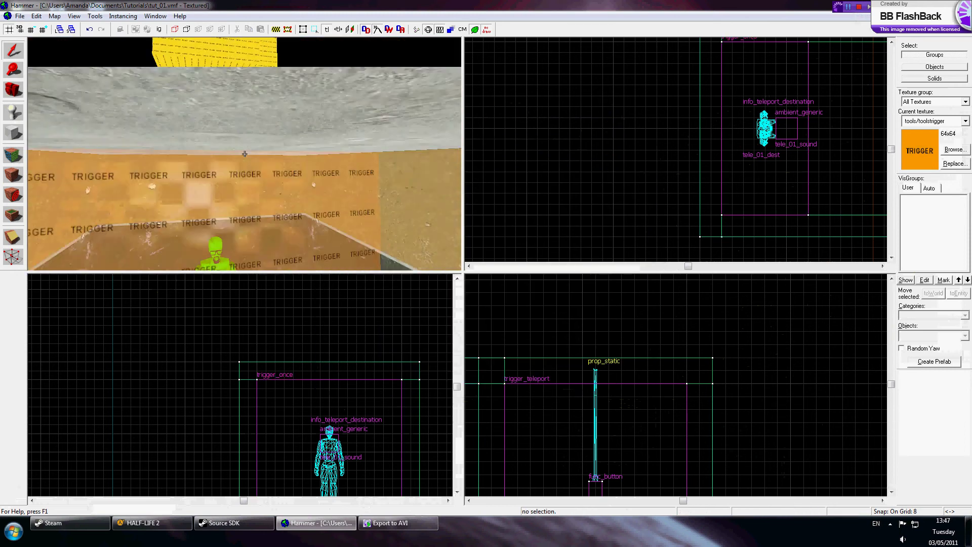
{"action": "key", "text": "s"}
{"action": "key", "text": "z"}
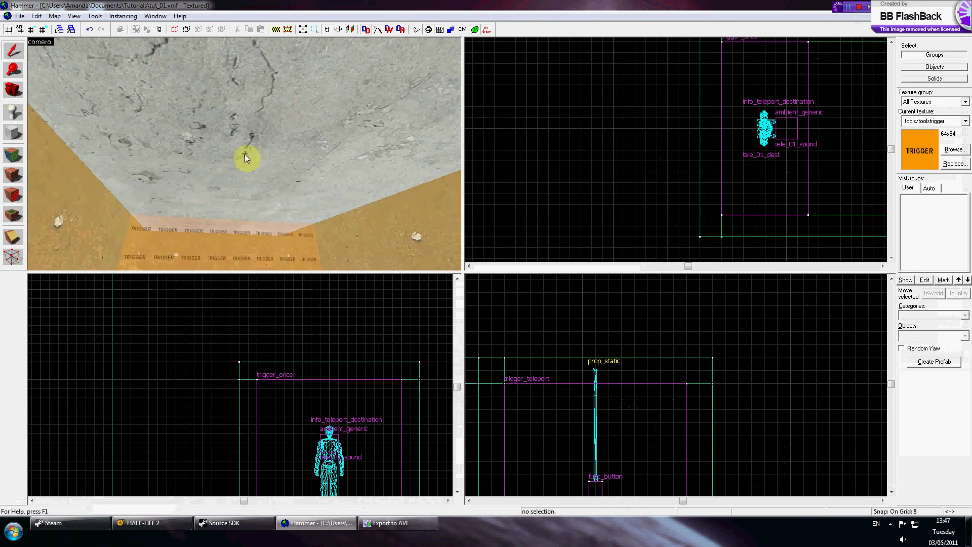
{"action": "key", "text": "z"}
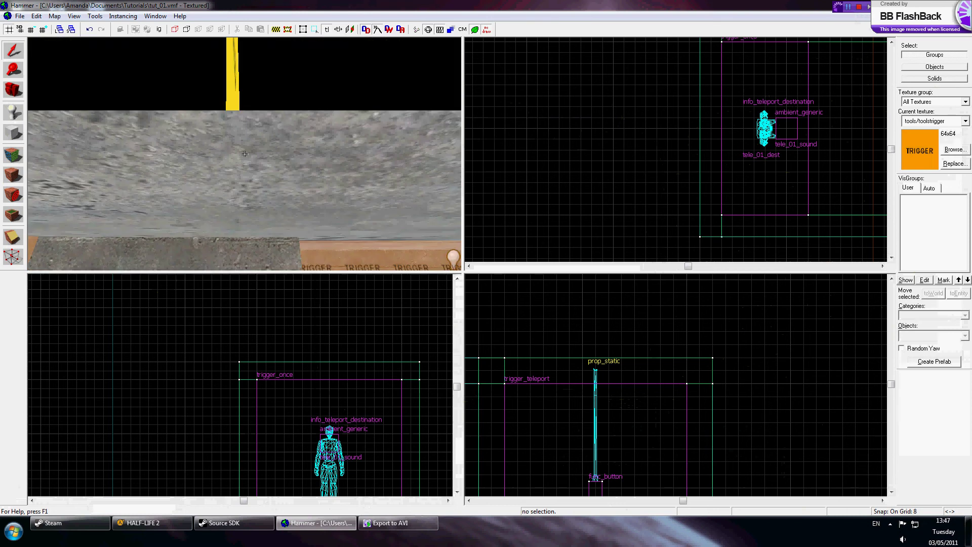
{"action": "key", "text": "s"}
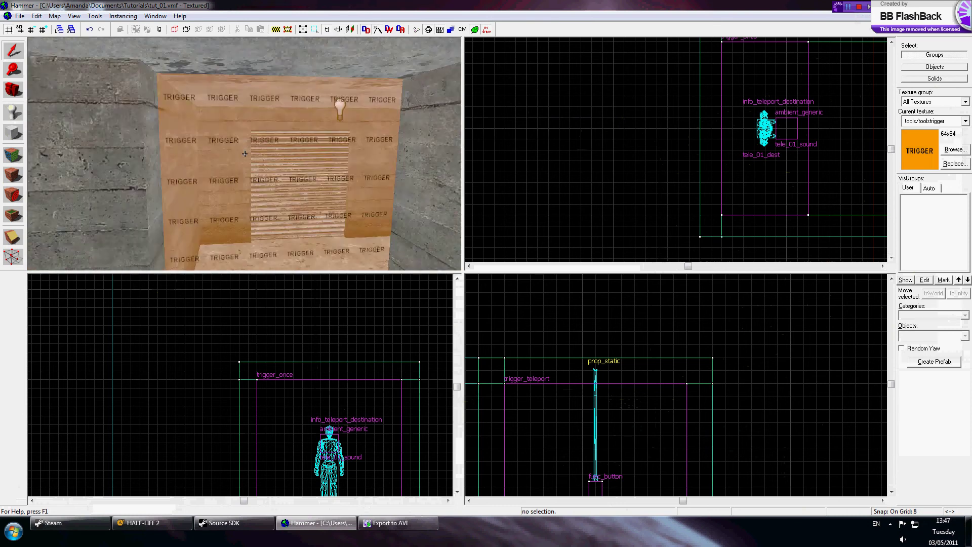
{"action": "key", "text": "w"}
{"action": "key", "text": "z"}
{"action": "left_click", "coordinate": [189, 175]}
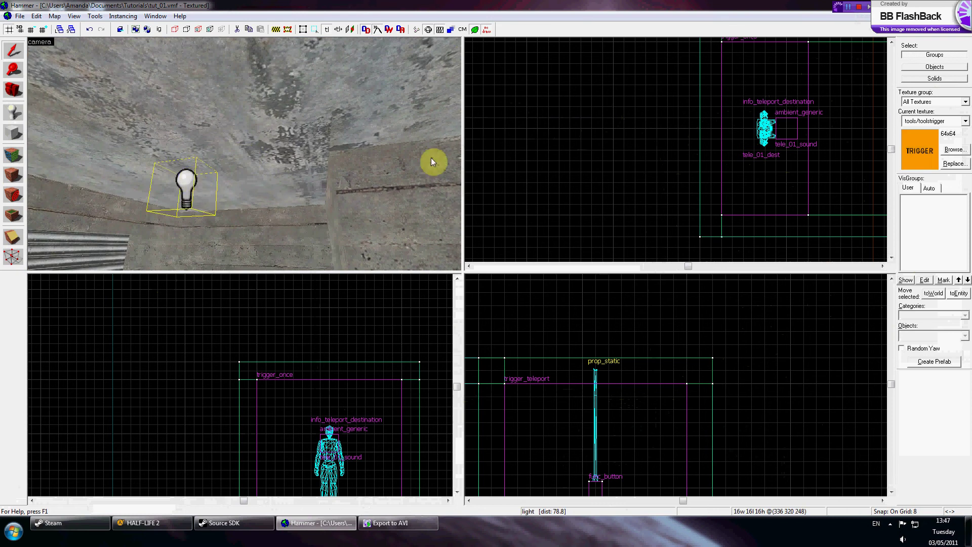
{"action": "scroll", "coordinate": [547, 180], "scroll_direction": "down", "scroll_amount": 3}
{"action": "scroll", "coordinate": [539, 183], "scroll_direction": "up", "scroll_amount": 5}
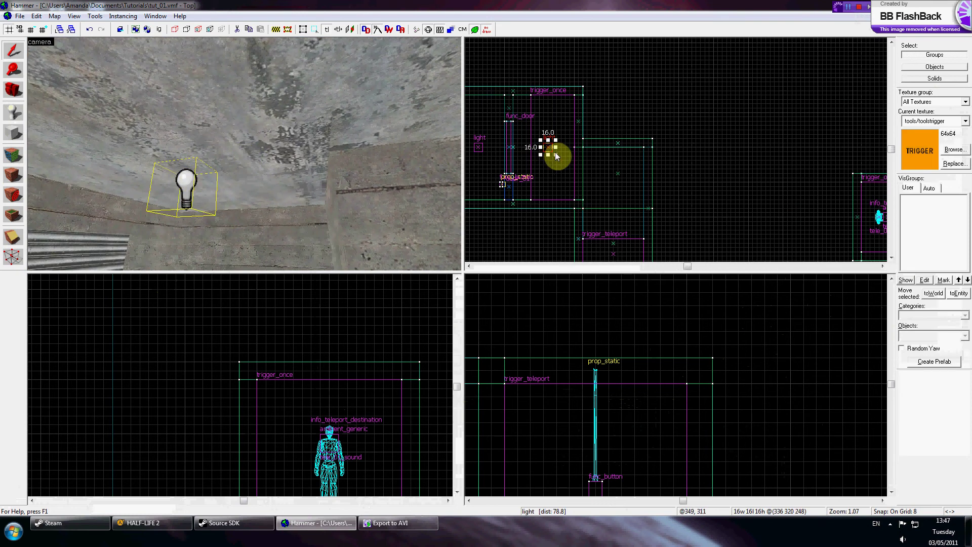
{"action": "left_click_drag", "start_coordinate": [547, 145], "coordinate": [605, 196], "text": "shift"}
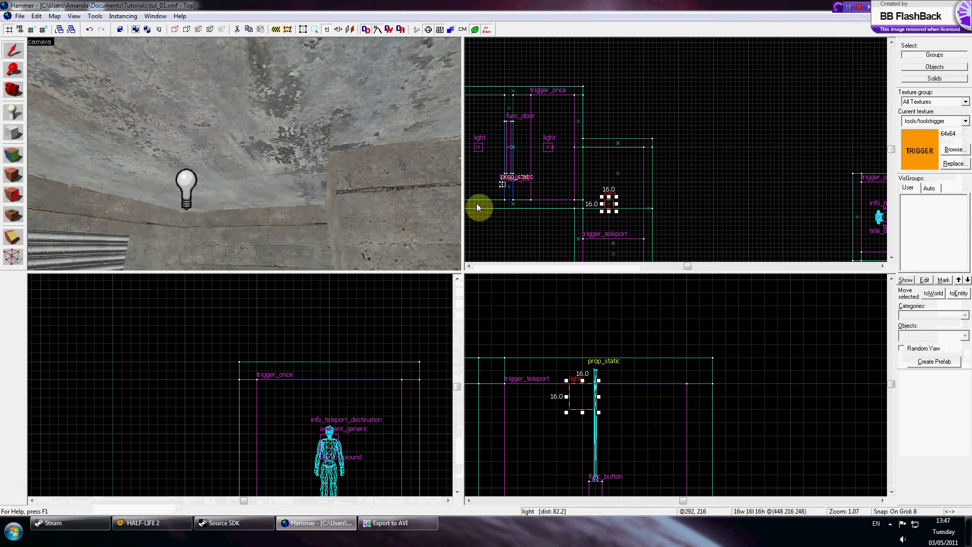
{"action": "key", "text": "z"}
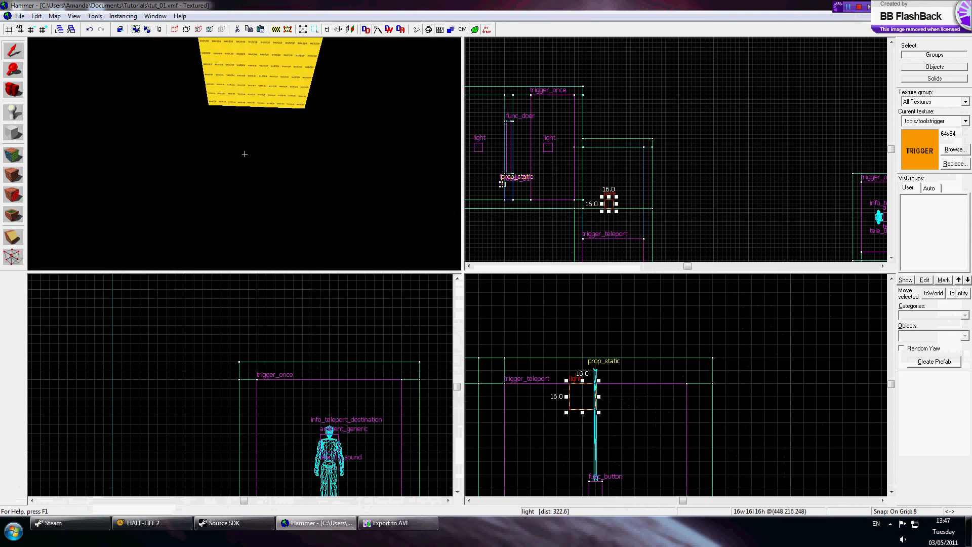
{"action": "key", "text": "w"}
{"action": "key", "text": "z"}
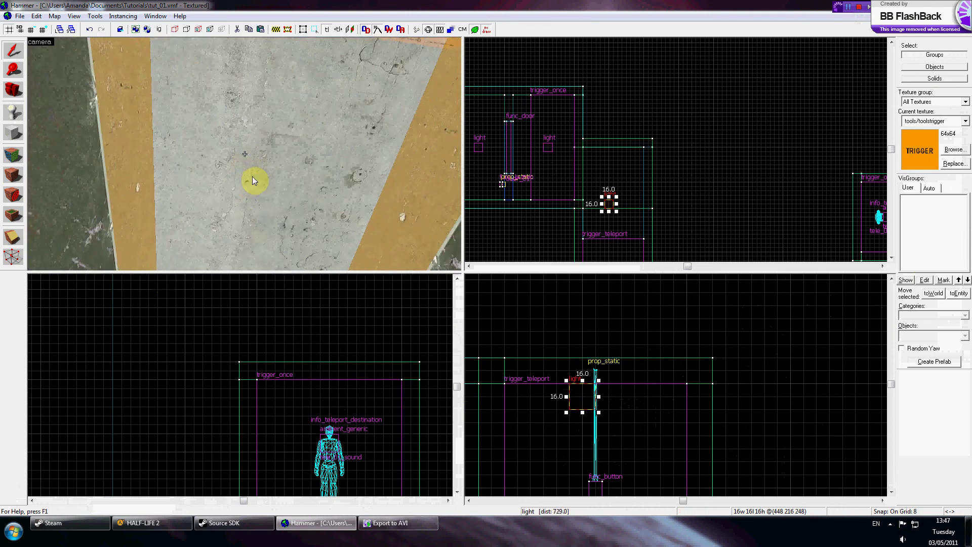
{"action": "key", "text": "ctrl+v"}
{"action": "key", "text": "z"}
{"action": "key", "text": "z"}
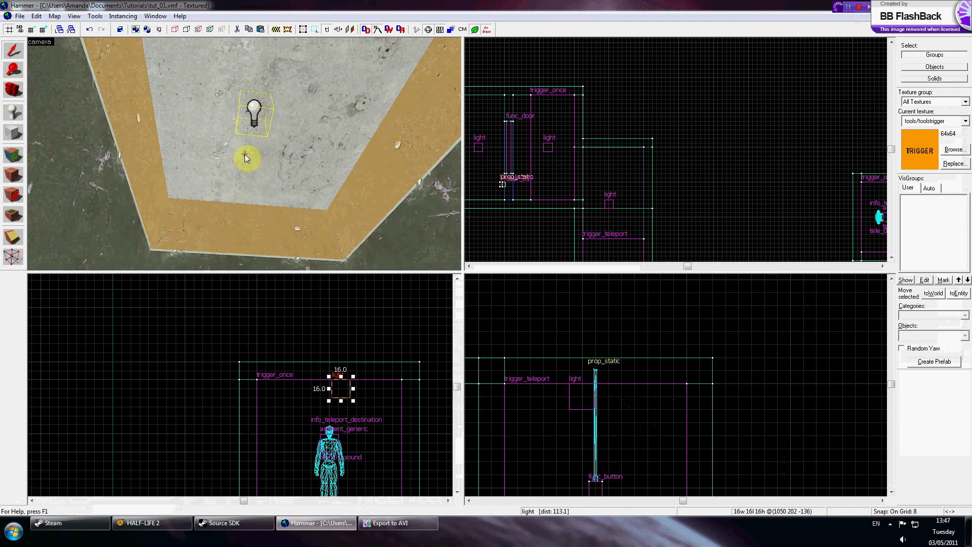
{"action": "left_click", "coordinate": [416, 30]}
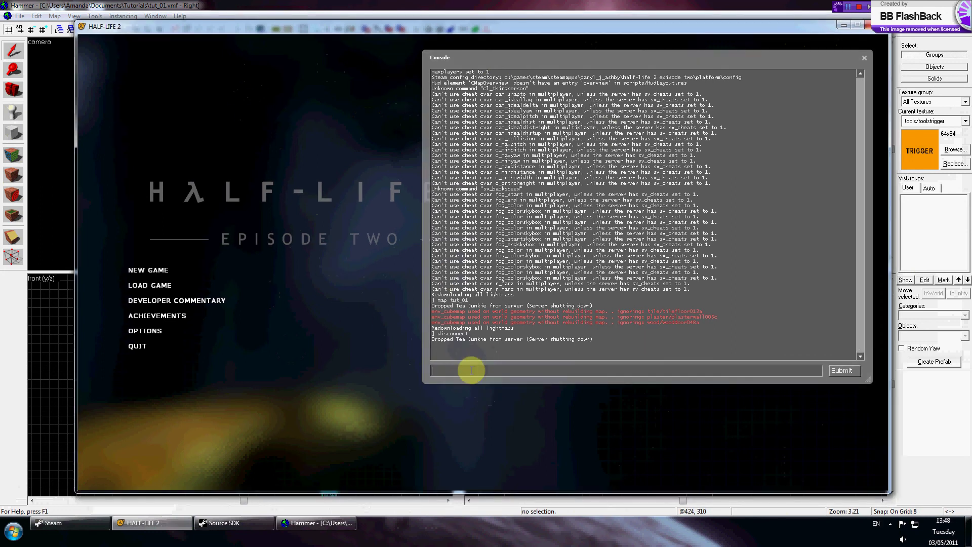
- Load the map tut_01 from the Half-Life 2 console
{"action": "type", "text": "map t"}
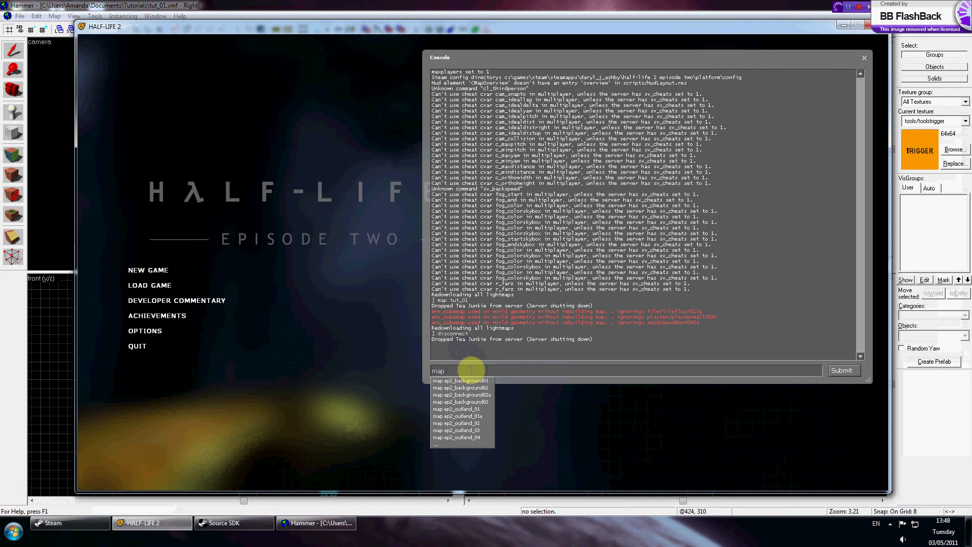
{"action": "type", "text": "ut_01"}
{"action": "key", "text": "Return"}
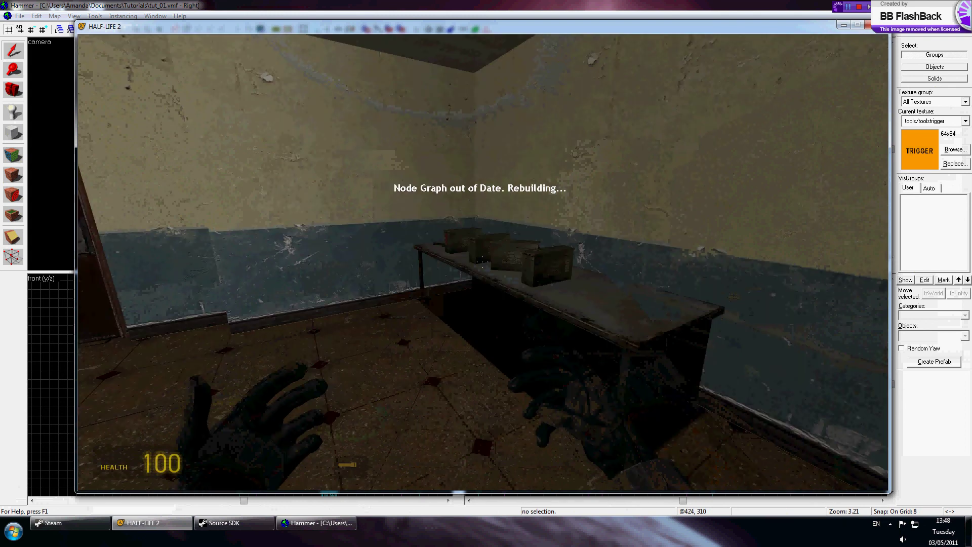
- Play through the shutter door and the corridor teleport, examine the lit platform room, and return to the game menu
{"action": "key", "text": "w"}
{"action": "key", "text": "e"}
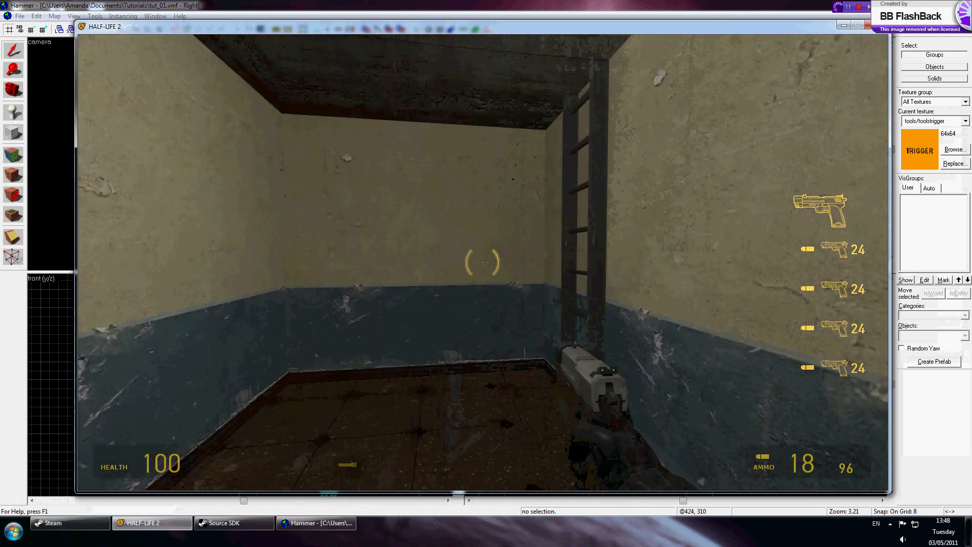
{"action": "key", "text": "w"}
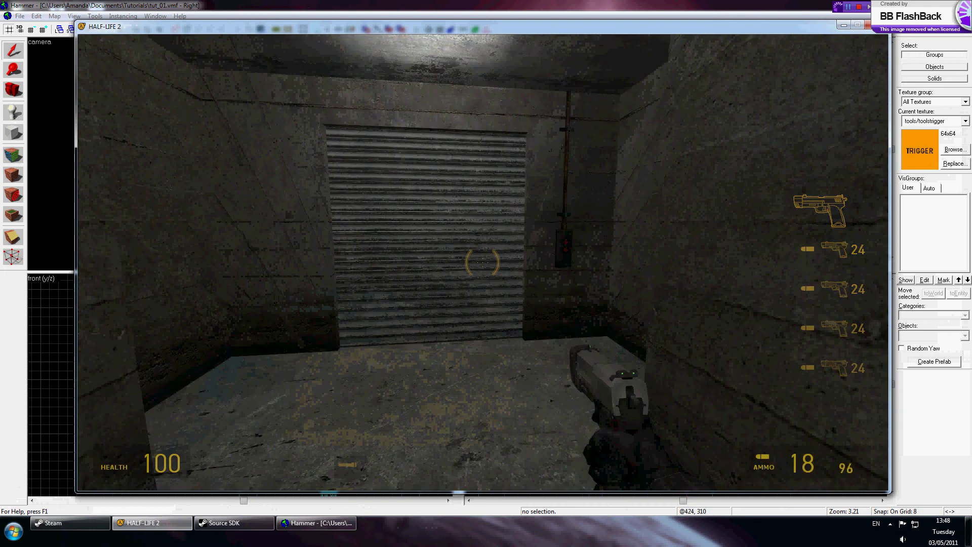
{"action": "key", "text": "e"}
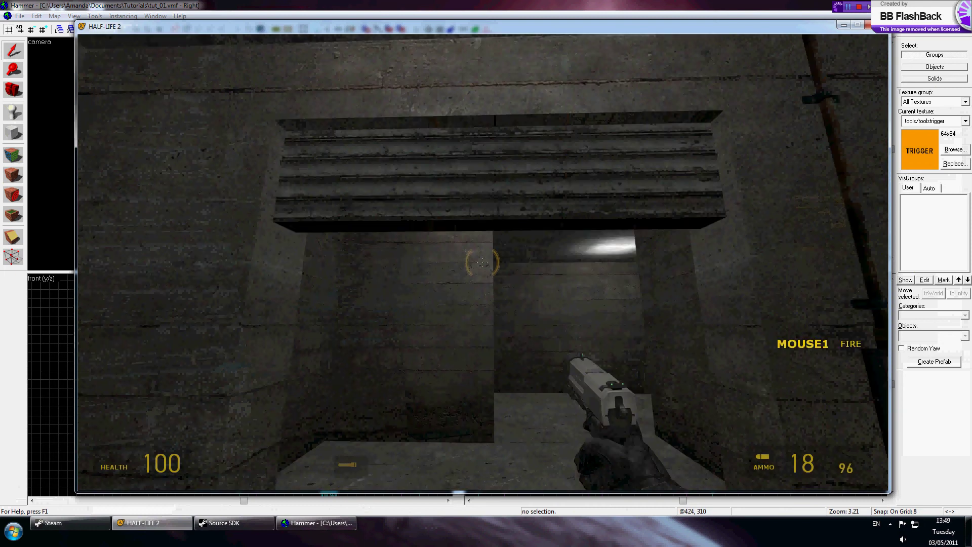
{"action": "key", "text": "w"}
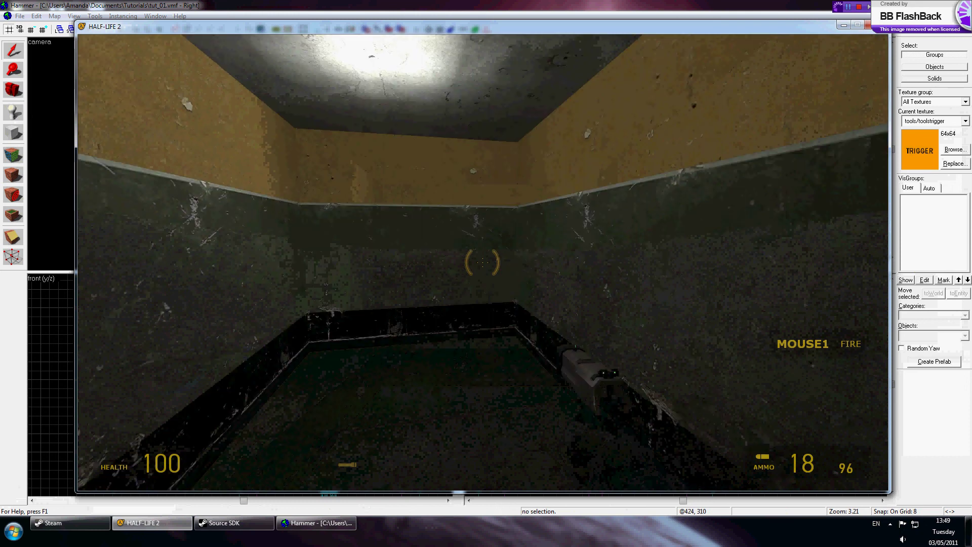
{"action": "key", "text": "w"}
{"action": "key", "text": "s"}
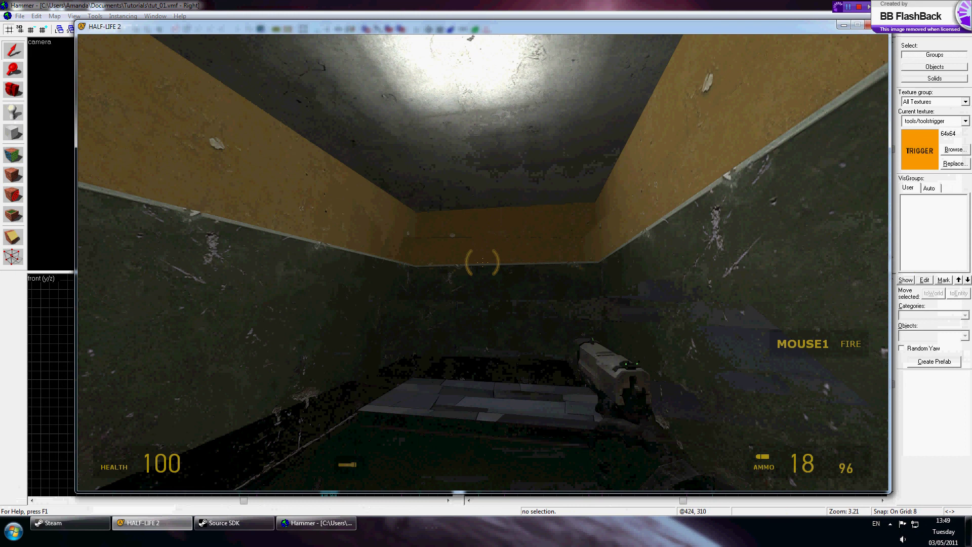
{"action": "key", "text": "s"}
{"action": "key", "text": "z"}
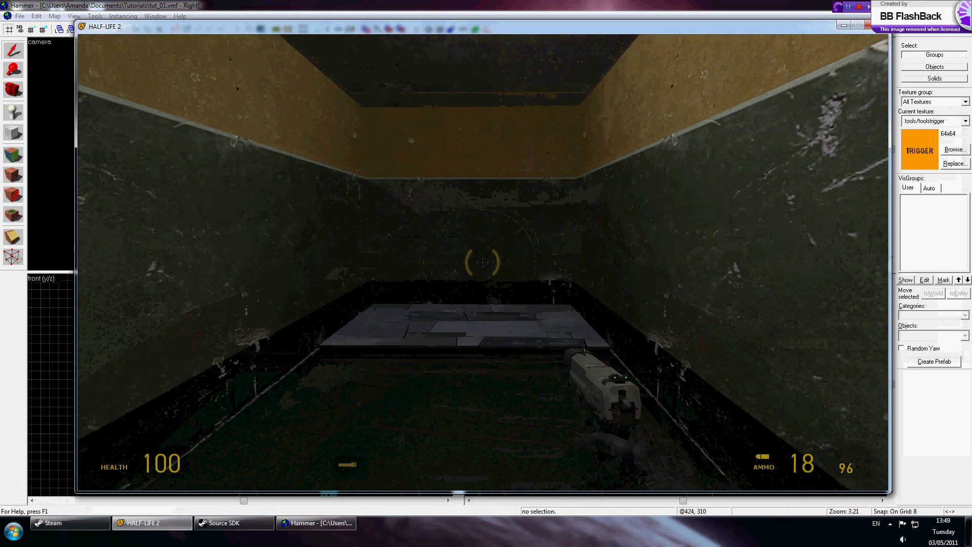
{"action": "key", "text": "w"}
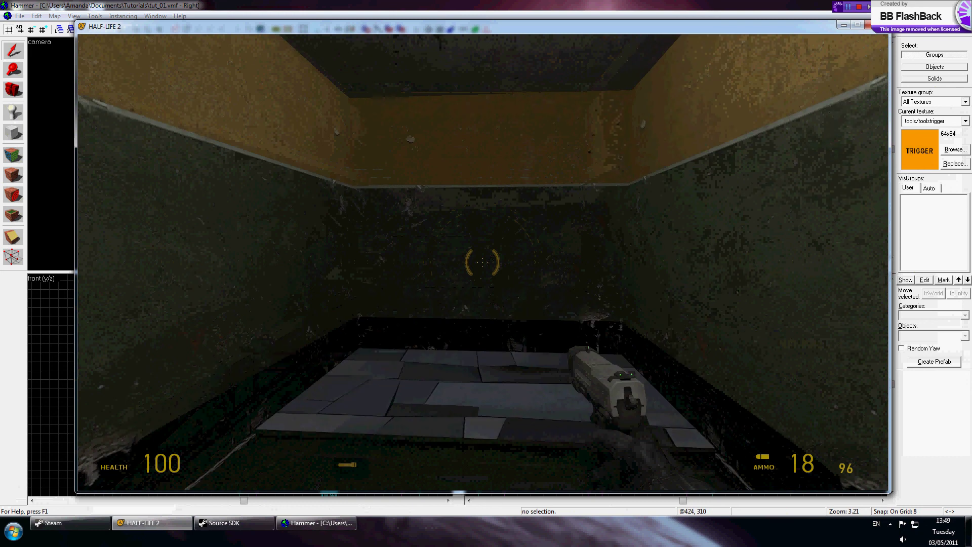
{"action": "key", "text": "Escape"}
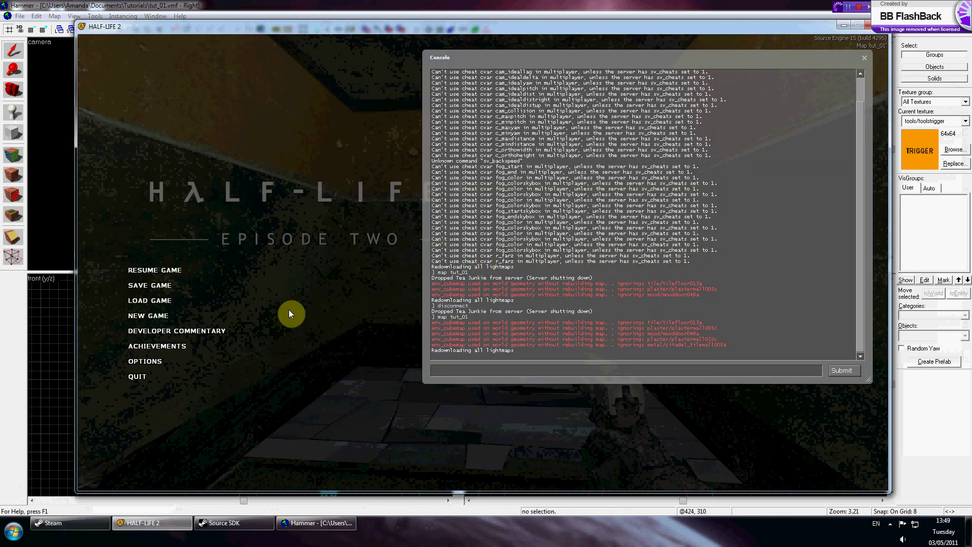